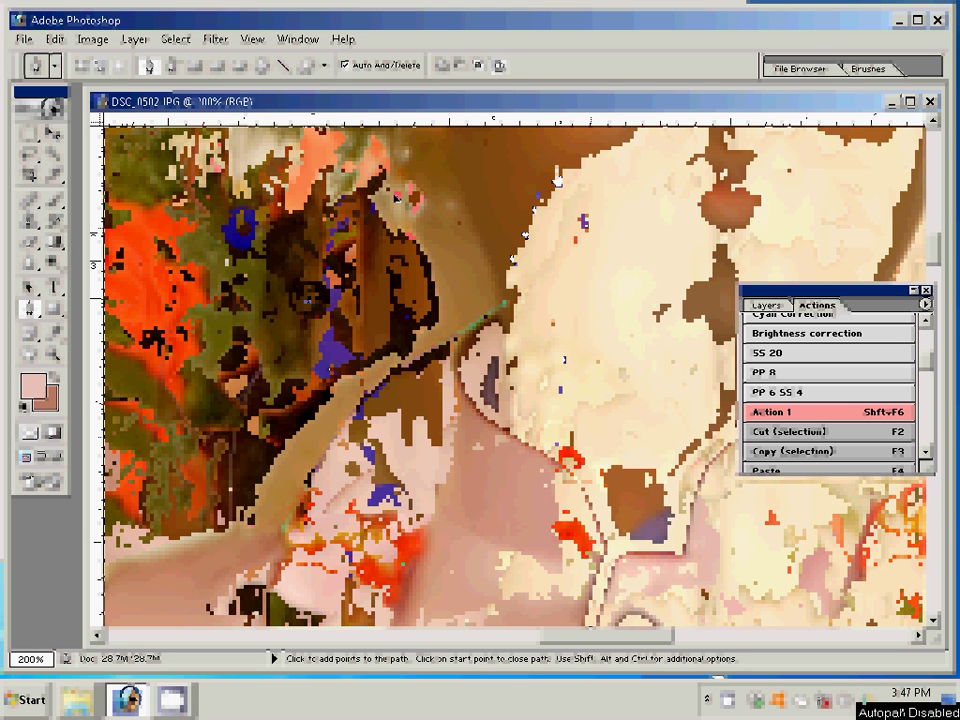
At 200%, place Pen anchors along the bride's face edge and down her shoulder, panning as needed.
left_click(512, 258)
left_click(505, 285)
left_click_drag(639, 344, 75, 220)
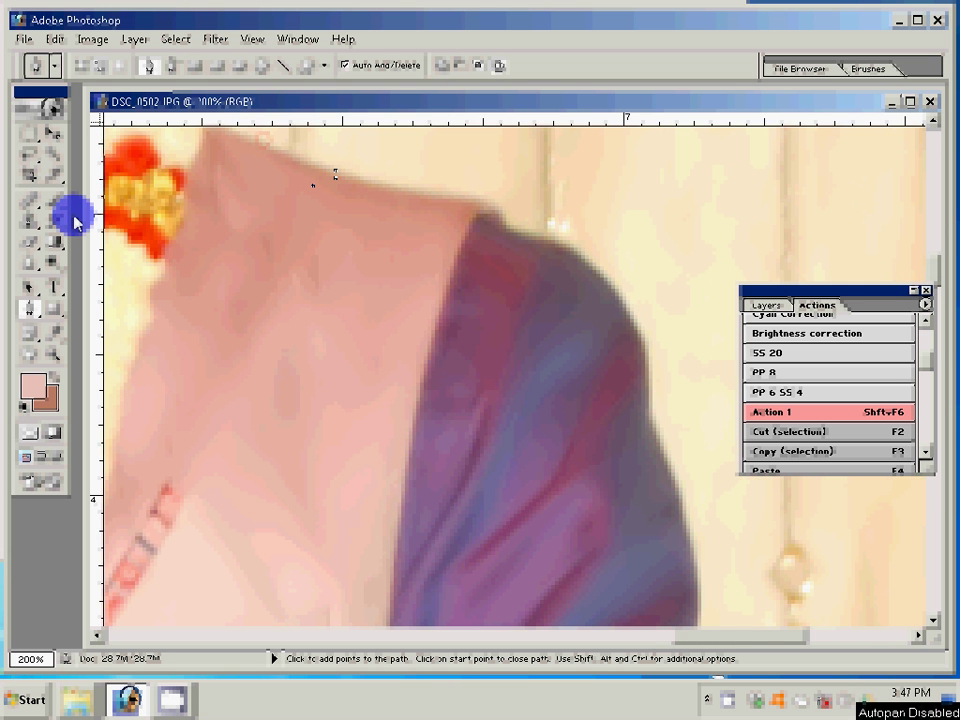
left_click(353, 178)
key("space")
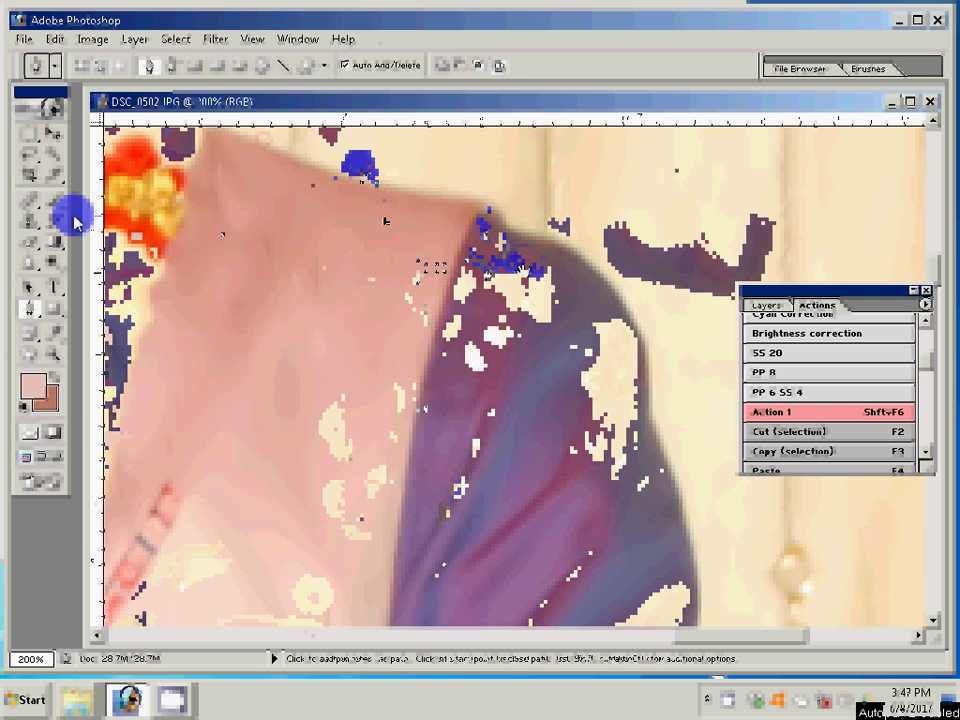
left_click(595, 176)
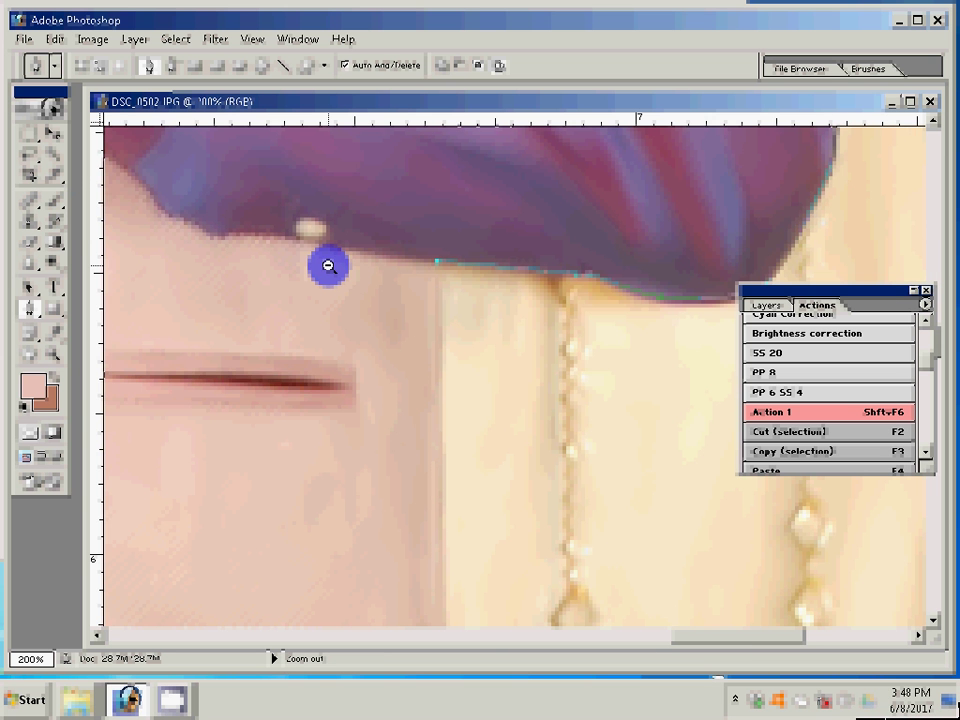
Zoom the couple photo out from 200% to 100% Actual Pixels.
left_click(329, 266)
left_click(329, 266)
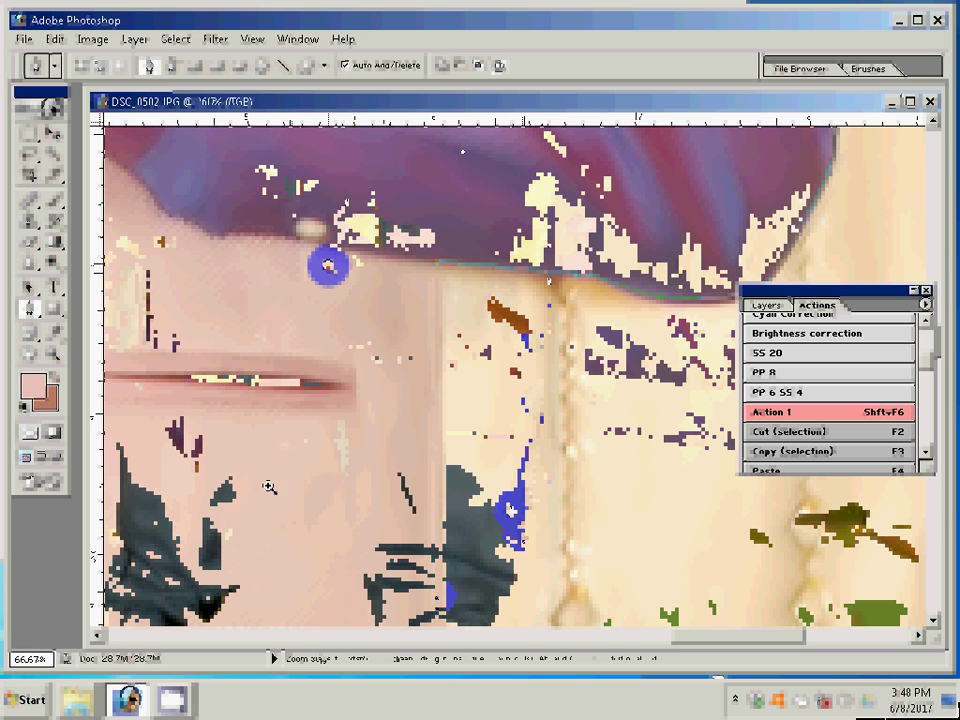
key("ctrl+plus")
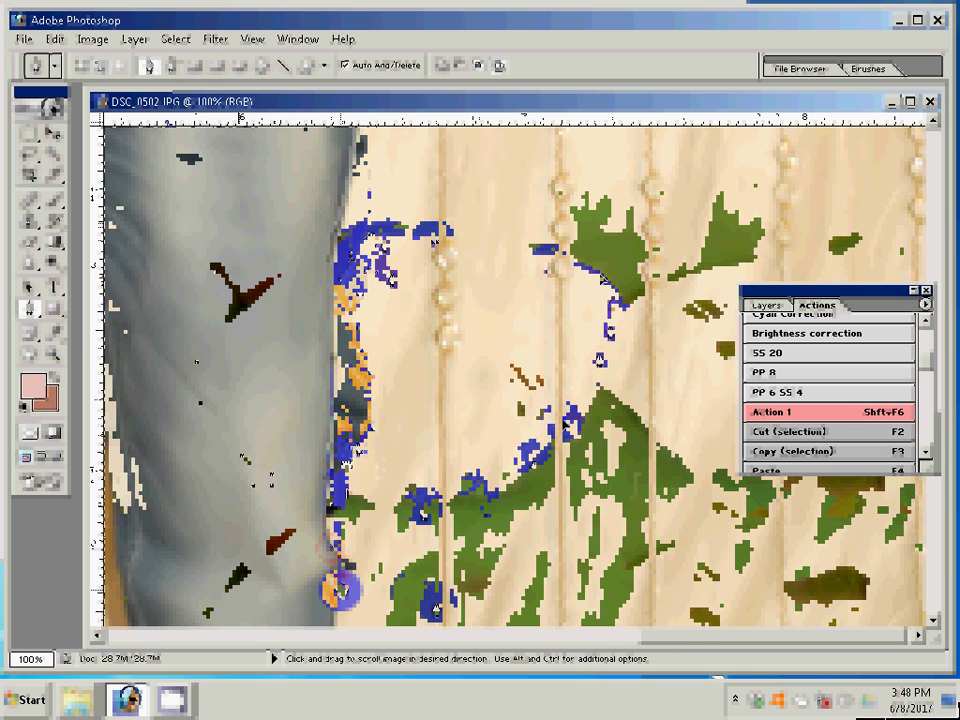
Pan to the next stretch and add a Pen anchor up the gold saree edge.
left_click_drag(197, 388, 467, 388)
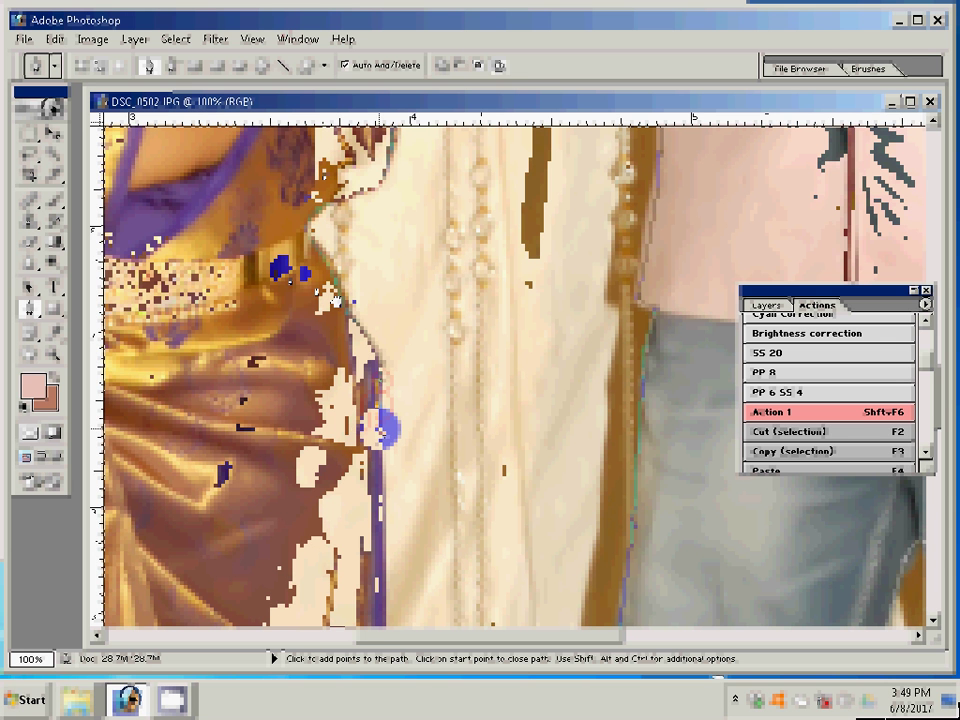
left_click(350, 300)
Add another Pen anchor higher up the saree edge, then pan around the image.
left_click(318, 228)
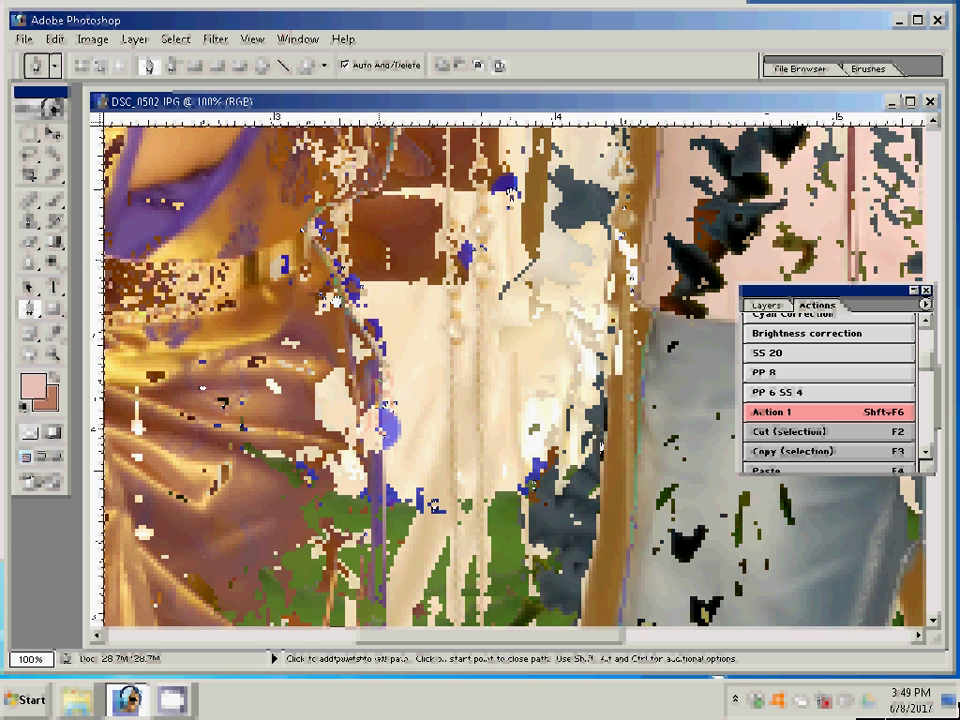
left_click_drag(436, 505, 643, 320)
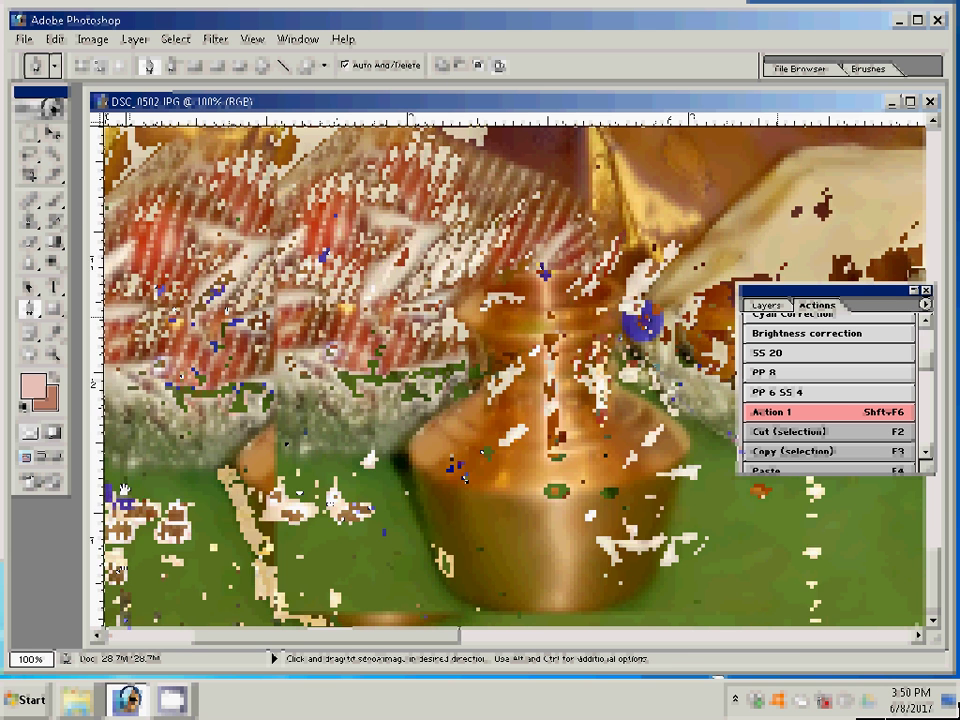
Trace Pen anchors up beside the bride's arm and across the top of her hair.
key("Home")
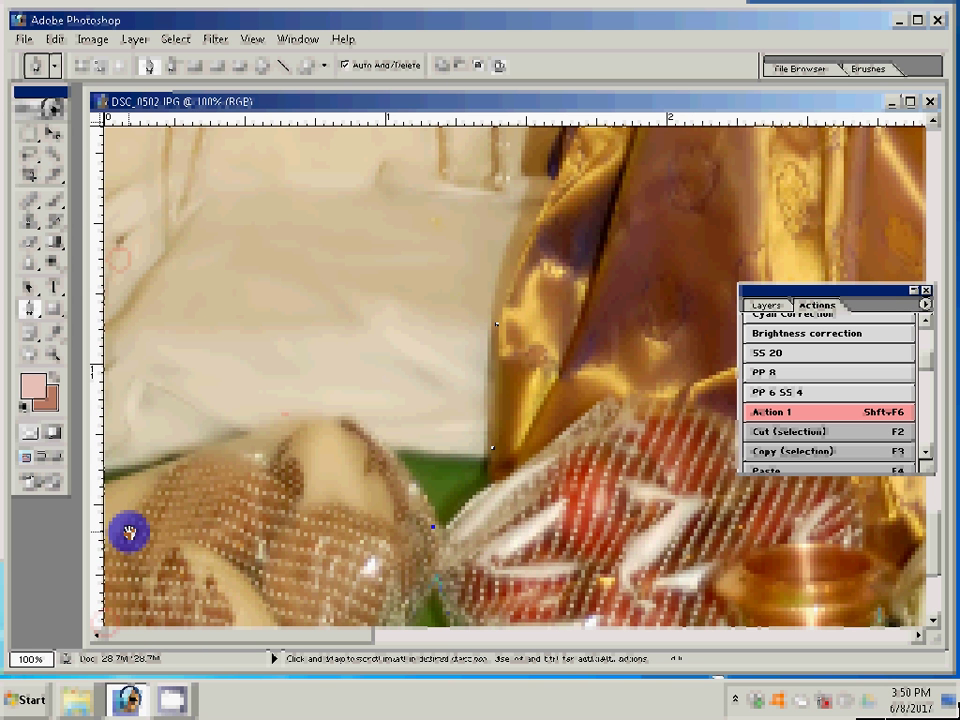
left_click_drag(496, 325, 459, 341)
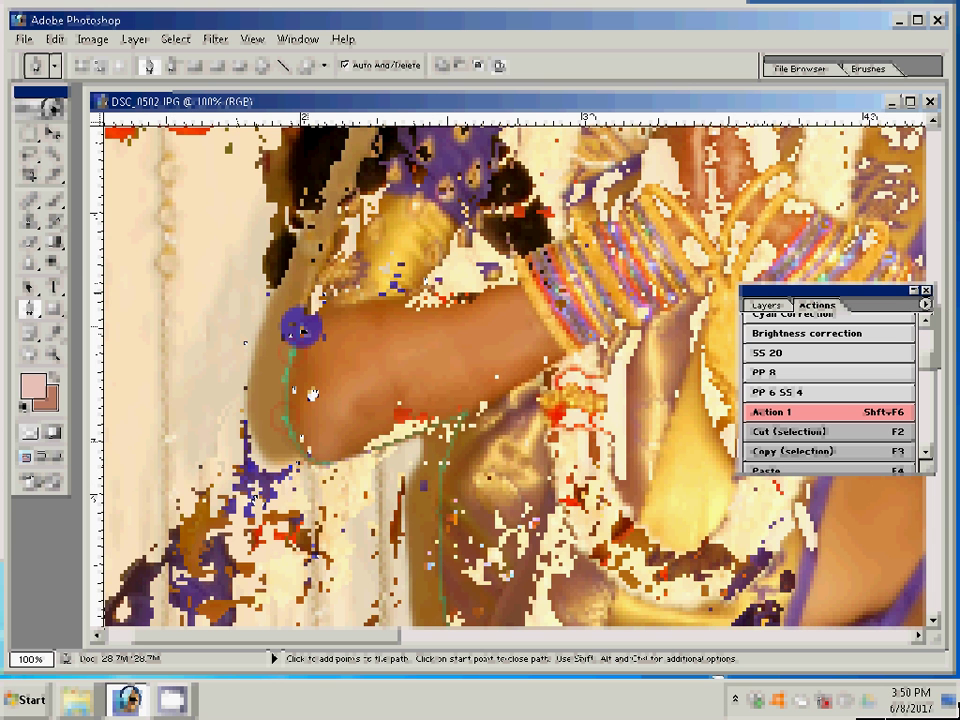
left_click(256, 283)
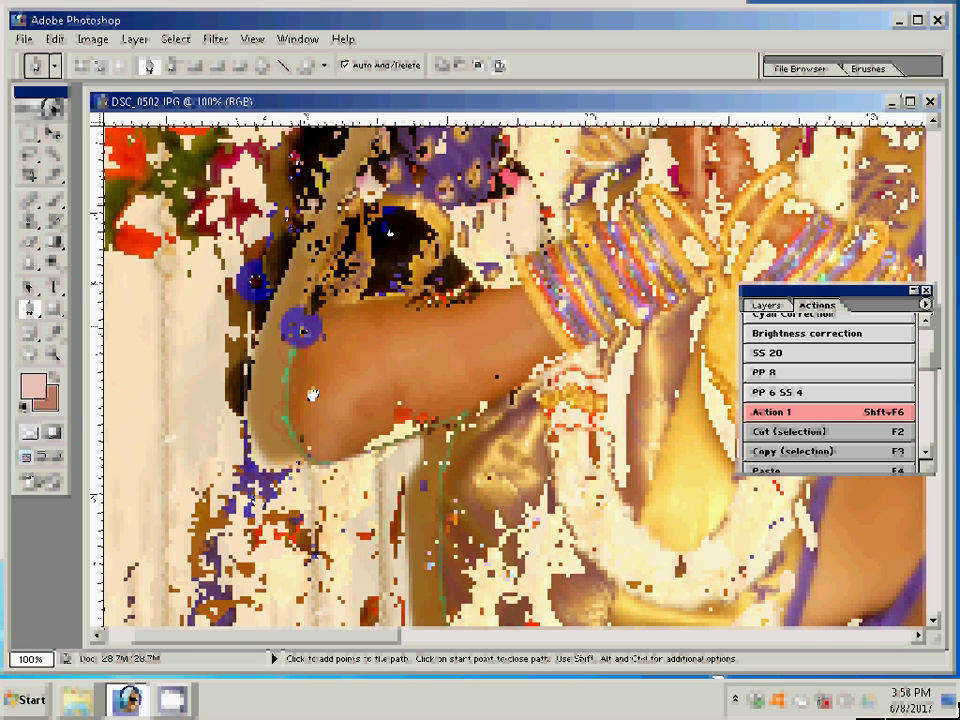
left_click(318, 233)
left_click(368, 209)
left_click(432, 240)
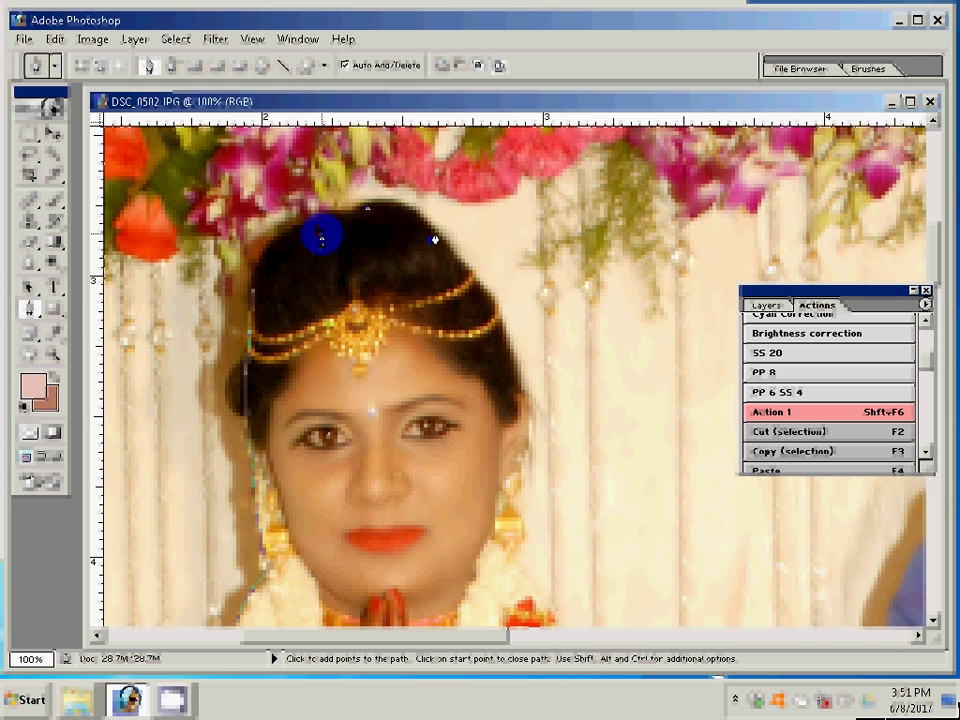
Continue the Pen path down the hair, the veil edge and along the saree's top edge.
left_click(487, 302)
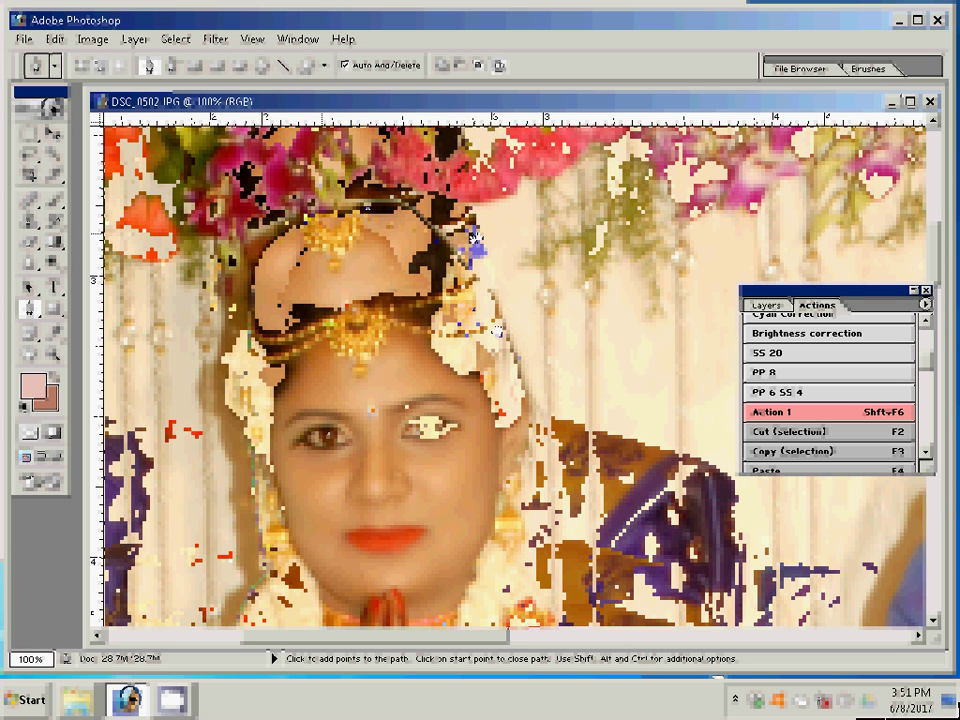
left_click(542, 422)
left_click(740, 492)
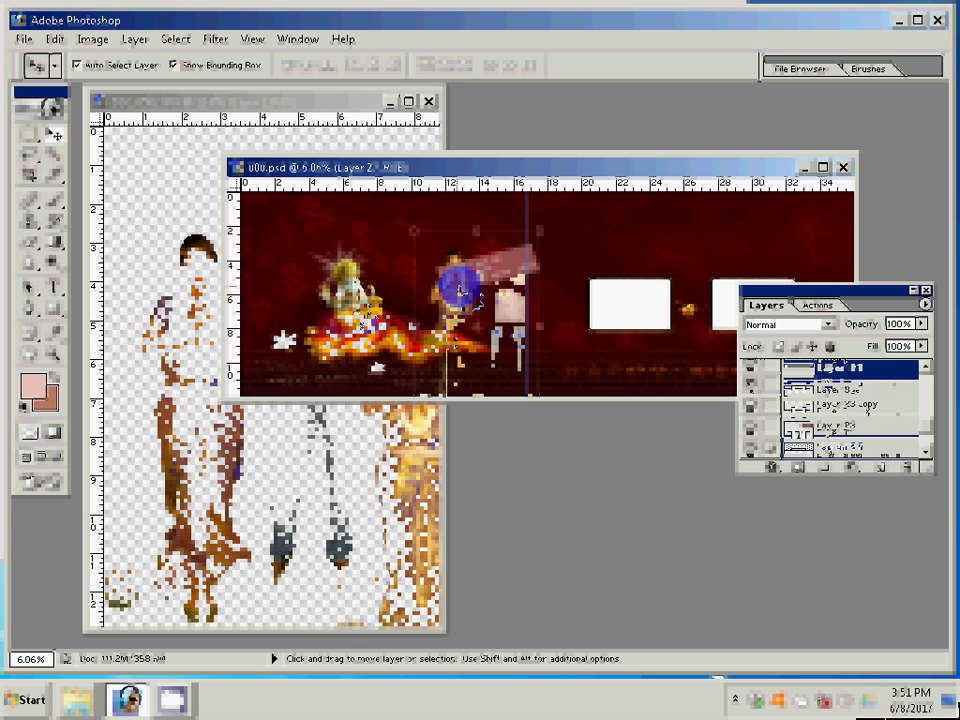
Reorder the couple layer in the 000.psd stack and zoom in around it to 26.39%.
left_click_drag(870, 388, 882, 390)
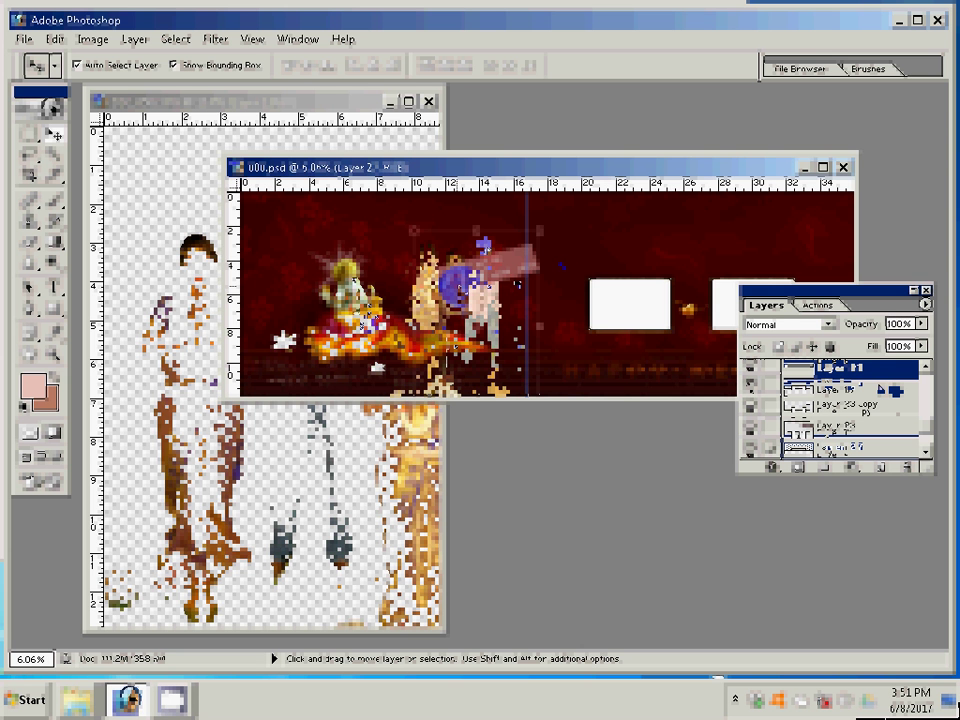
key("z")
left_click_drag(361, 325, 578, 317)
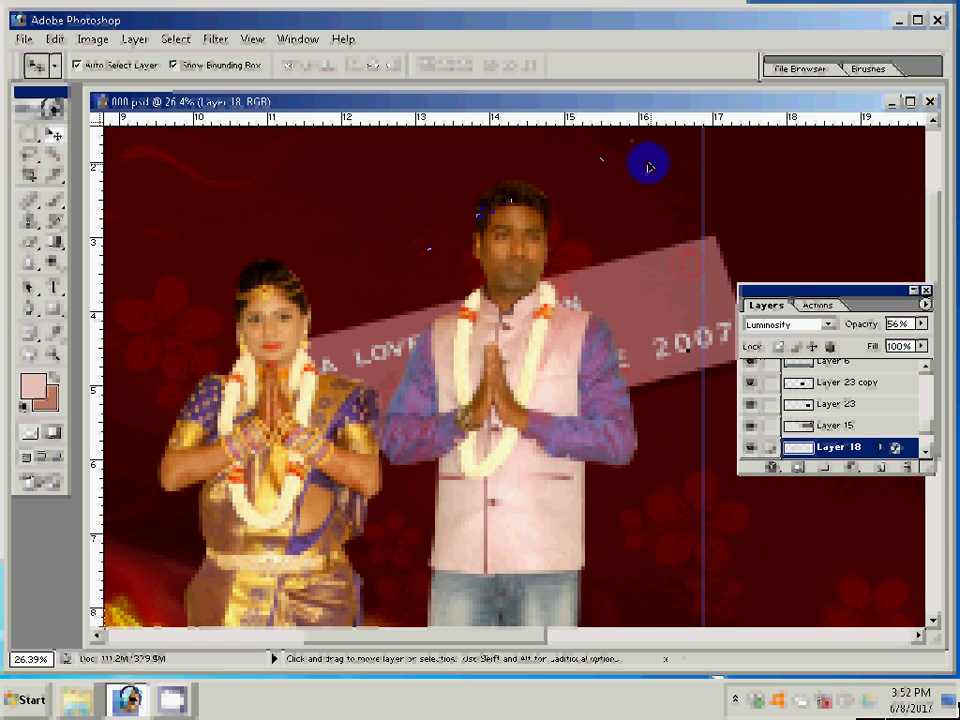
key("ctrl+v")
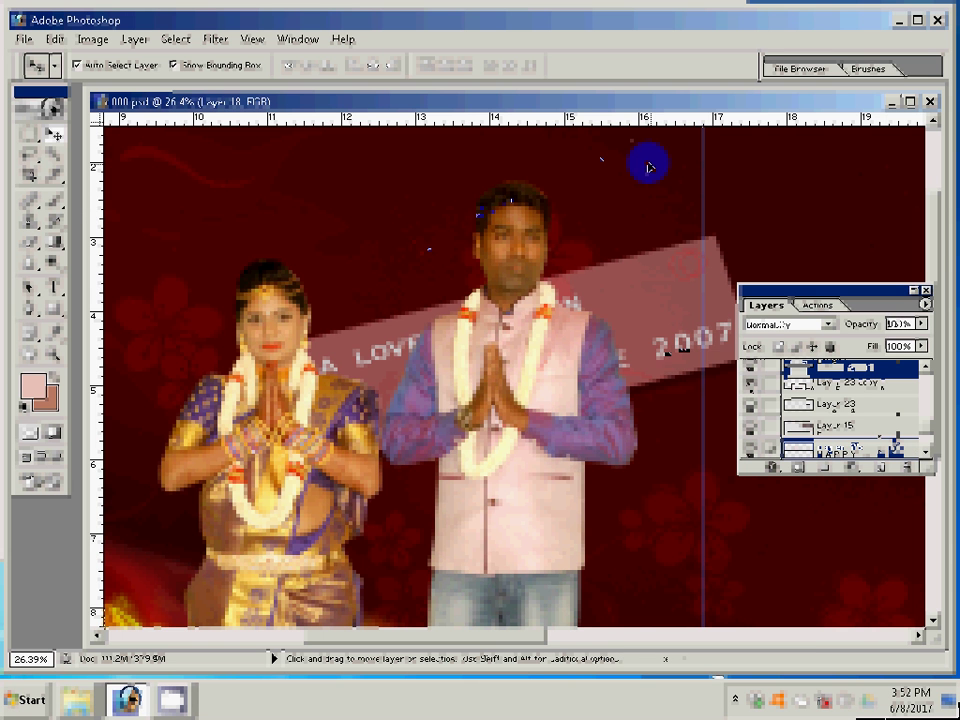
Move the A LOVELY DAY ON banner above the bride and rotate it to a new angle.
left_click_drag(649, 167, 479, 241)
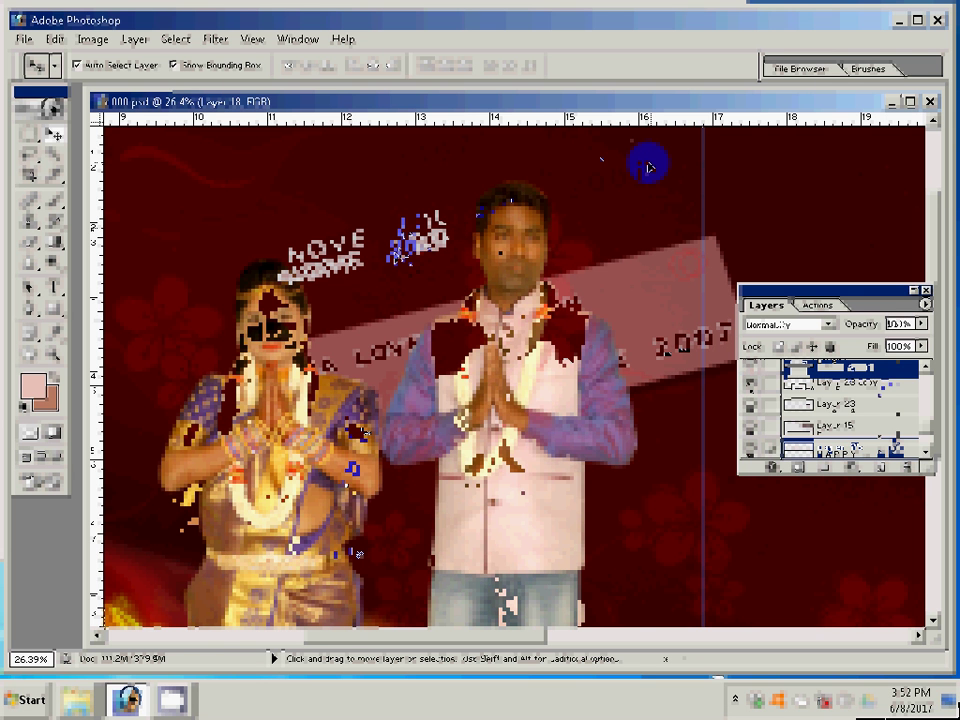
left_click(648, 167)
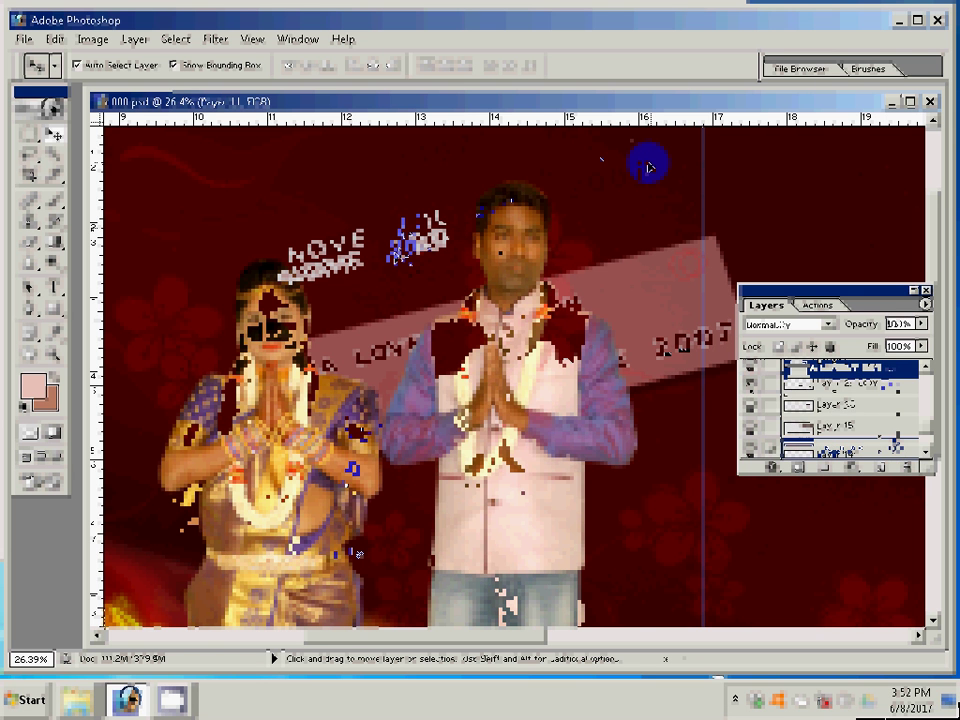
left_click(355, 256)
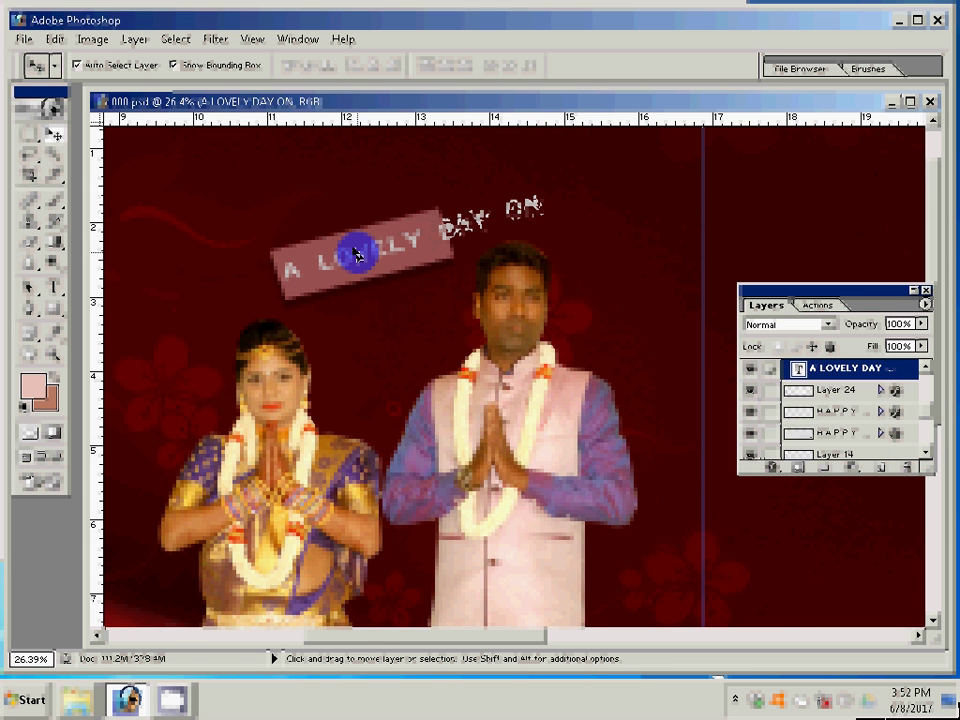
key("ctrl+t")
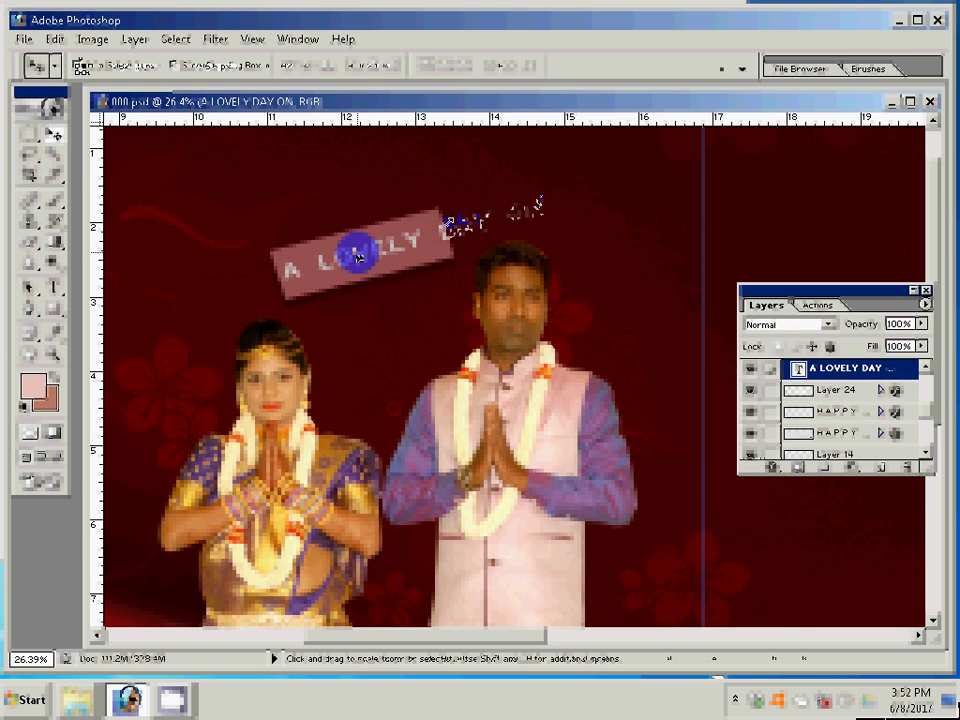
key("Return")
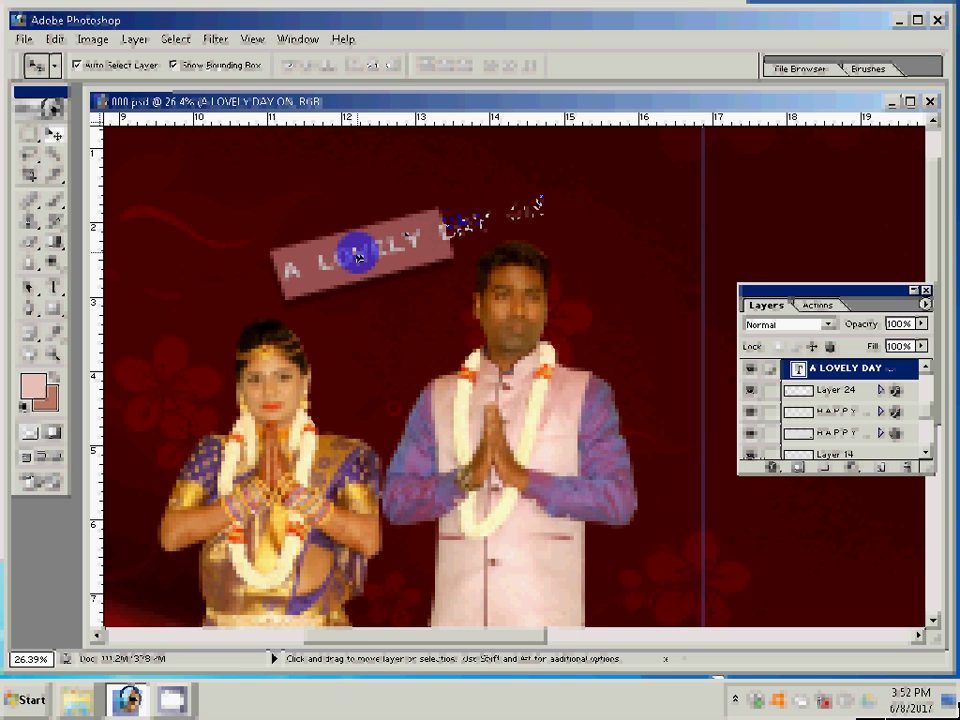
key("ctrl+t")
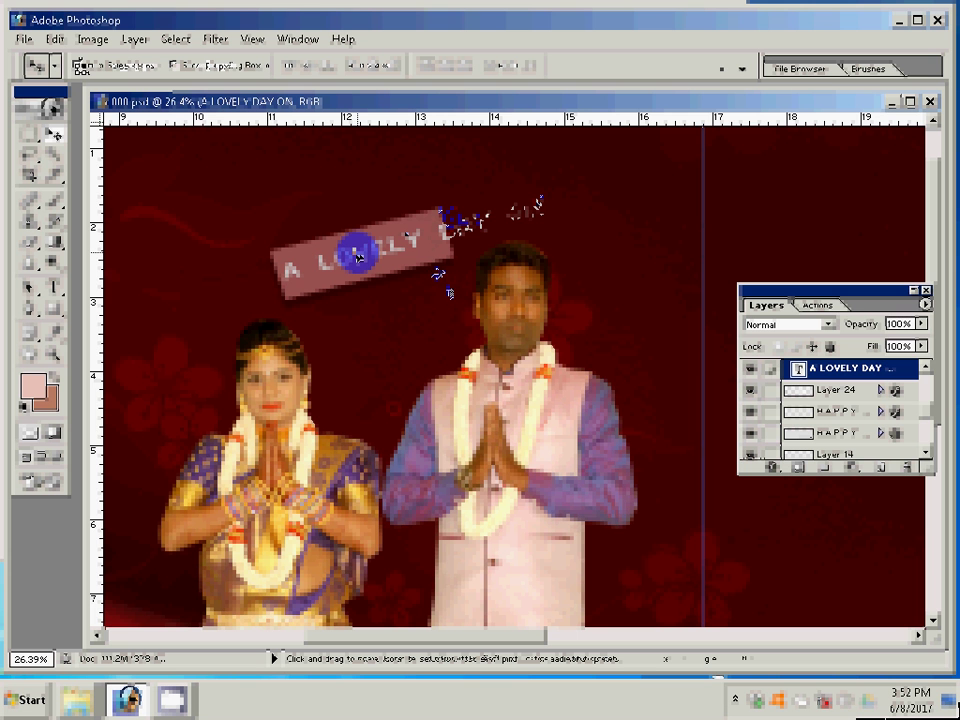
key("Return")
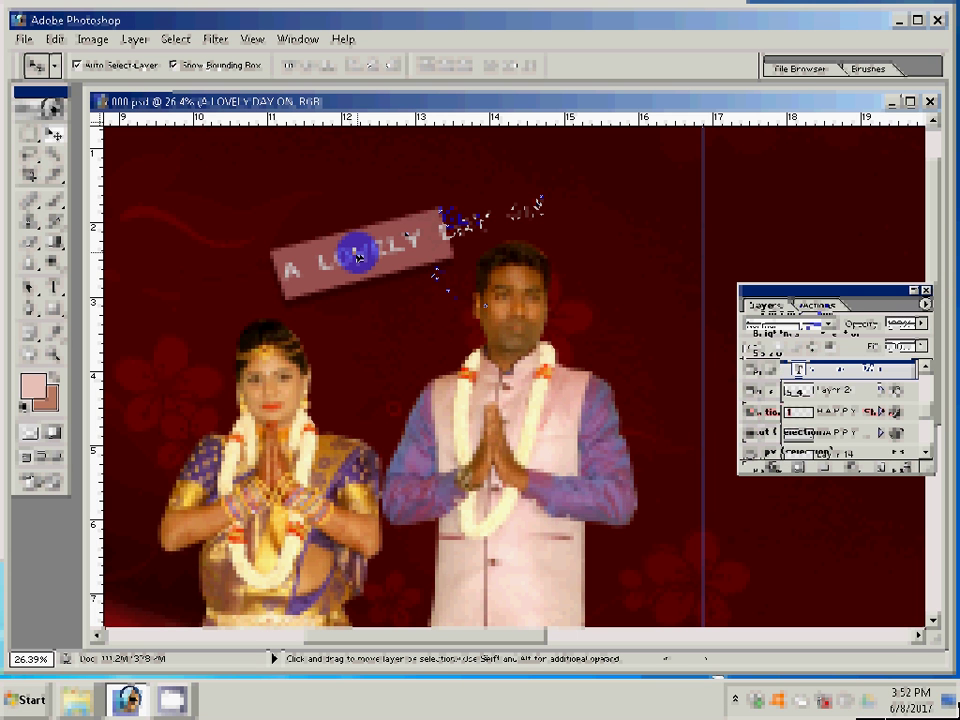
left_click(298, 39)
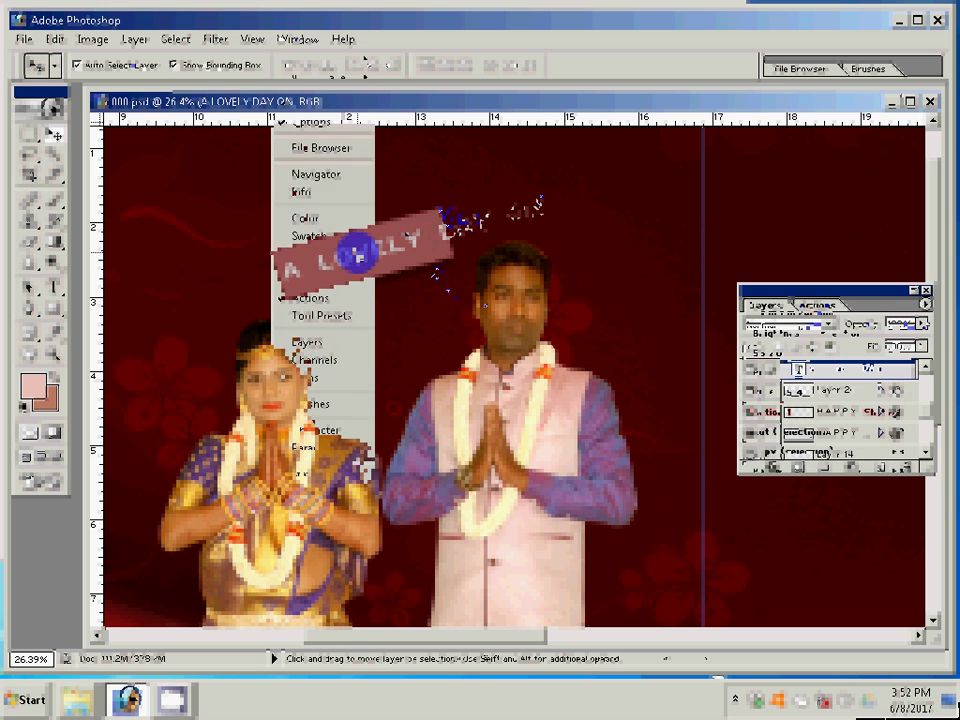
Show the Styles palette and load the Abstract Styles set, replacing the current styles.
left_click(310, 297)
left_click(305, 254)
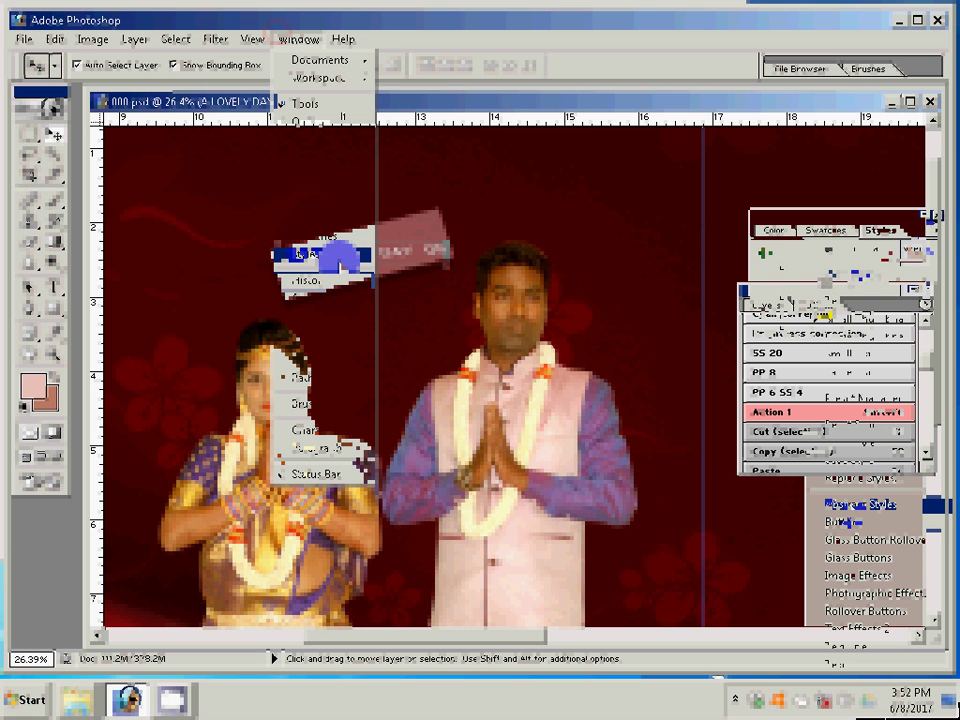
left_click(858, 504)
key("Return")
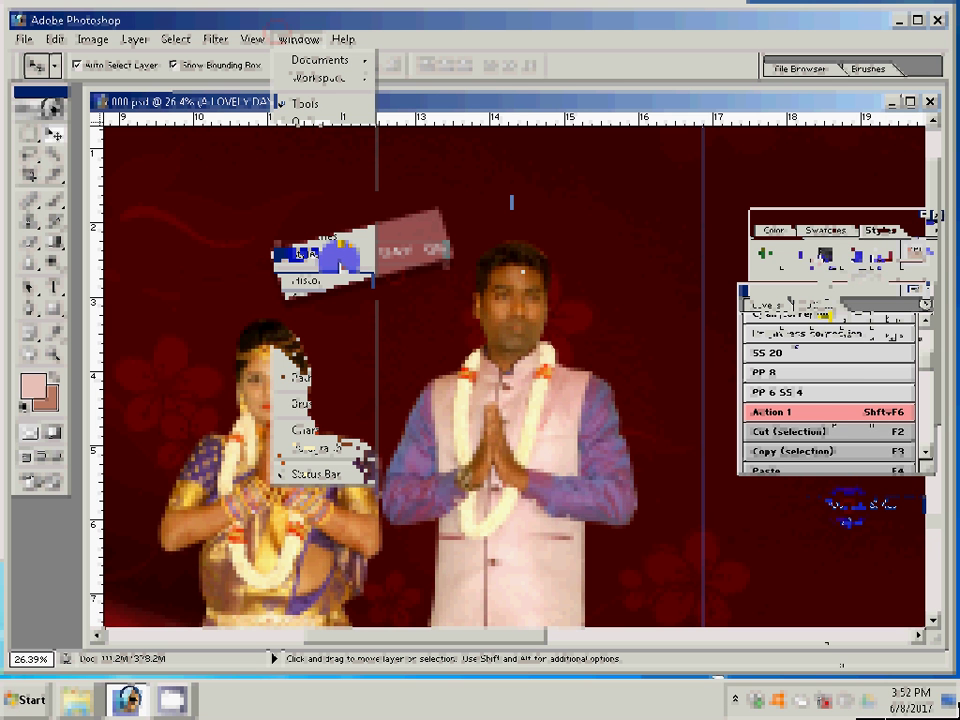
left_click(930, 215)
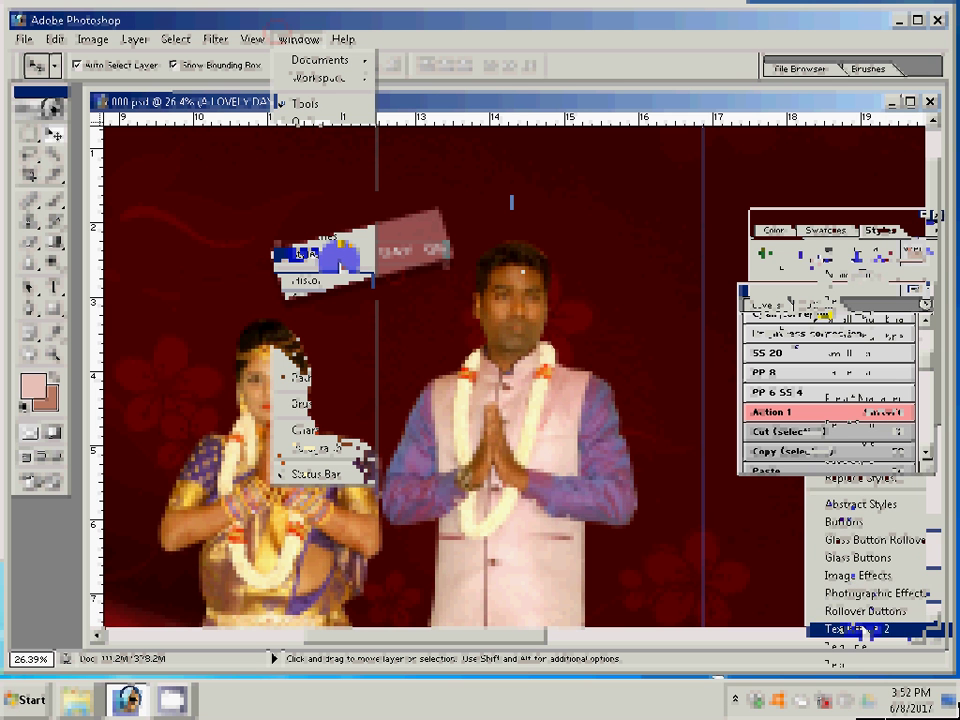
left_click(842, 522)
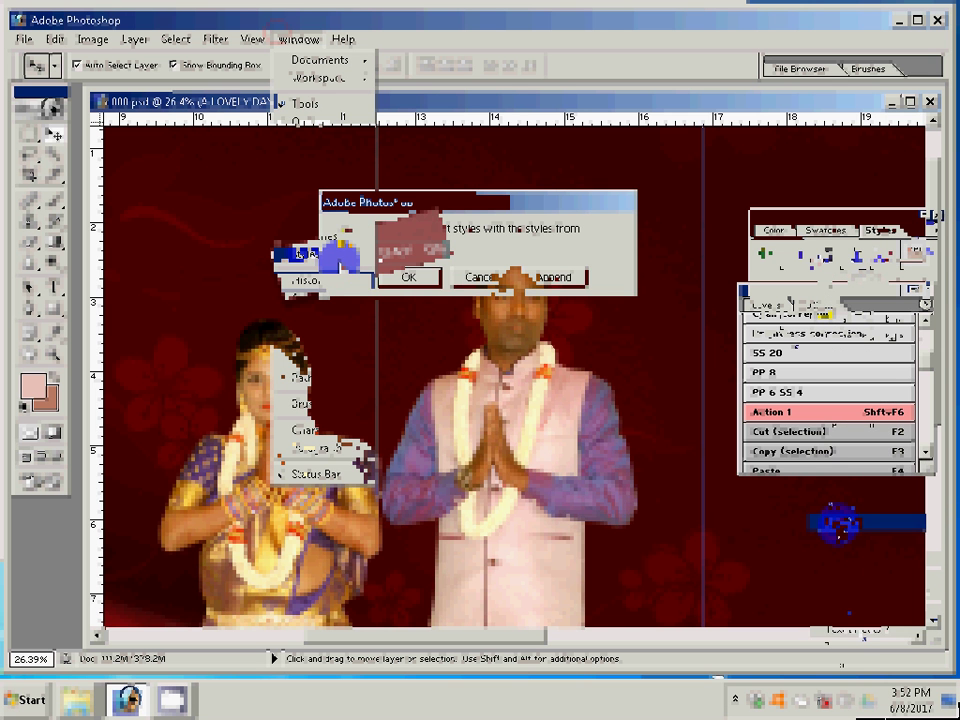
key("Return")
Start Load Styles and locate the plugin folder holding the Color_Candy style file.
left_click(936, 229)
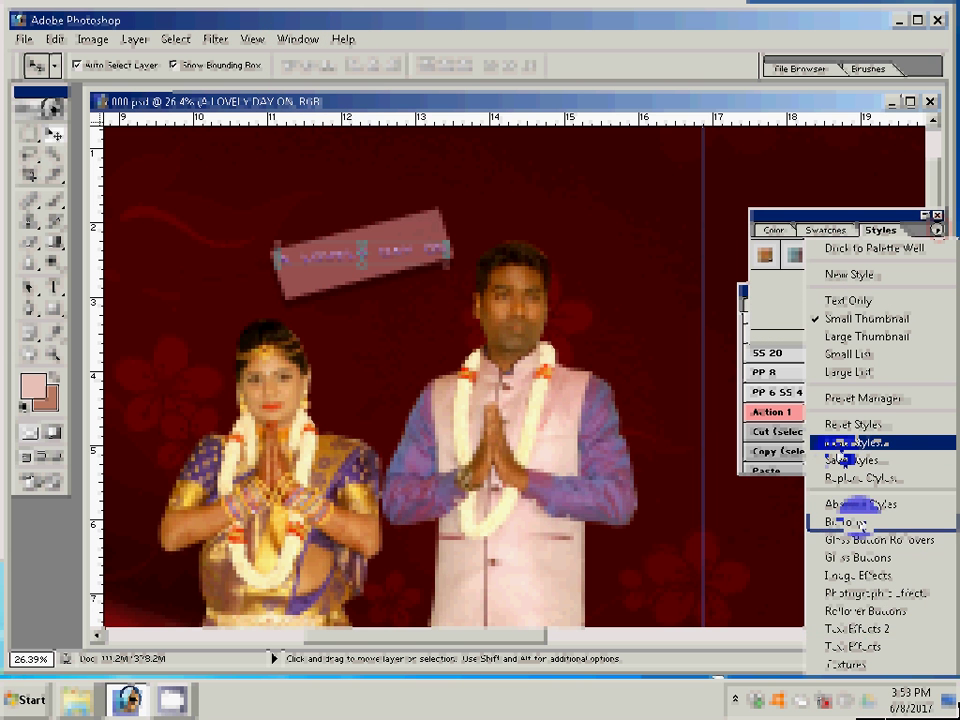
left_click(842, 443)
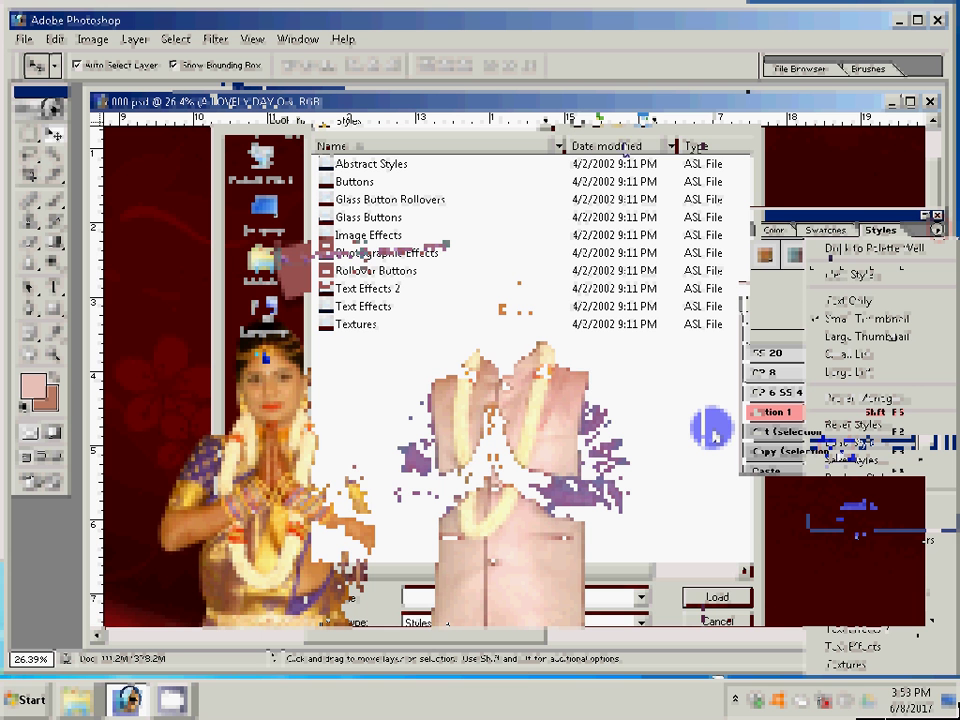
key("BackSpace")
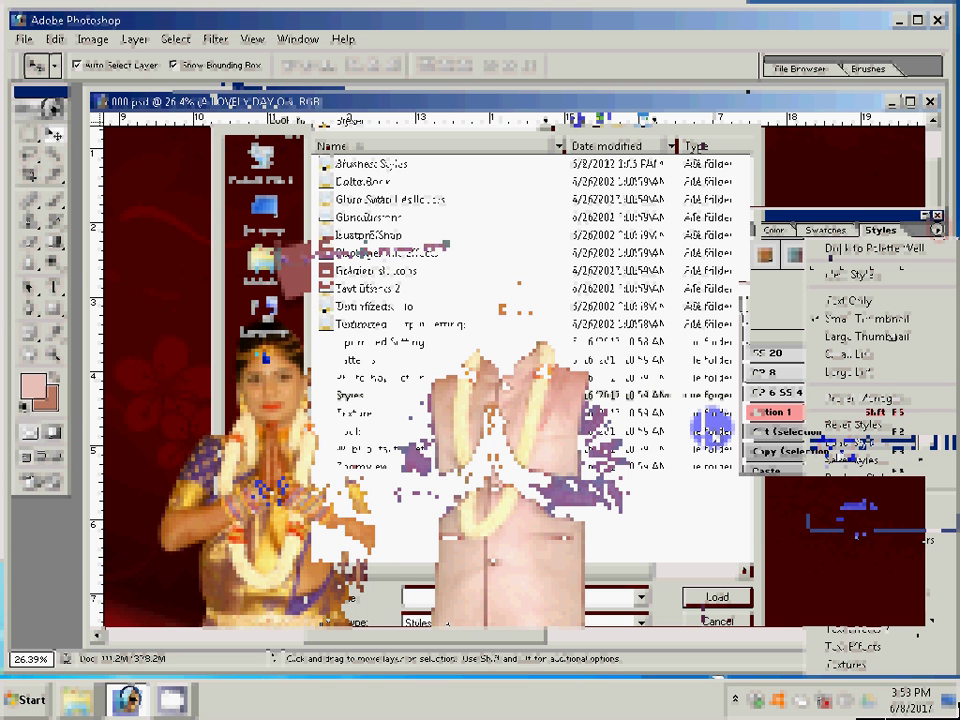
key("Return")
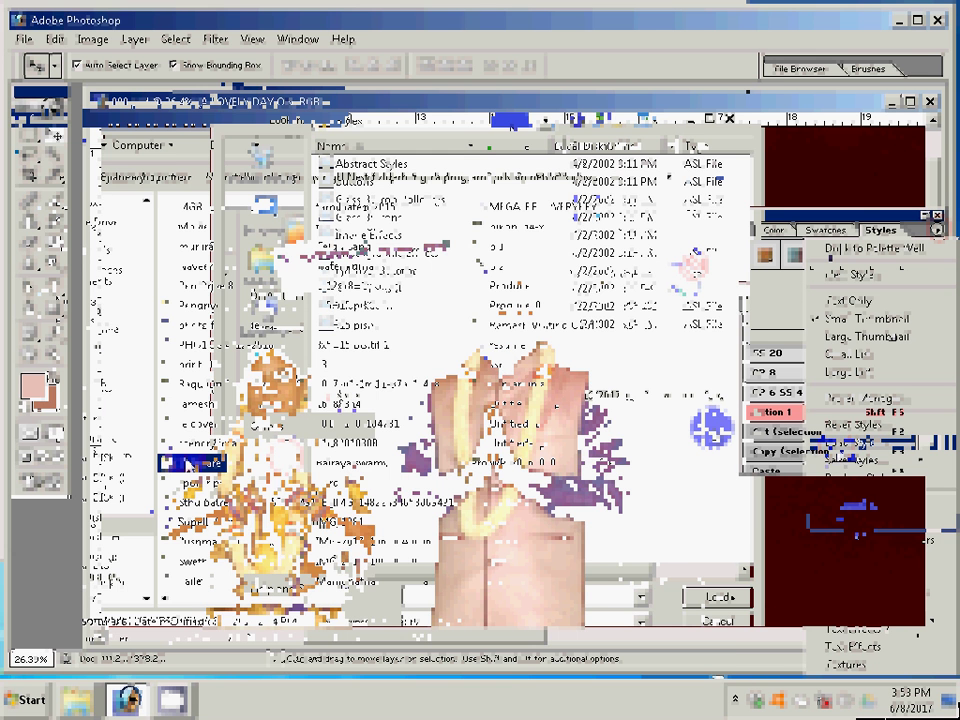
left_click(210, 480)
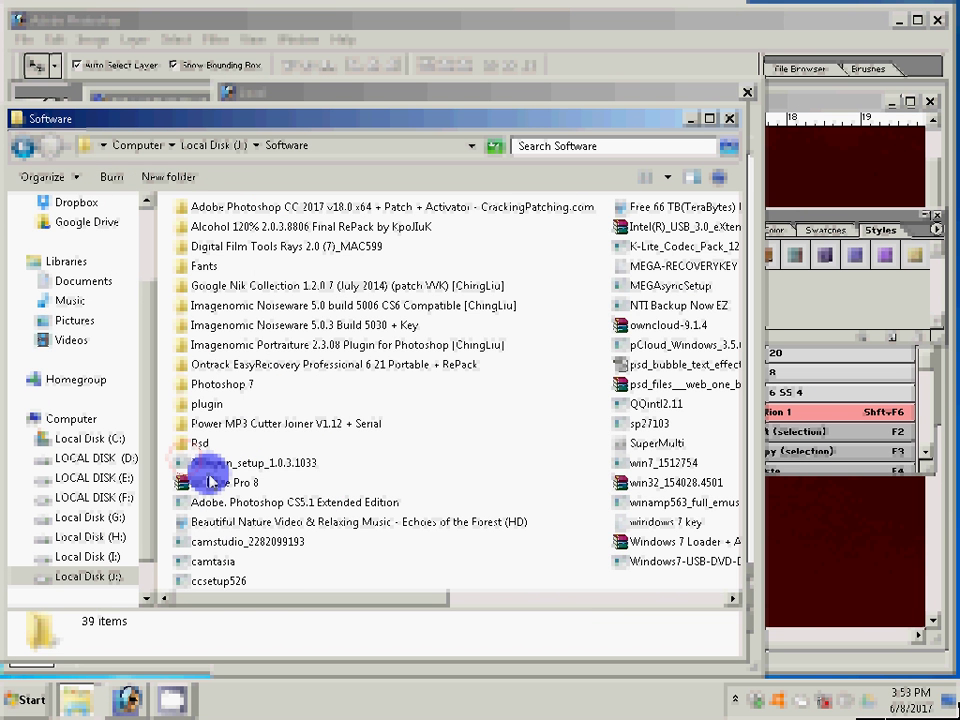
type("pl")
key("Return")
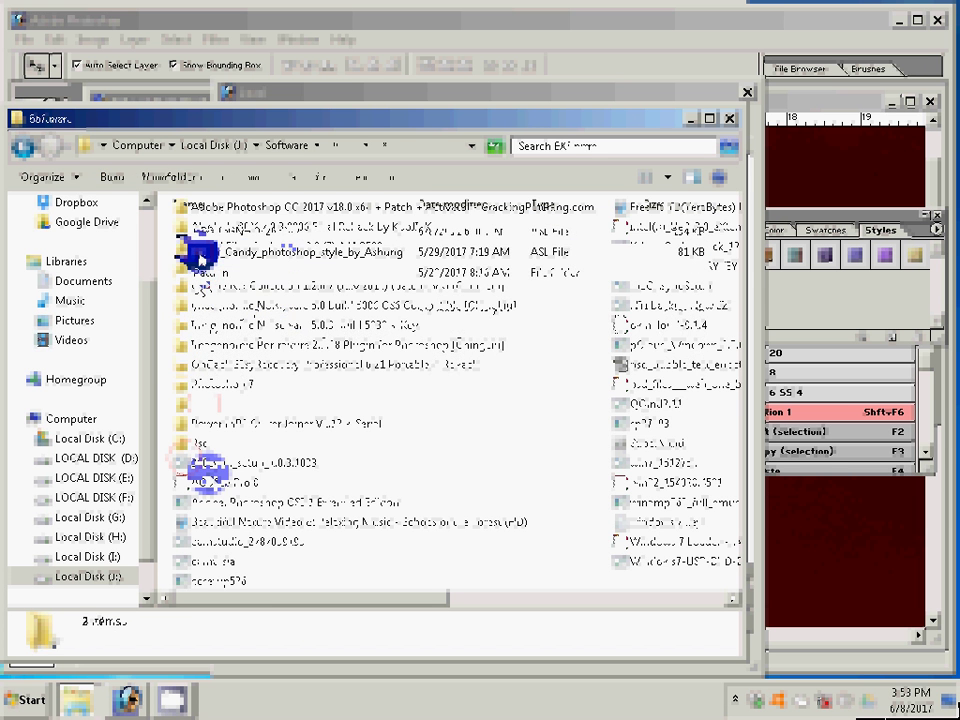
Copy Color_Candy_photoshop_style_by_Ashung into the Styles folder and load it.
left_click(200, 252)
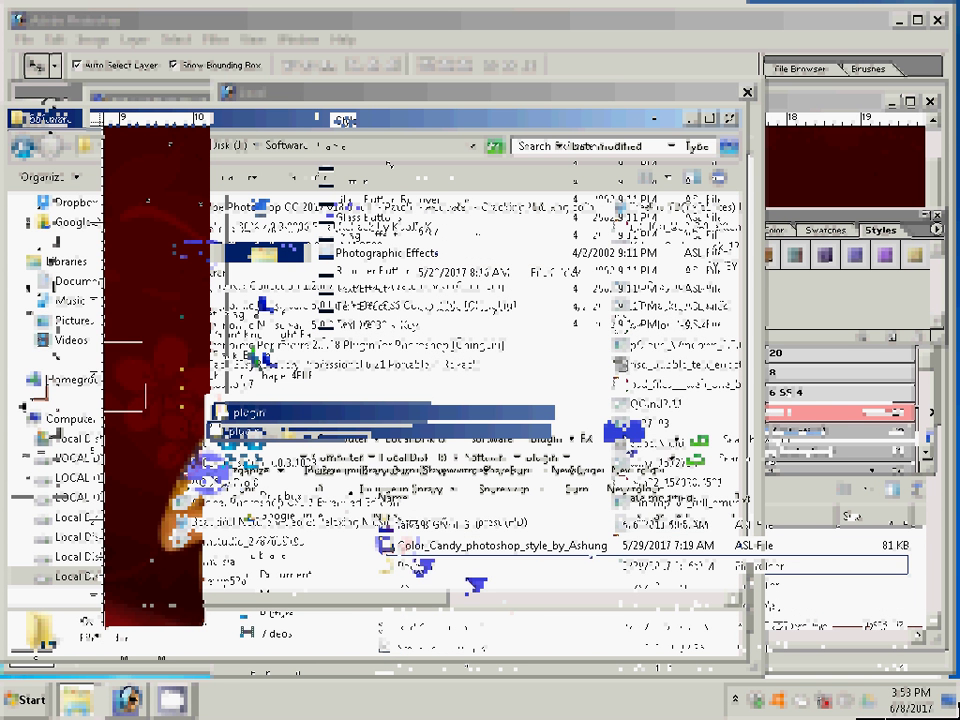
key("ctrl+a")
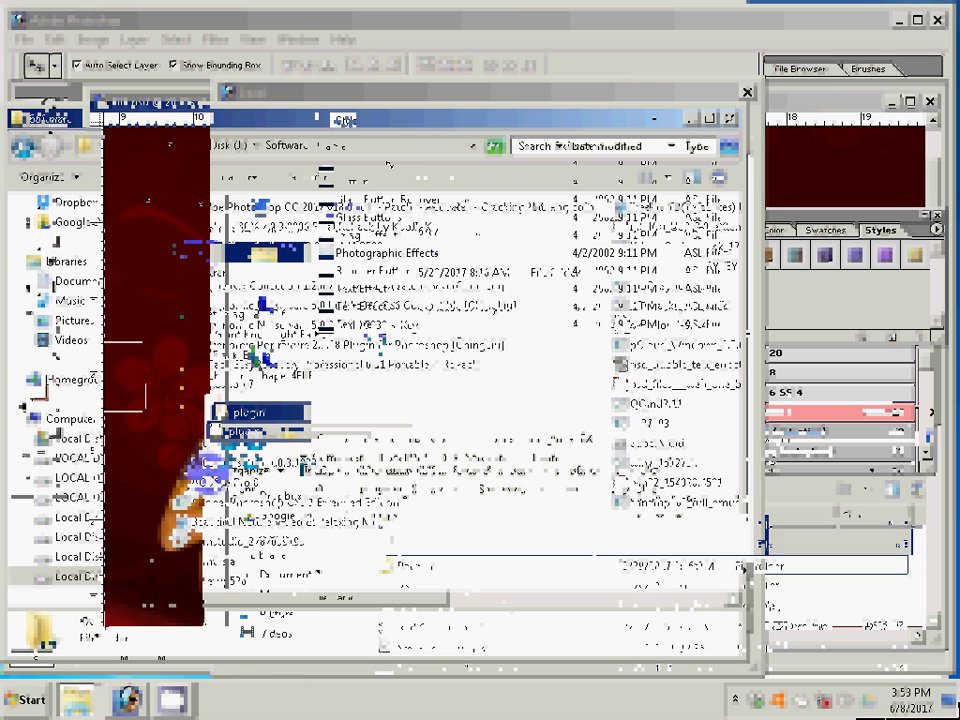
left_click(620, 360)
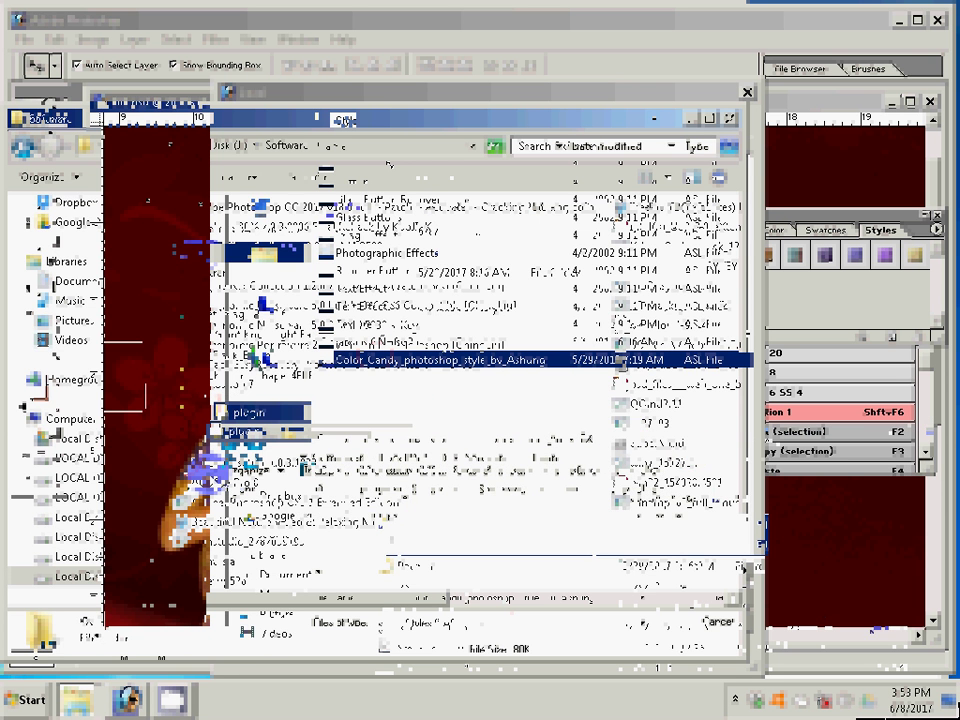
left_click(707, 598)
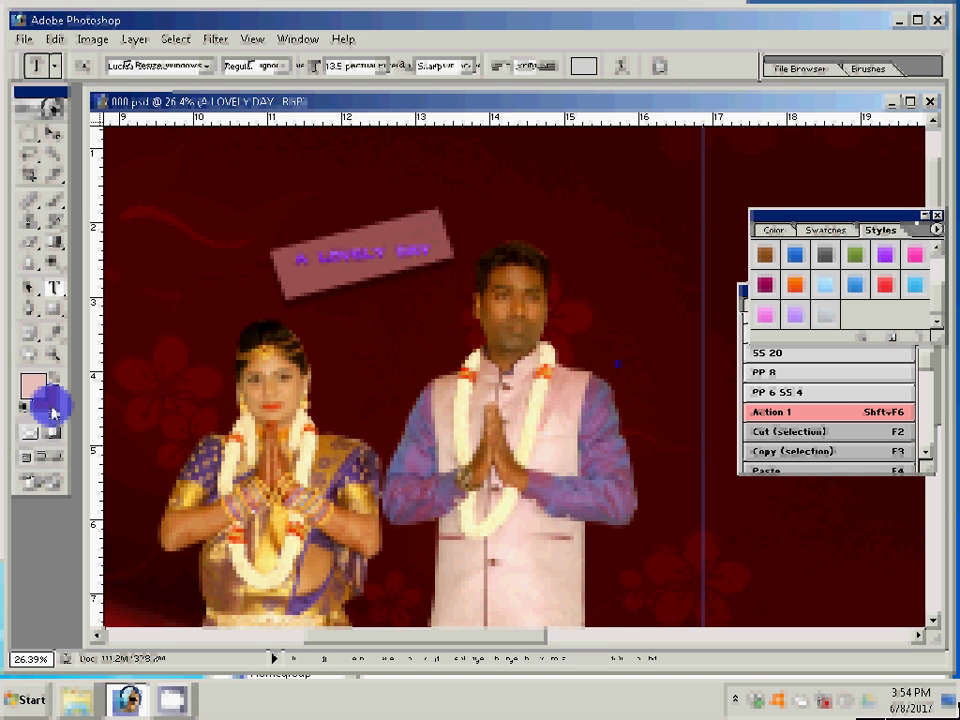
Apply a Color Candy style to the A LOVELY DAY name-board text and begin Save As.
left_click_drag(880, 230, 675, 390)
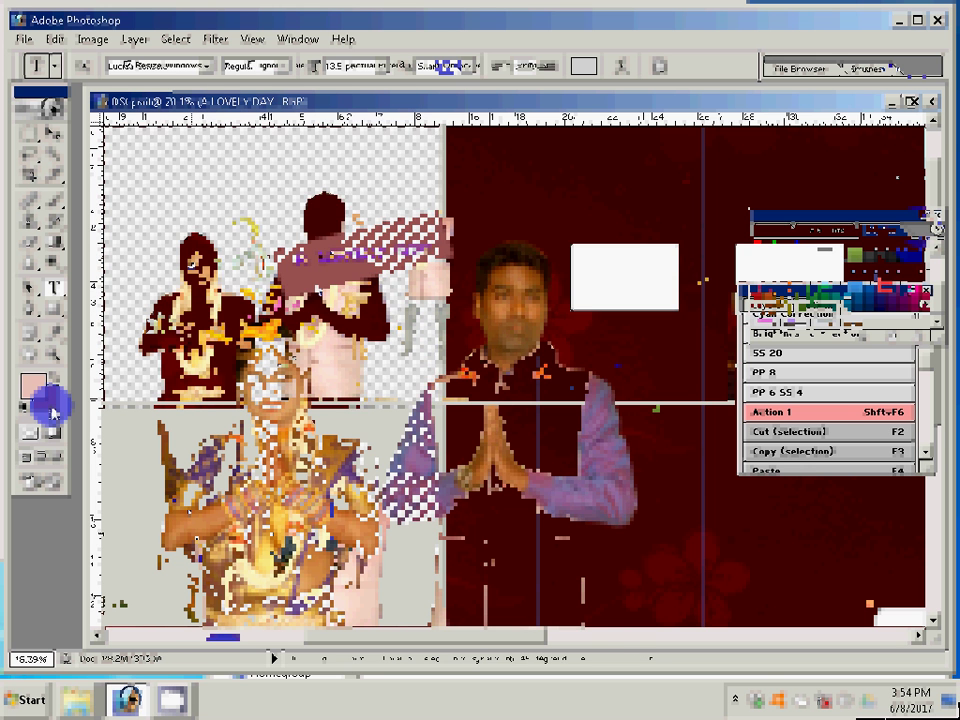
key("ctrl+shift+s")
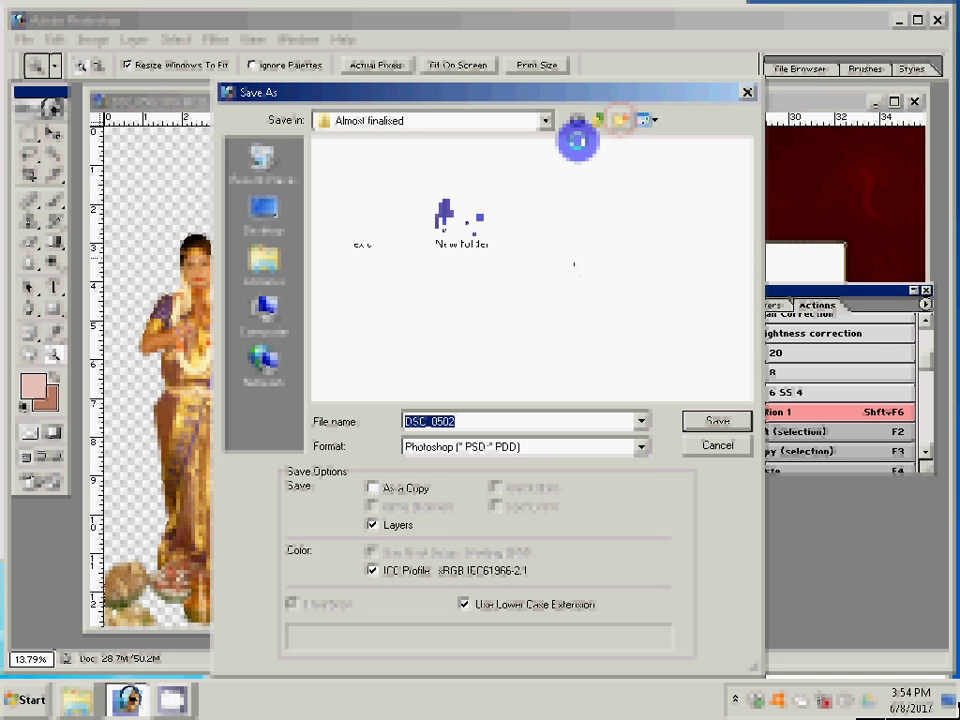
Save DSC_0502 as a Photoshop file in a new 'psd' folder, then close it.
left_click(462, 215)
left_click(462, 243)
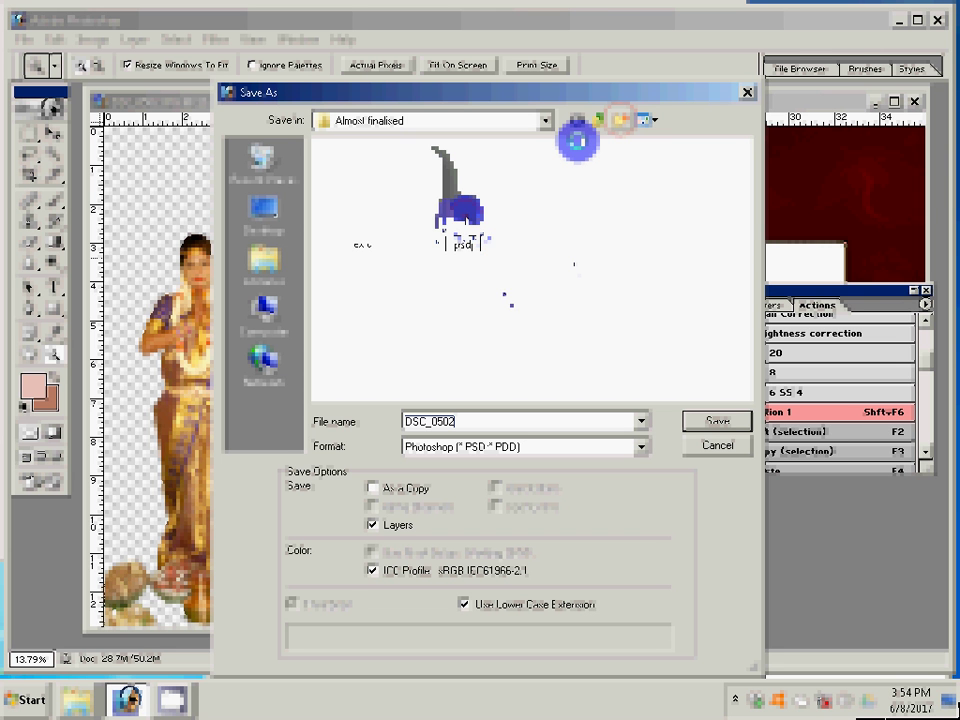
type("psd")
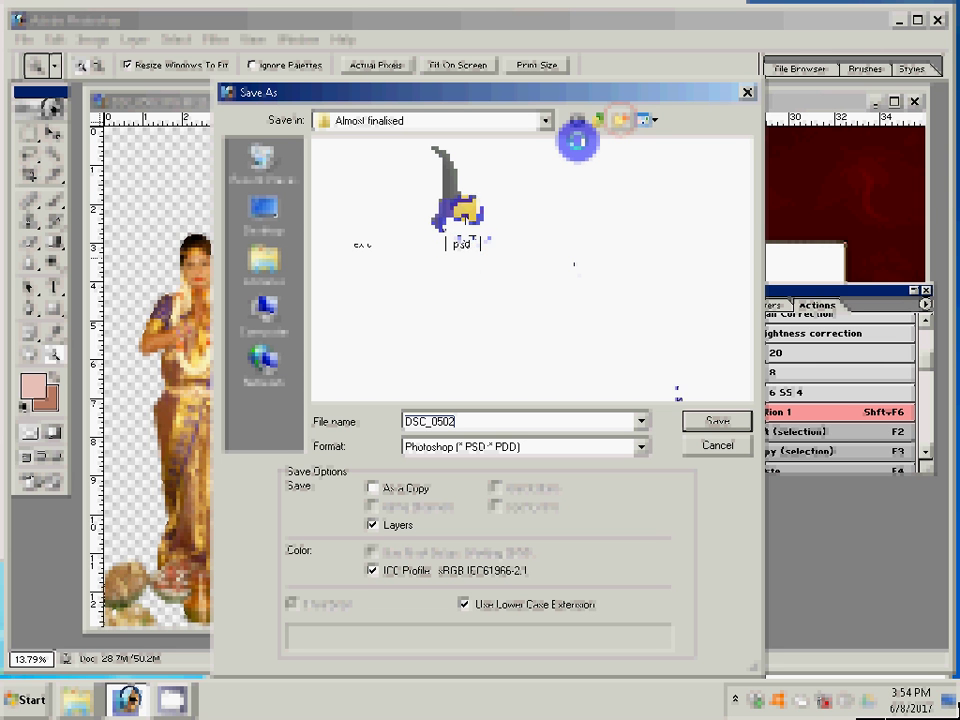
key("Return")
key("Return")
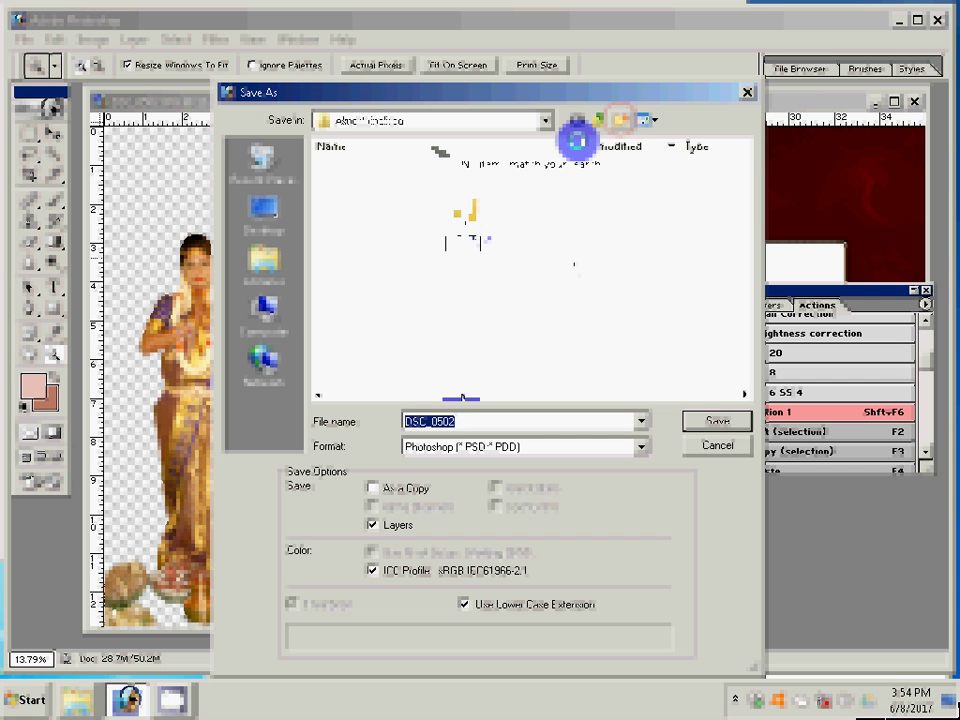
key("Return")
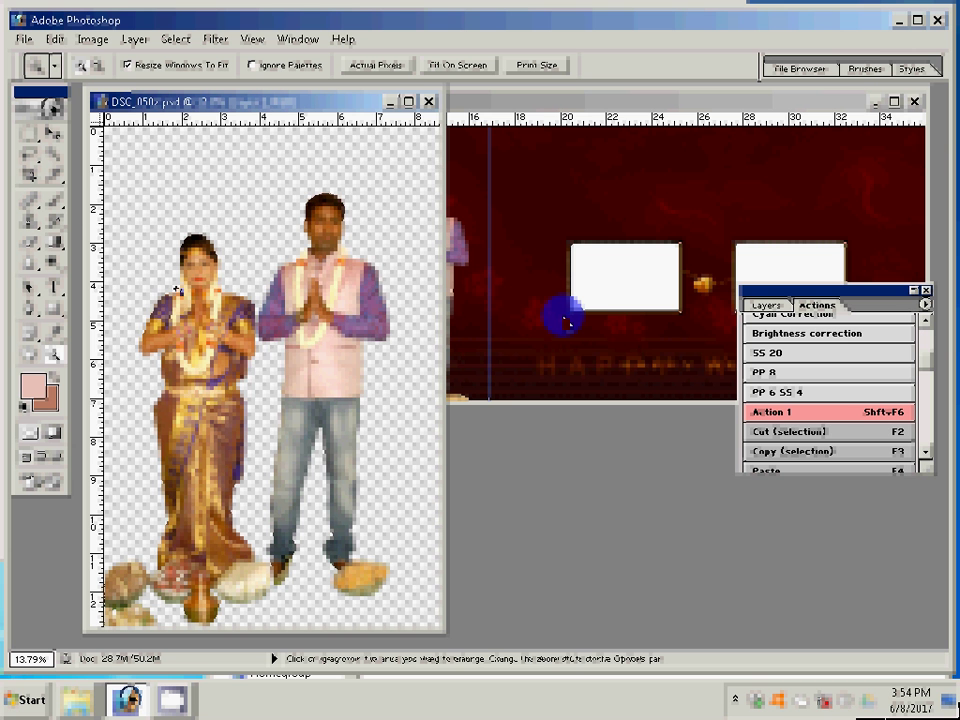
key("ctrl+w")
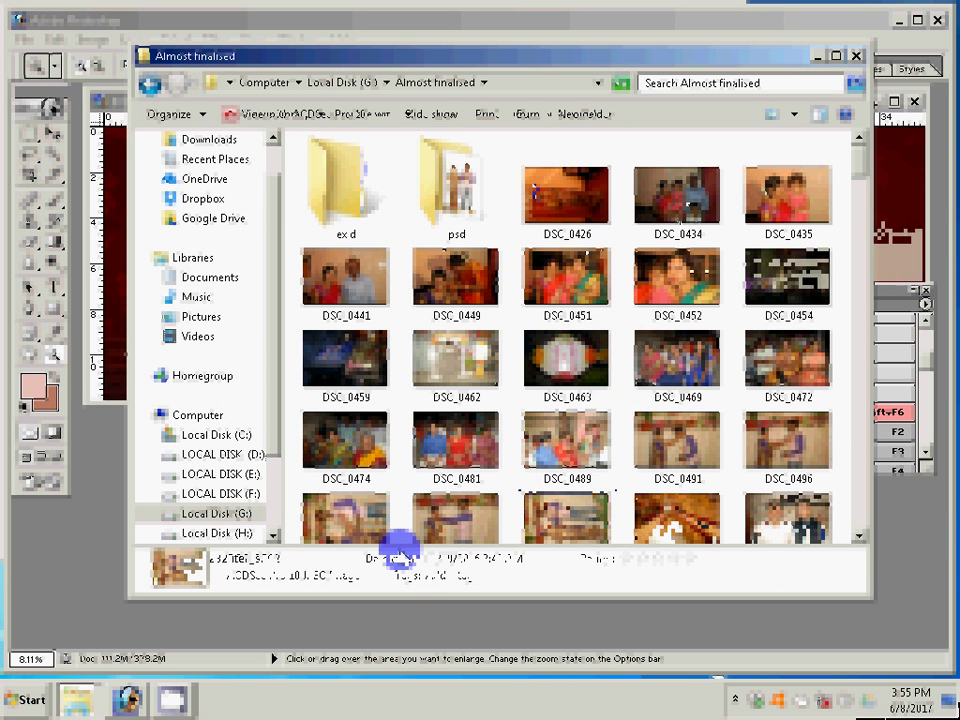
Scroll the Almost finalised thumbnails and pick the bride's portrait, DSC_0580.JPG.
scroll(535, 190, "down", 15)
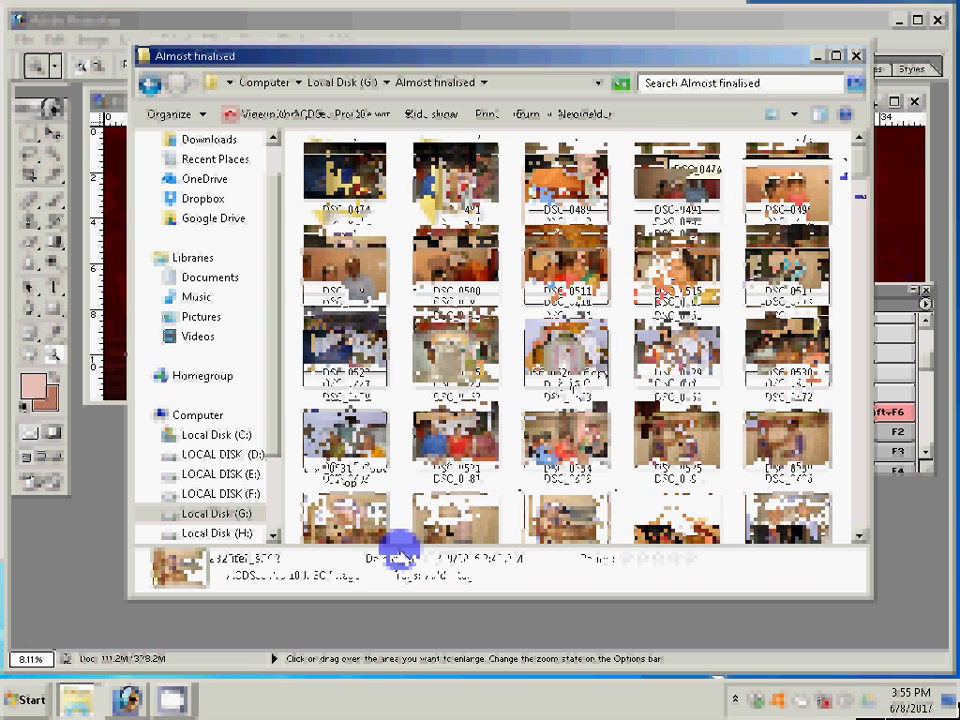
scroll(570, 335, "down", 2)
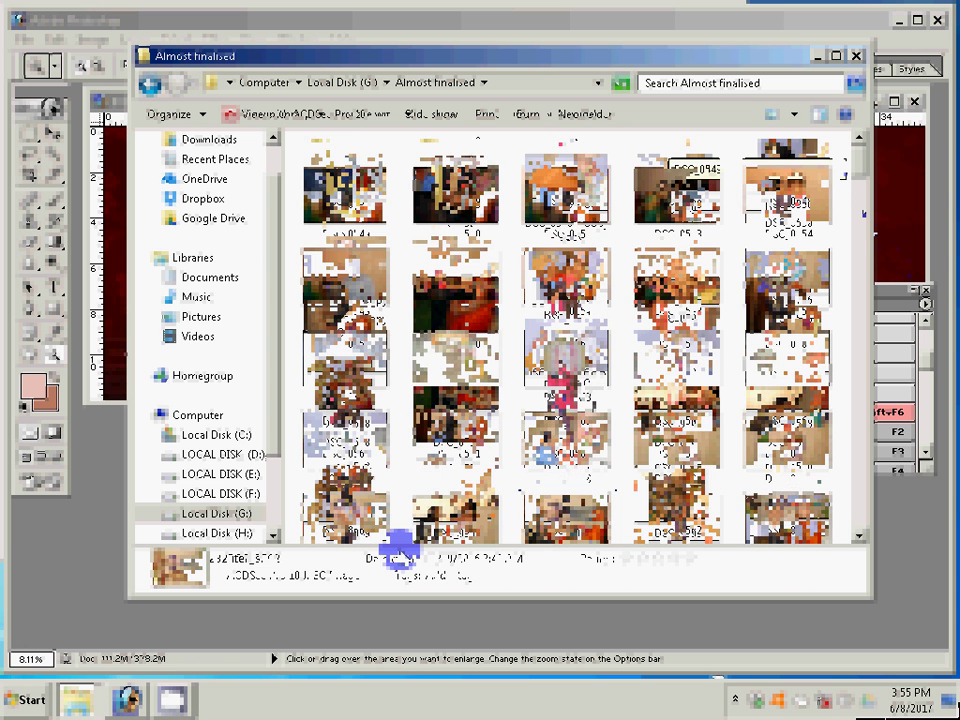
scroll(570, 335, "down", 2)
scroll(570, 335, "down", 2)
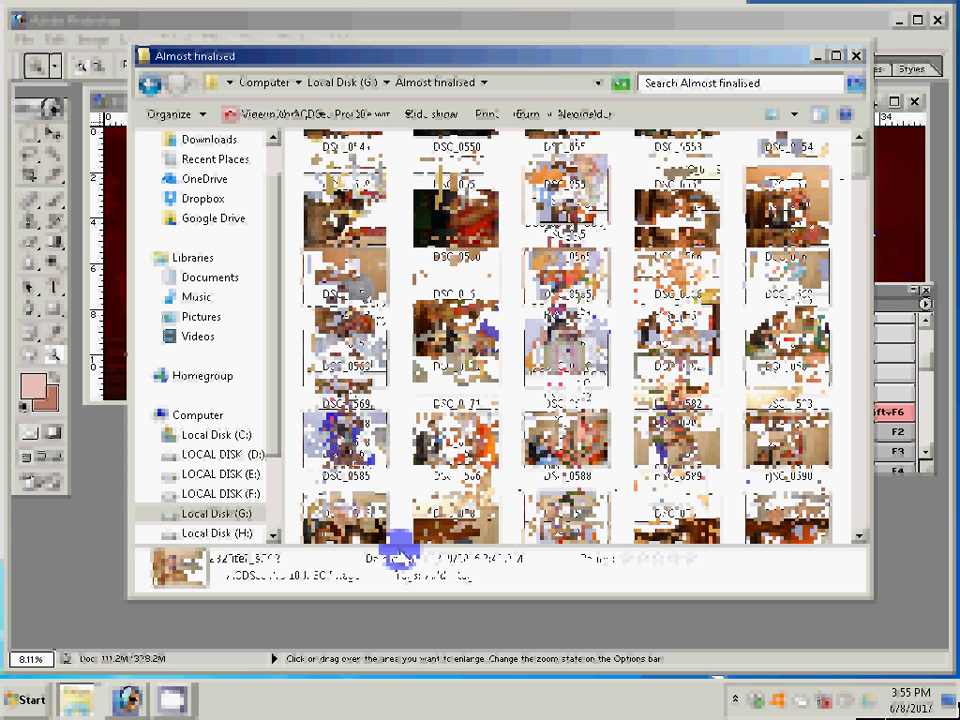
mouse_move(456, 342)
left_click(567, 320)
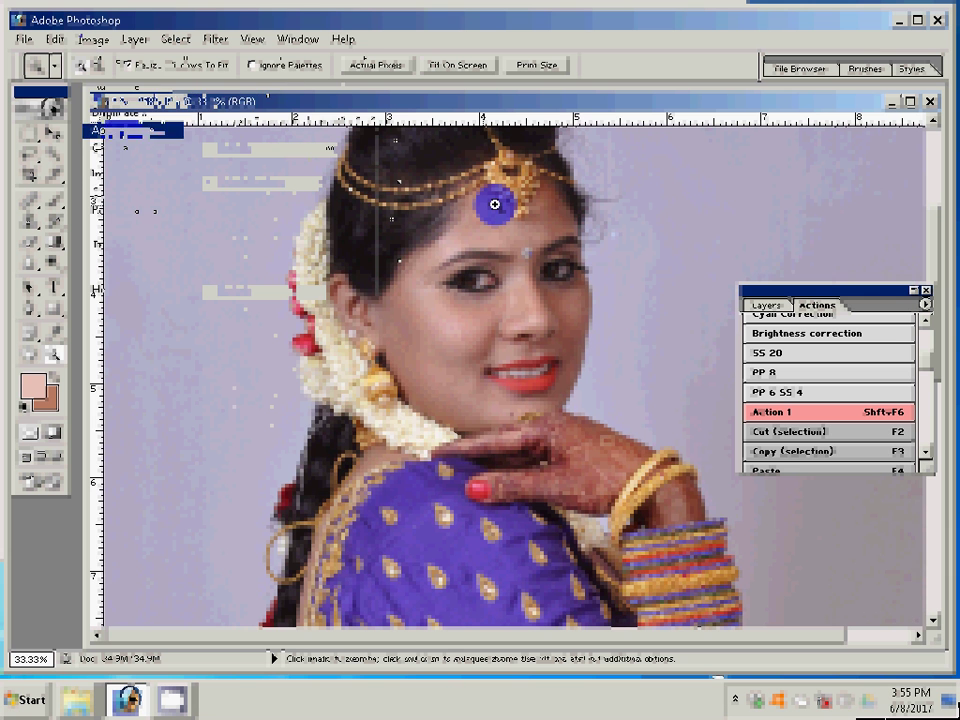
Shrink DSC_0580's image size and bring up its layers to duplicate the Background.
left_click(130, 172)
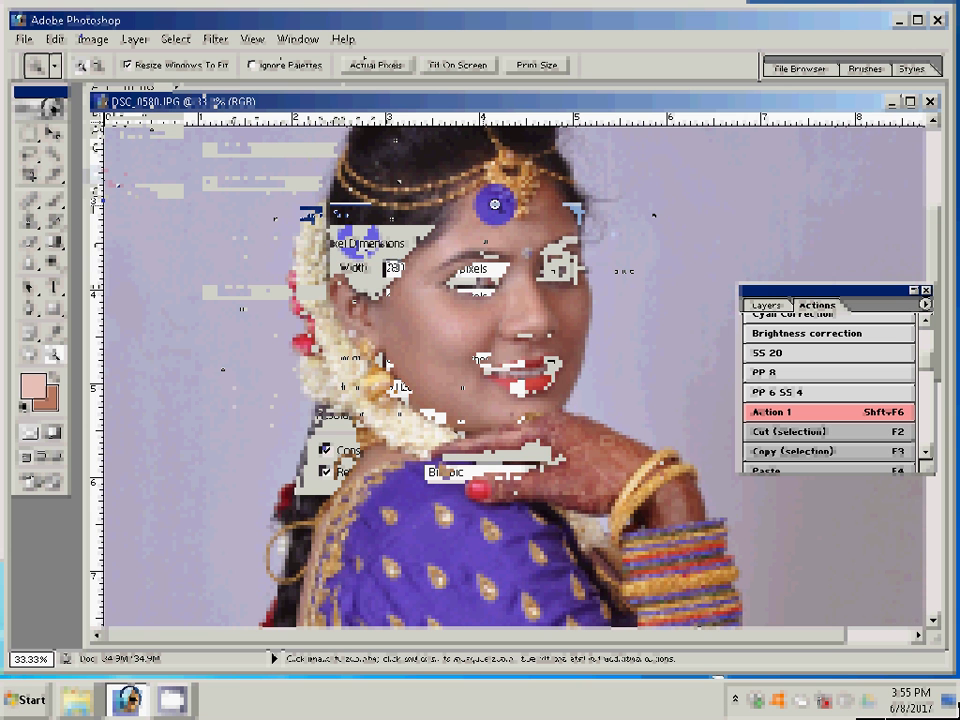
left_click(655, 213)
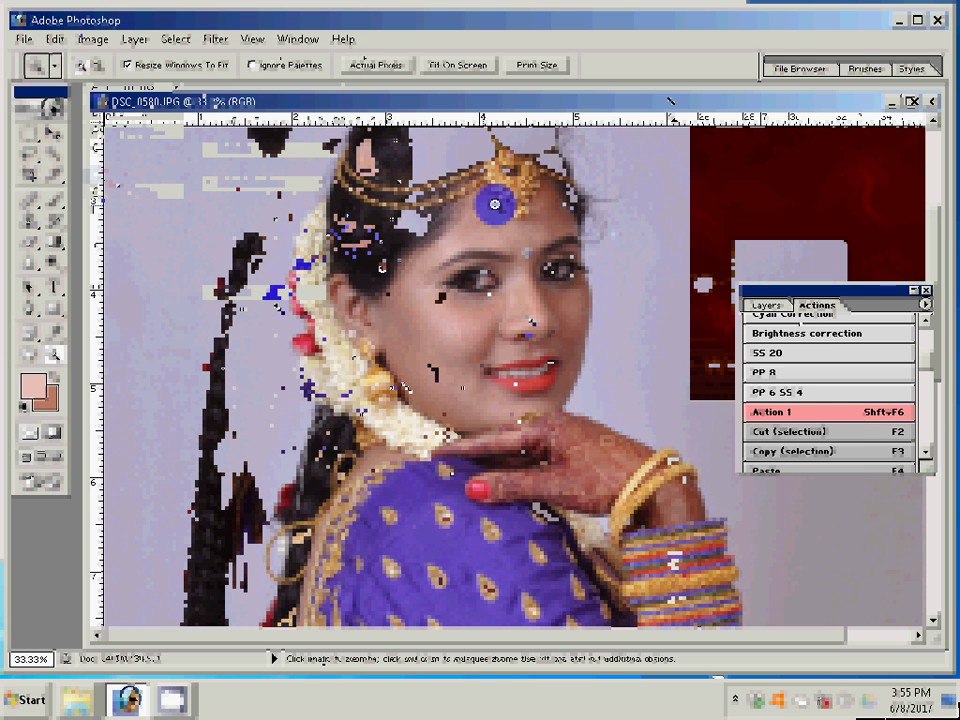
left_click(766, 305)
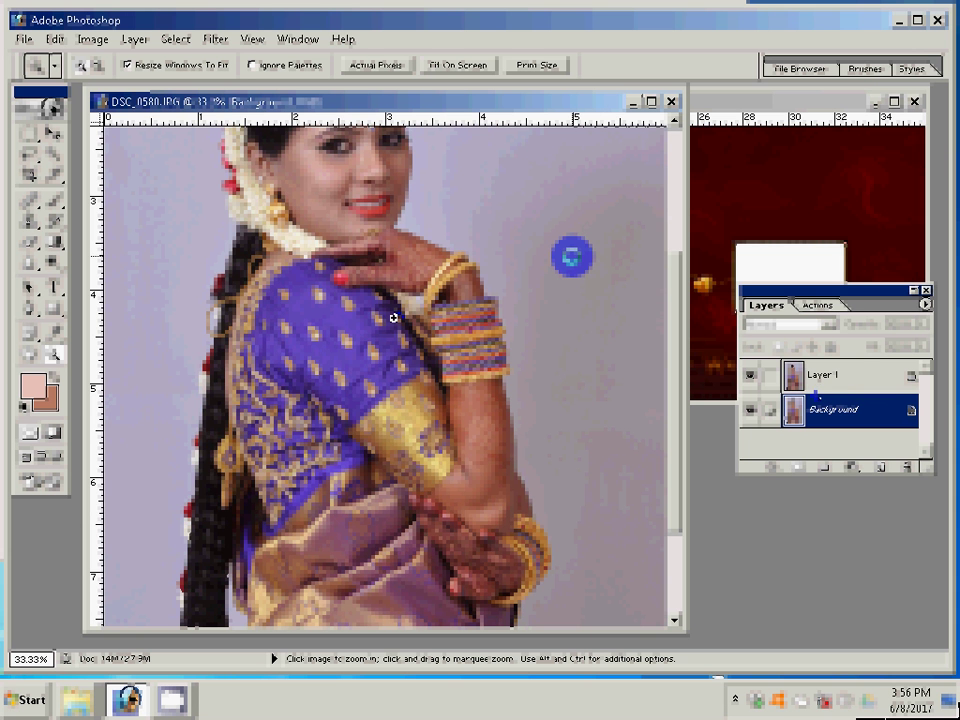
Zoom the portrait to 100%, select Layer 1, and erase a bit of the bride's hair.
left_click(216, 39)
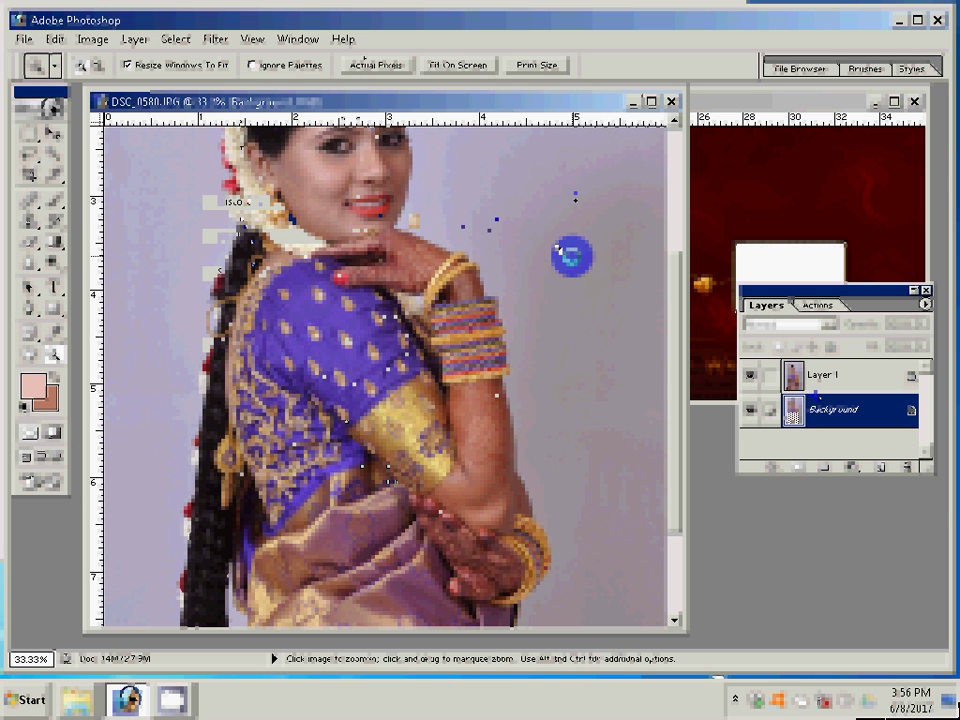
left_click(557, 246)
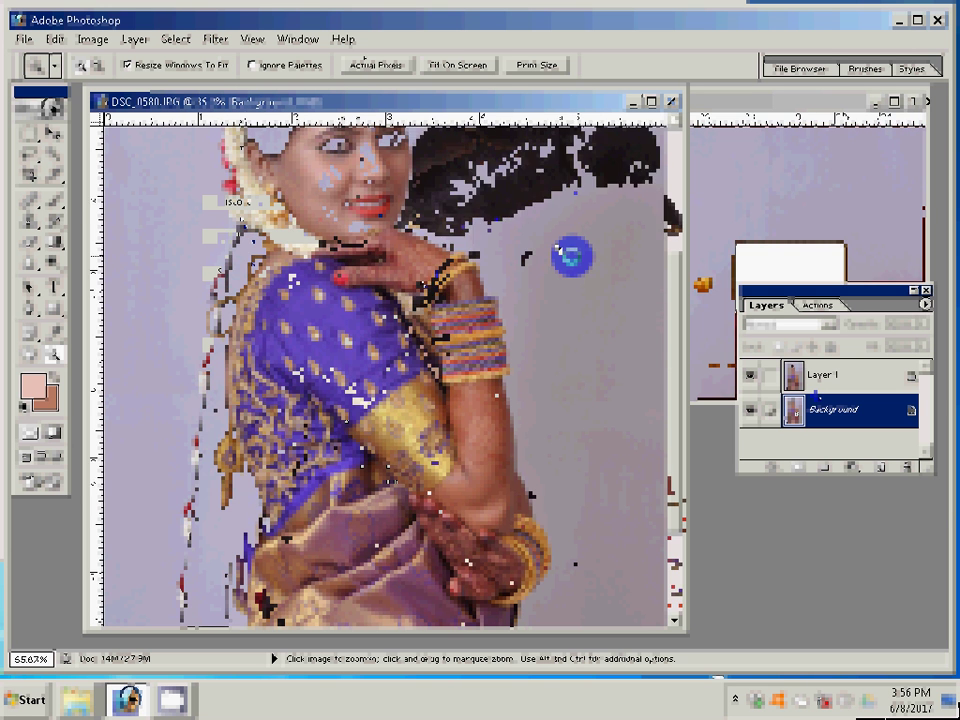
left_click(571, 256)
left_click(571, 256)
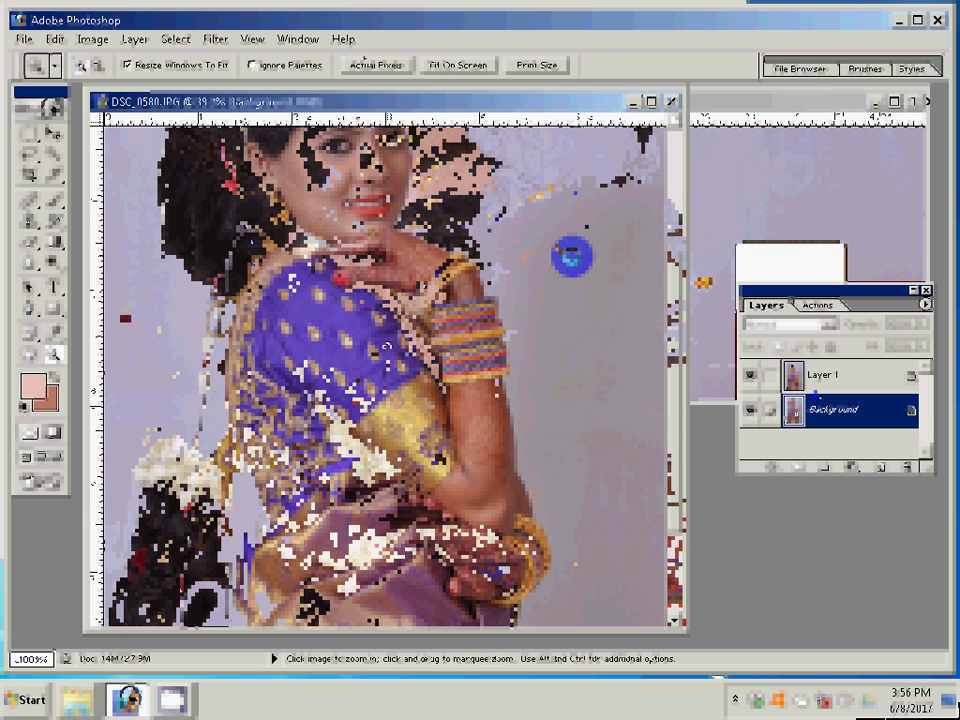
left_click(811, 376)
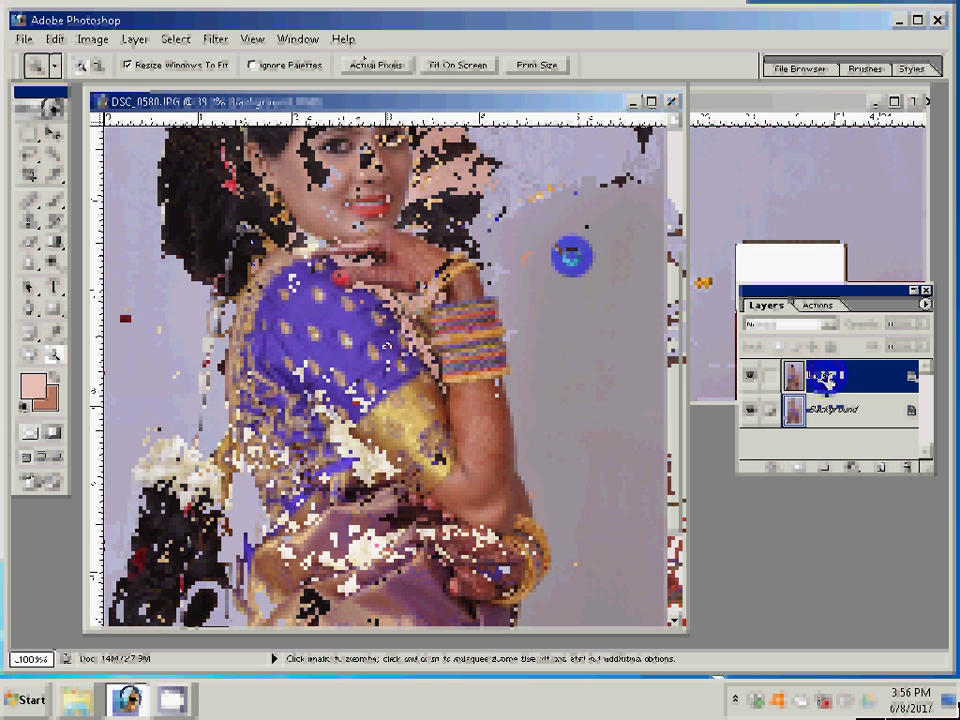
key("e")
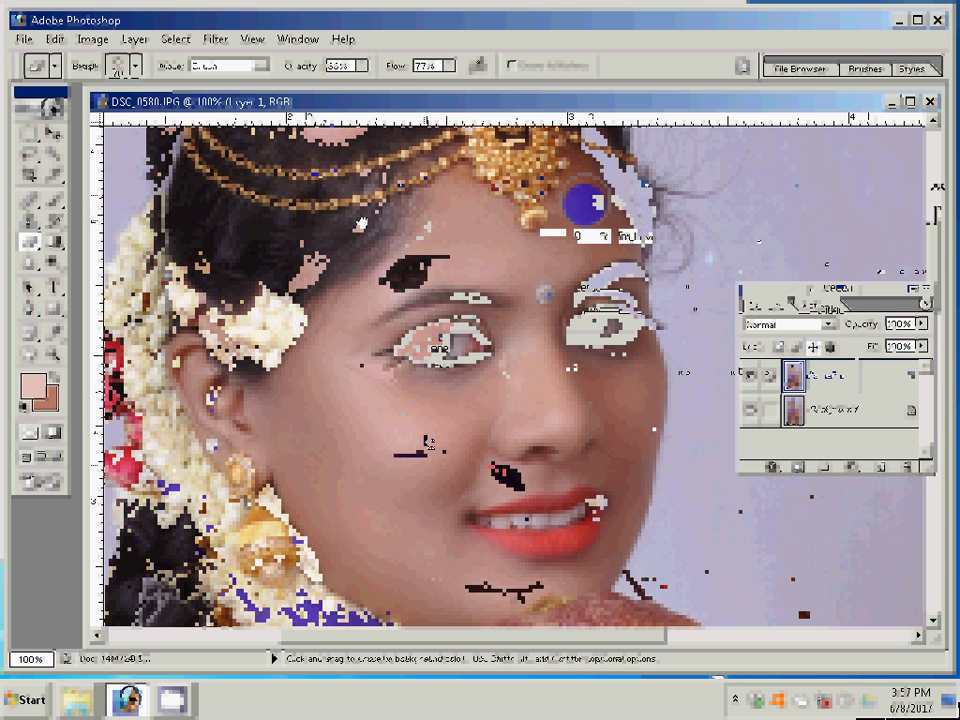
left_click(355, 230)
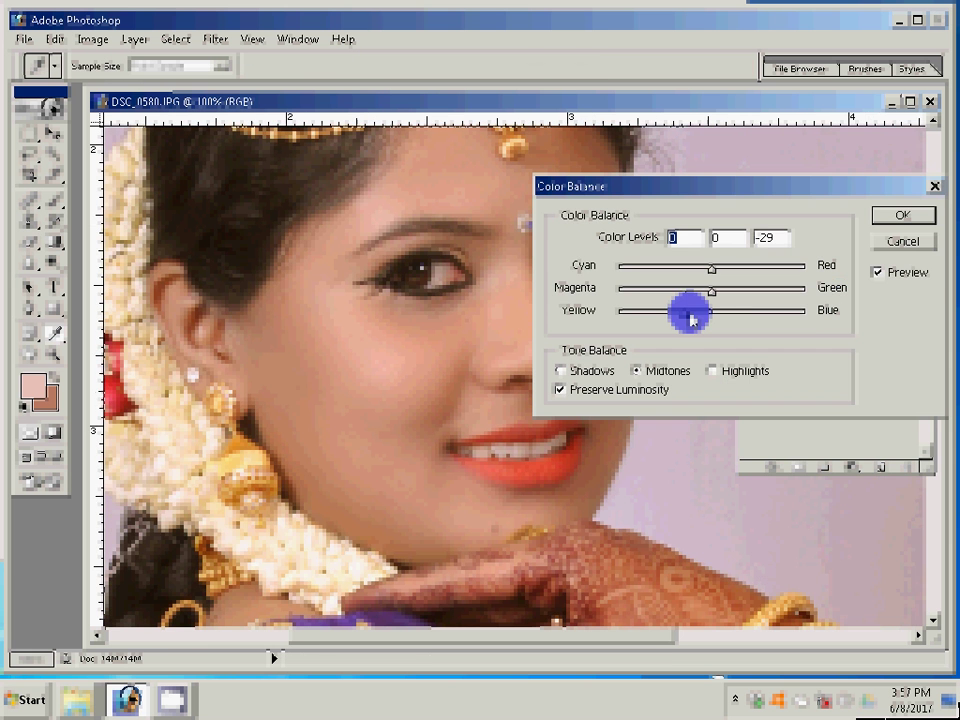
Set the midtone Yellow–Blue colour balance to -29 and apply it.
left_click(689, 314)
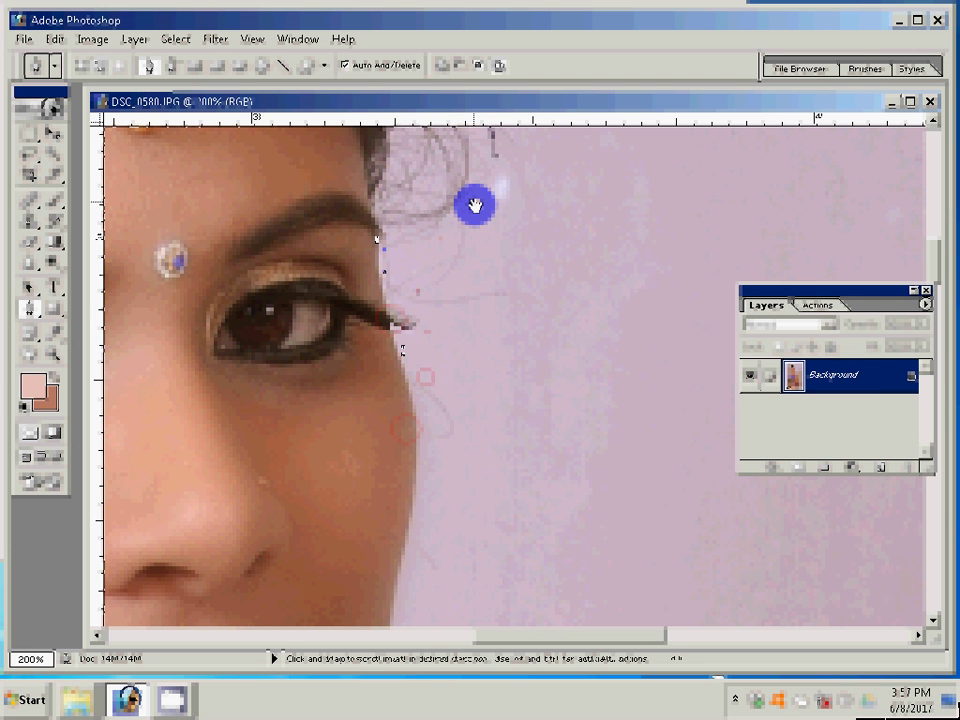
Place the first Pen anchor point at the face's outer edge beside the eye.
left_click(402, 348)
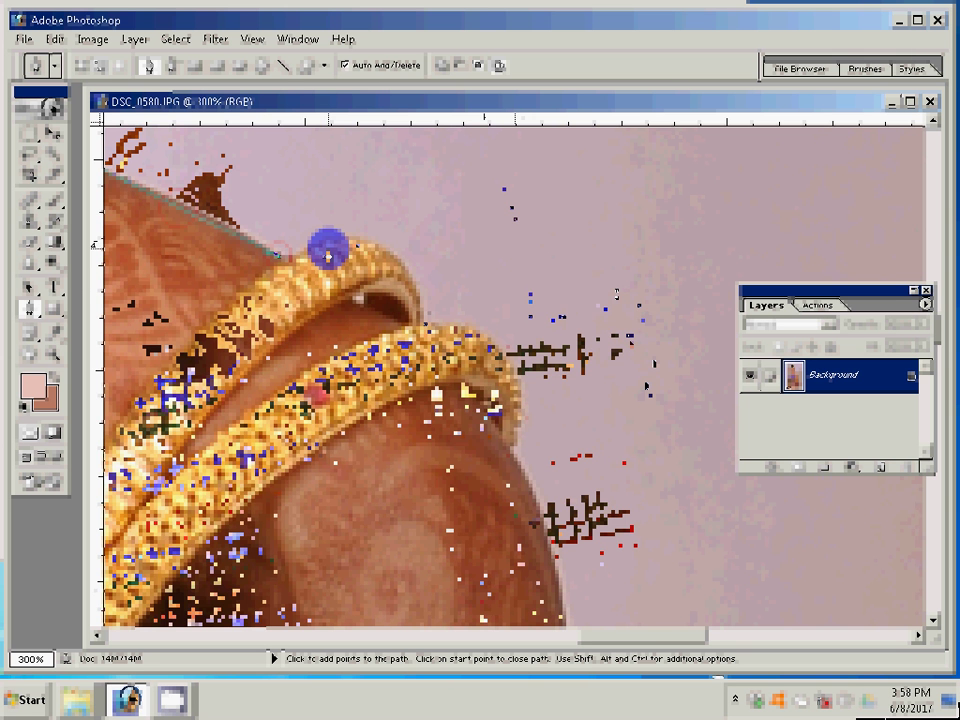
scroll(616, 293, "down", 5)
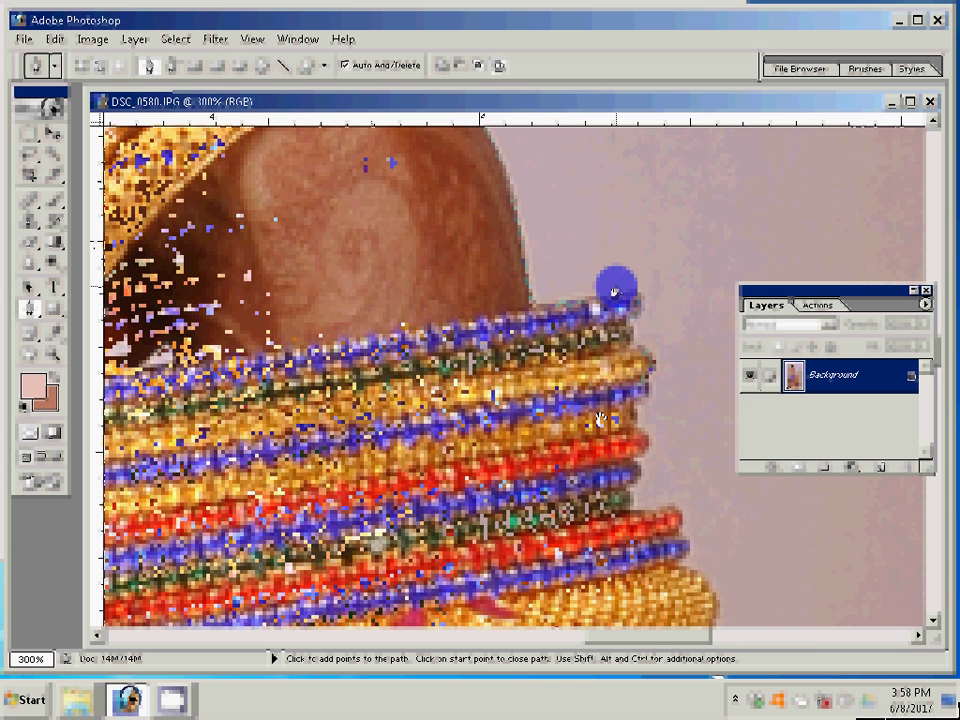
Add Pen anchors along the bangles, red beads, hair edge, earring and bead chain.
left_click_drag(600, 418, 364, 218)
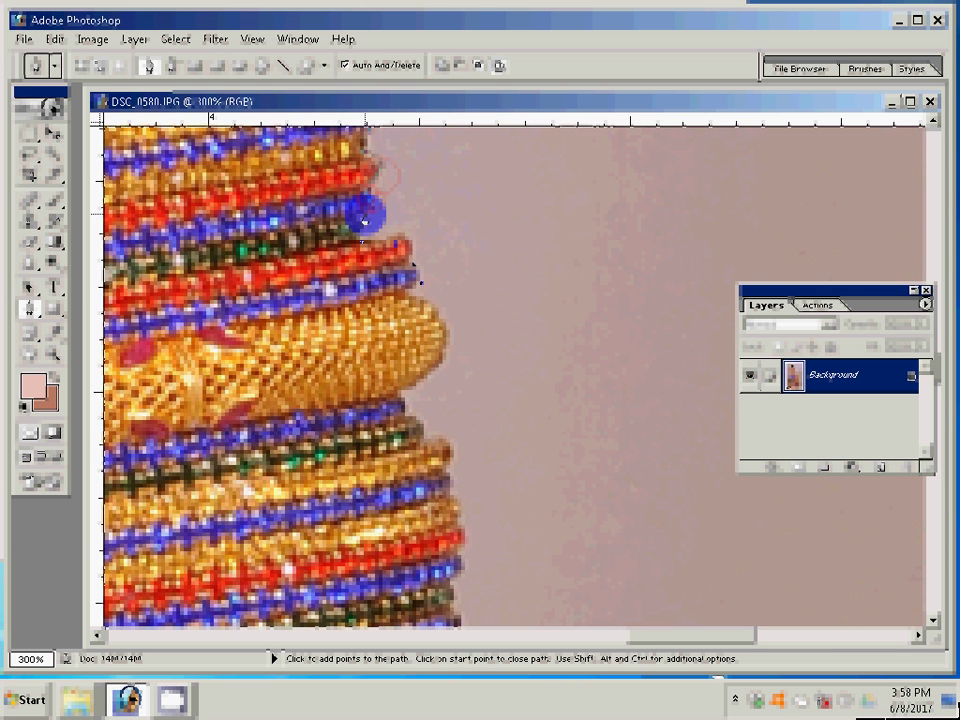
left_click(401, 391)
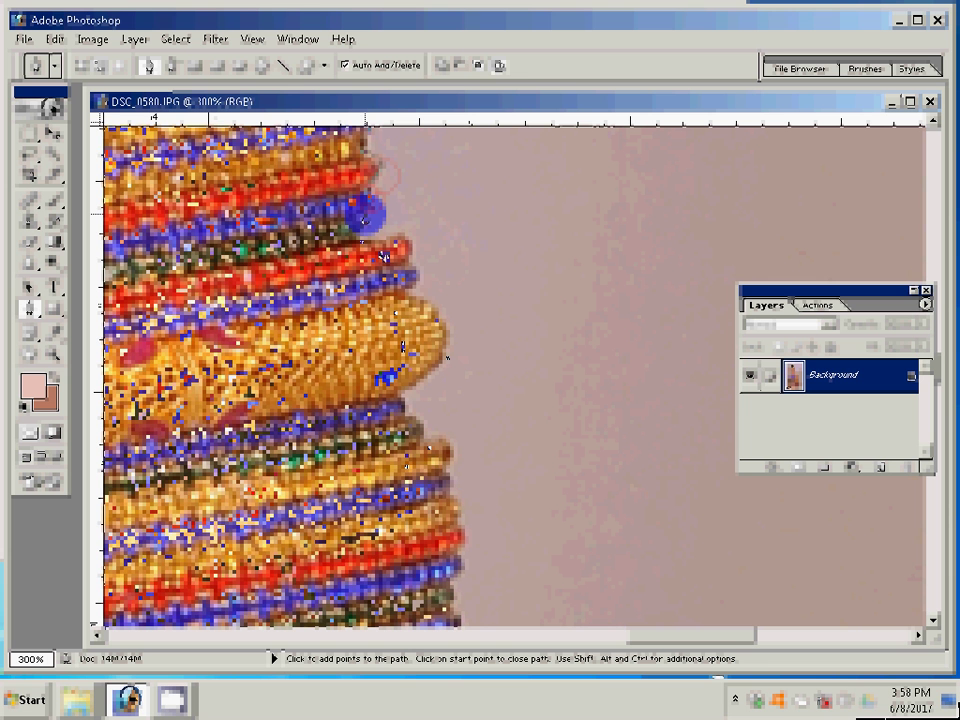
left_click(405, 553)
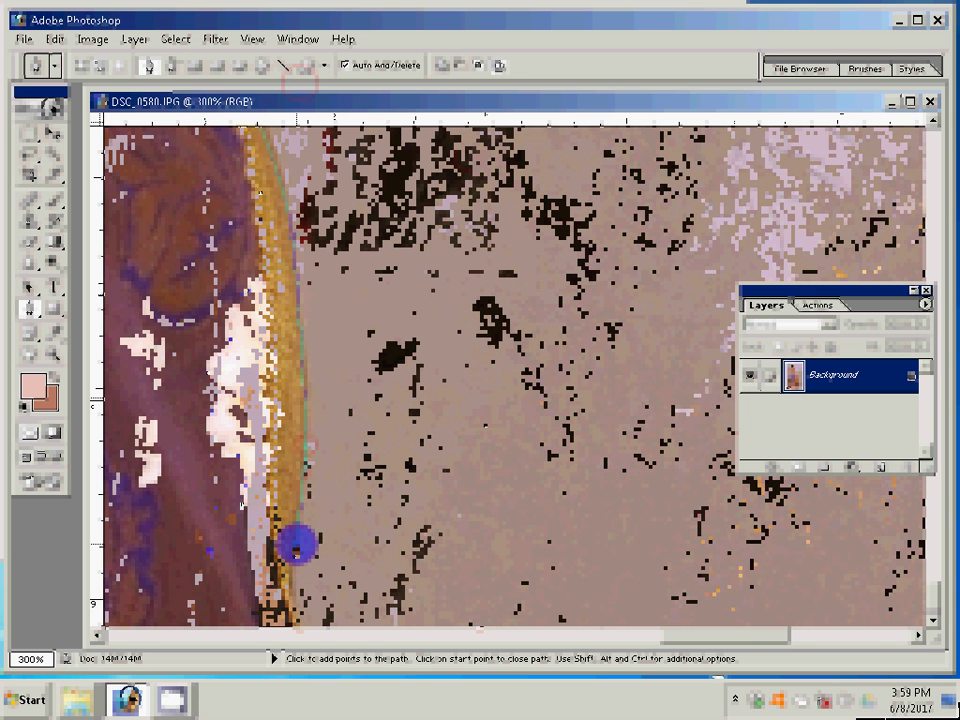
scroll(297, 545, "left", 10)
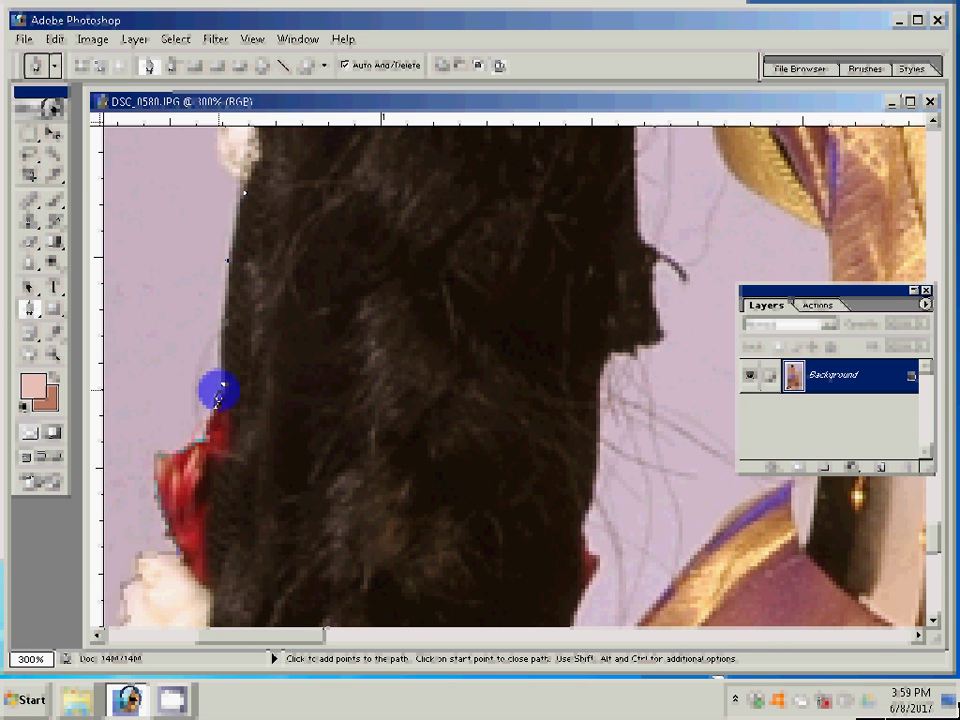
left_click(226, 505)
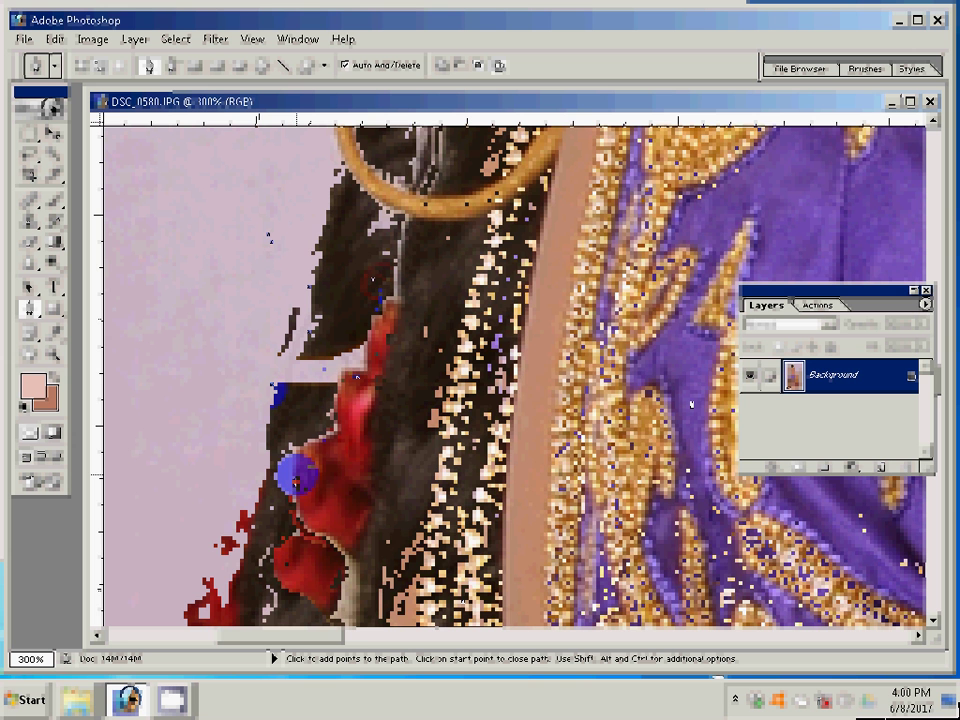
scroll(296, 482, "right", 3)
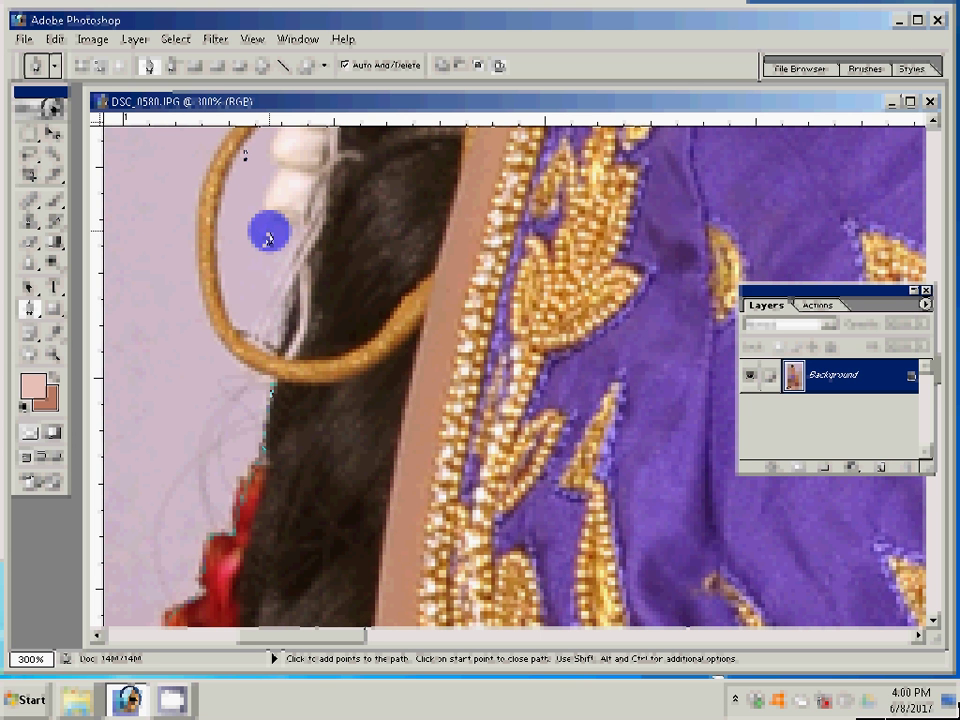
left_click(189, 292)
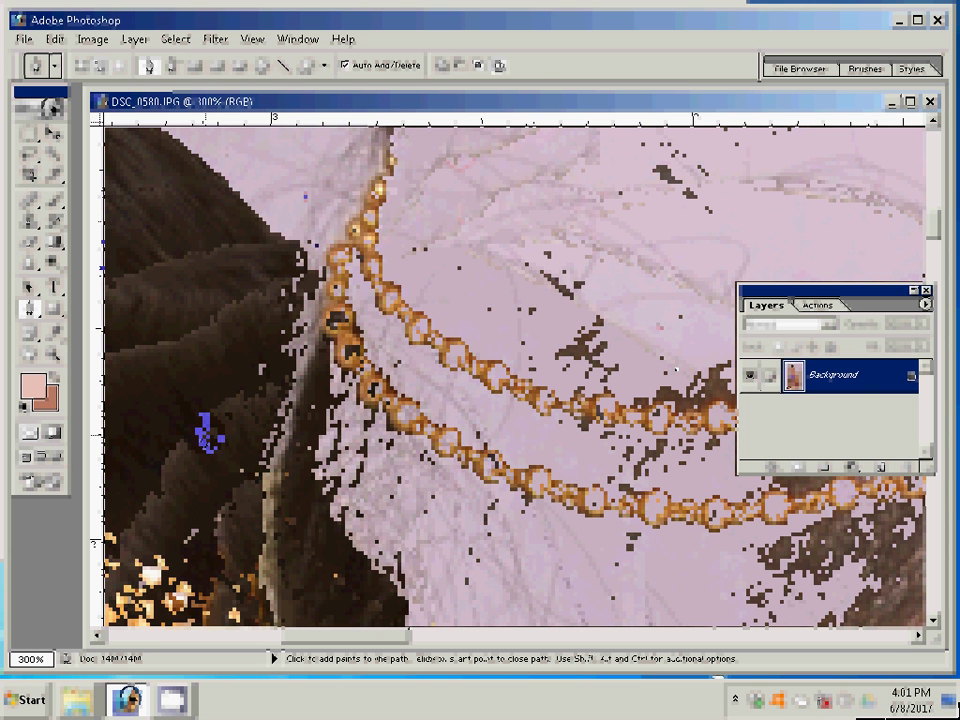
left_click(335, 317)
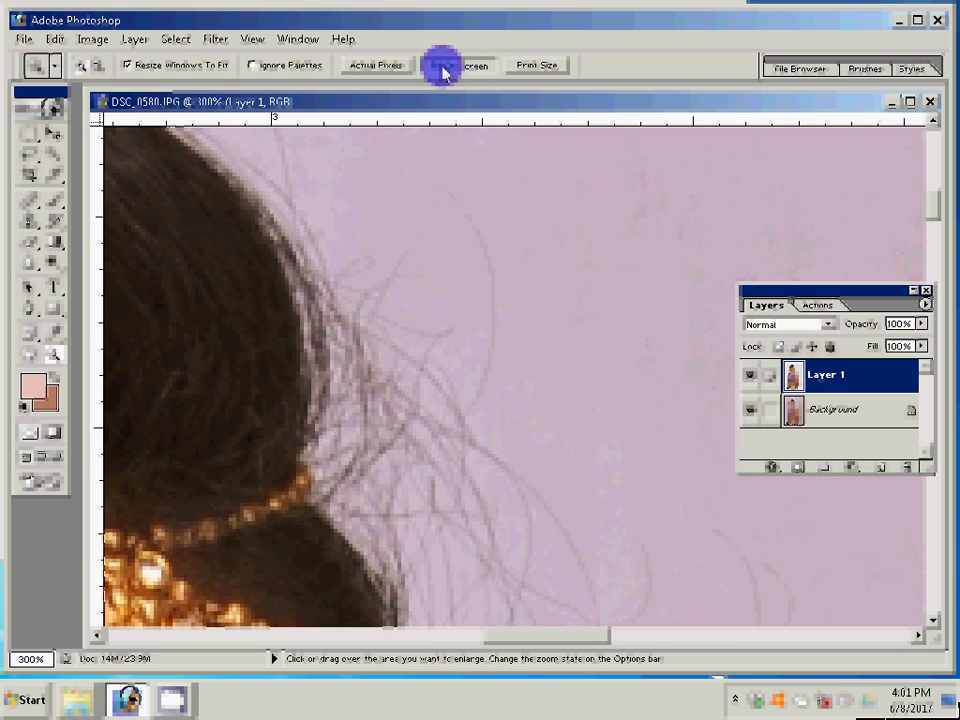
Fit the image on screen, select Layer 1 below its copy, and open Levels.
left_click(443, 68)
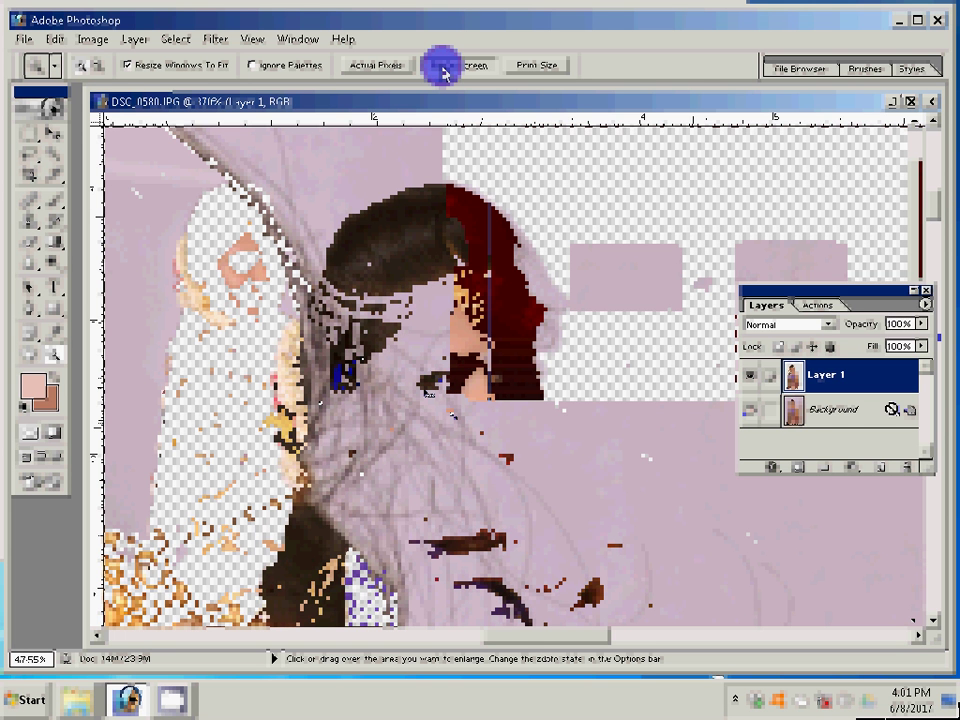
left_click(848, 410)
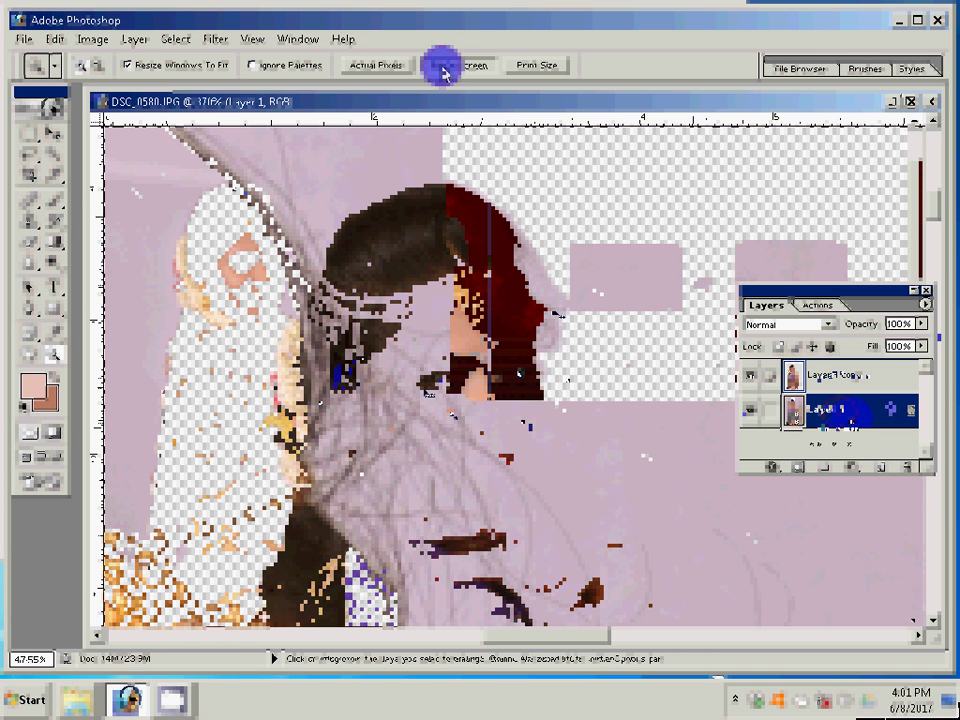
key("ctrl+l")
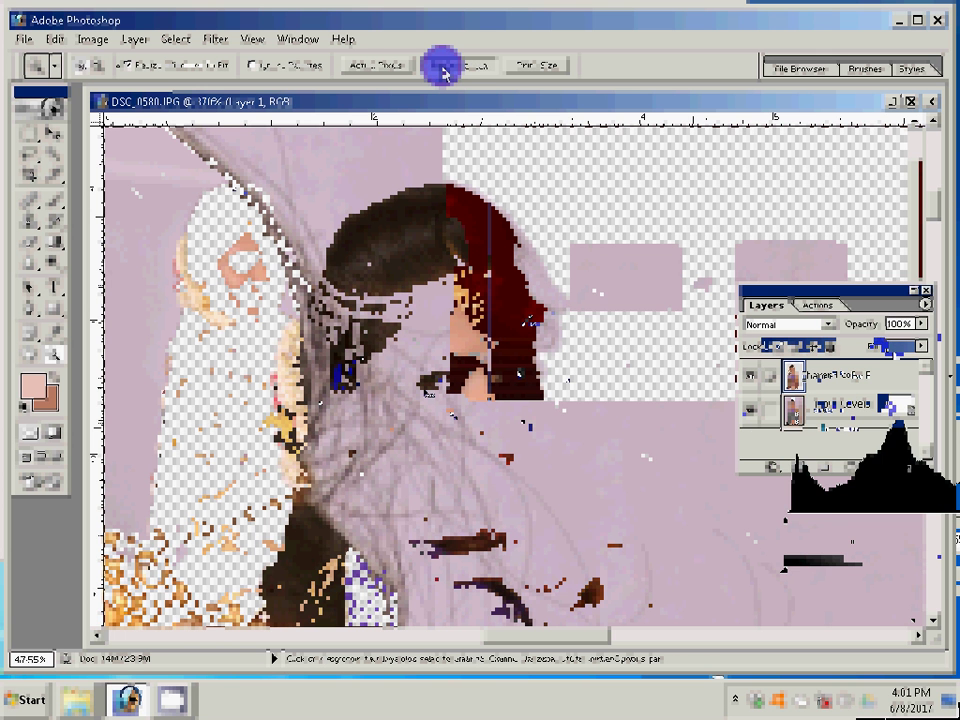
left_click(692, 302)
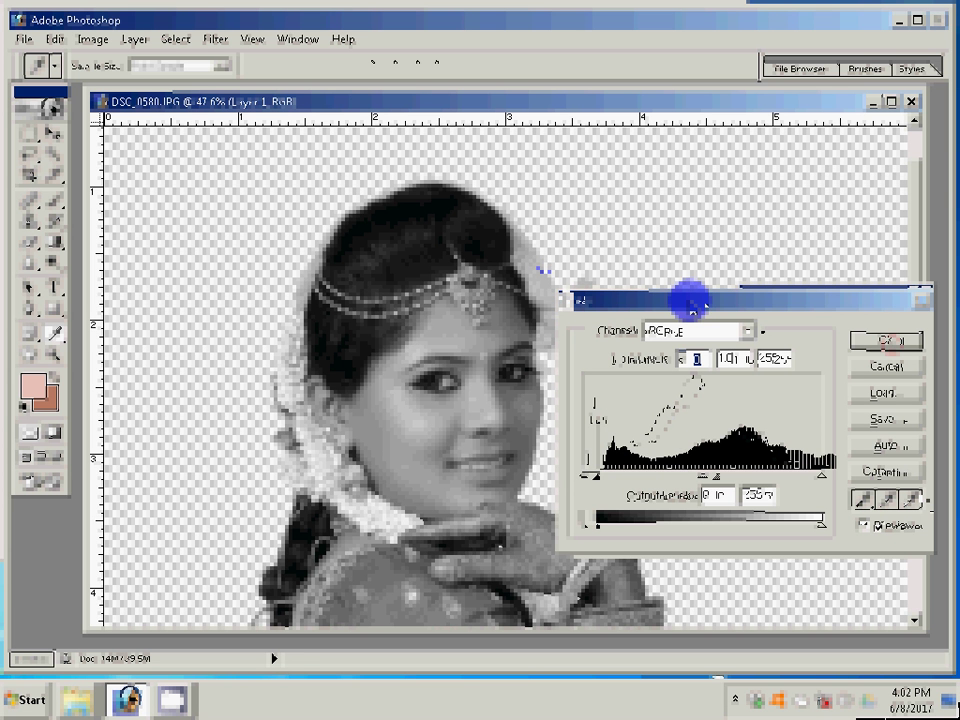
key("Up")
key("Up")
key("Up")
key("Up")
key("Up")
key("Up")
key("Up")
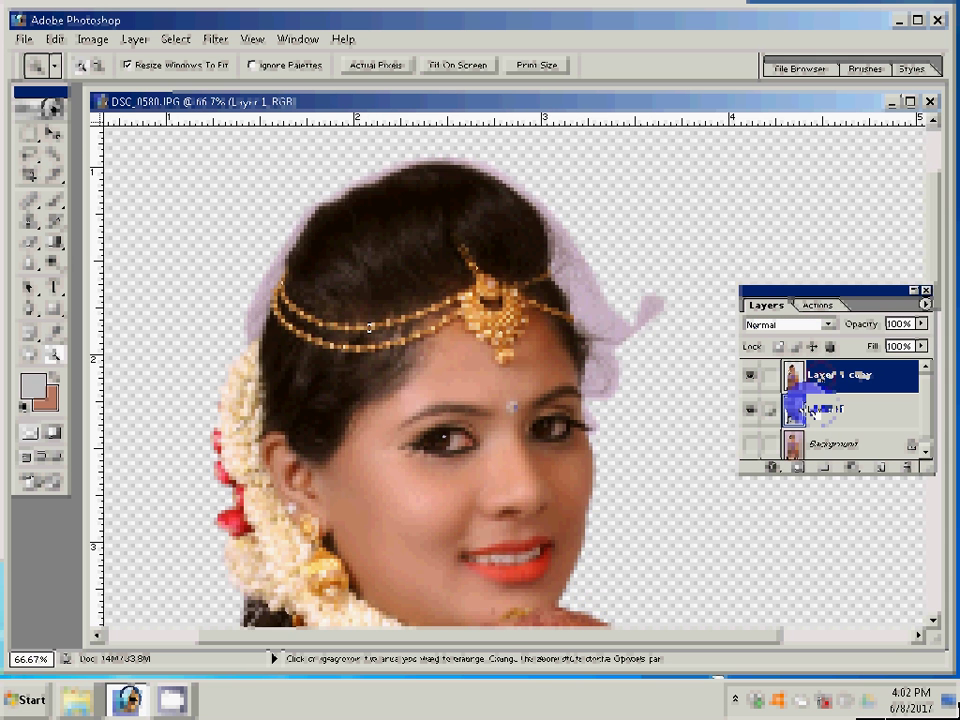
Apply the slightly raised black input level to Layer 1.
left_click(460, 389)
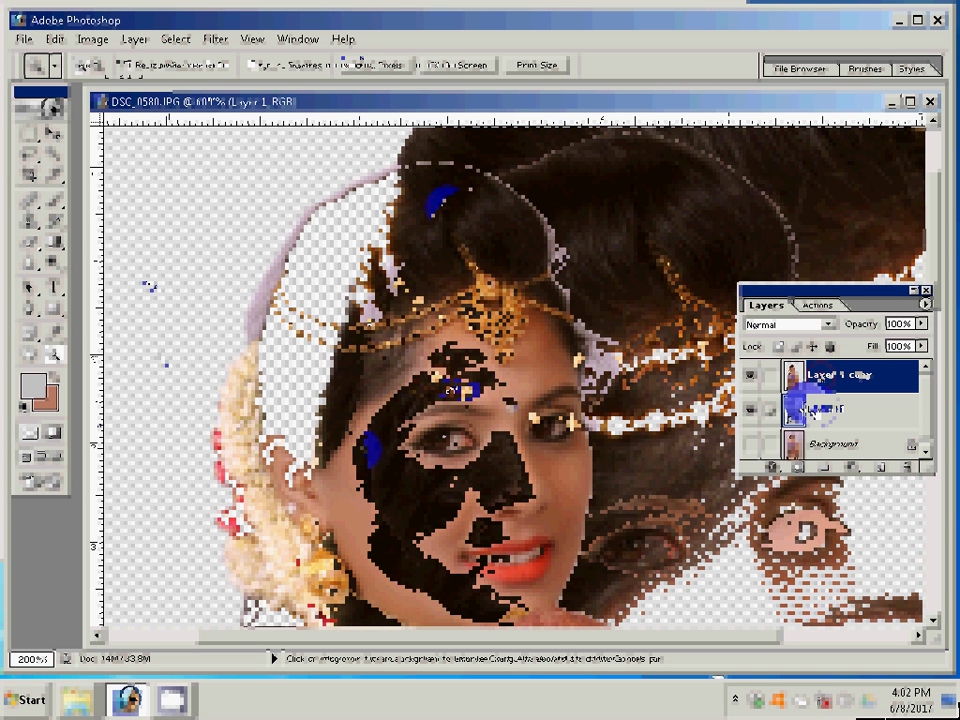
Erase leftover background around the bride's hair, then Save As DSC_0580 layered PSD.
mouse_move(288, 378)
left_mouse_down()
mouse_move(310, 396)
mouse_move(350, 218)
left_mouse_up()
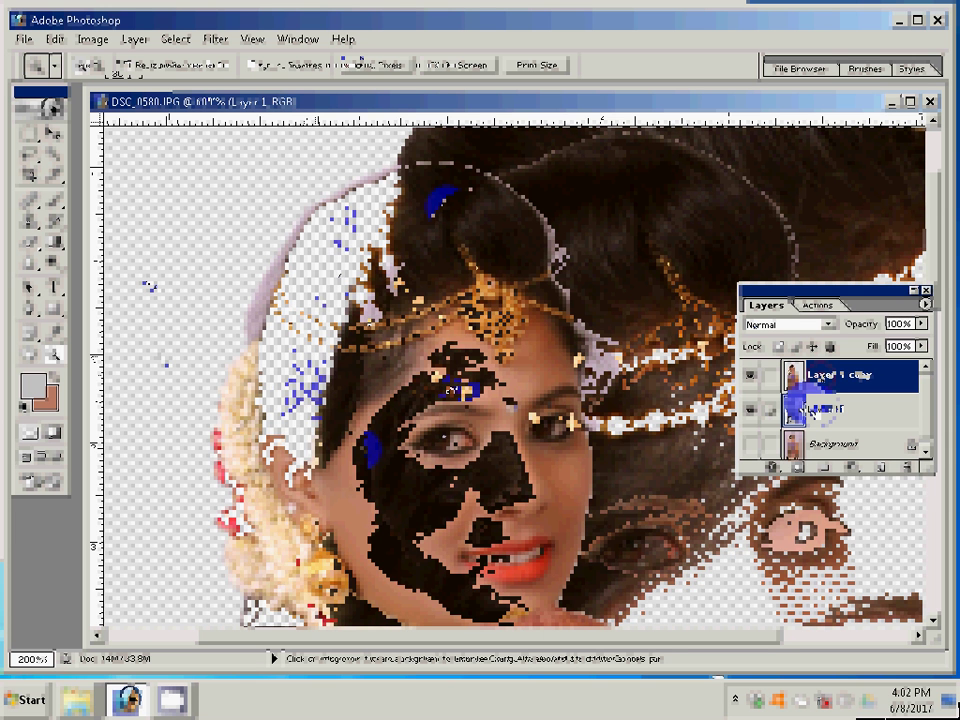
left_click_drag(240, 400, 553, 545)
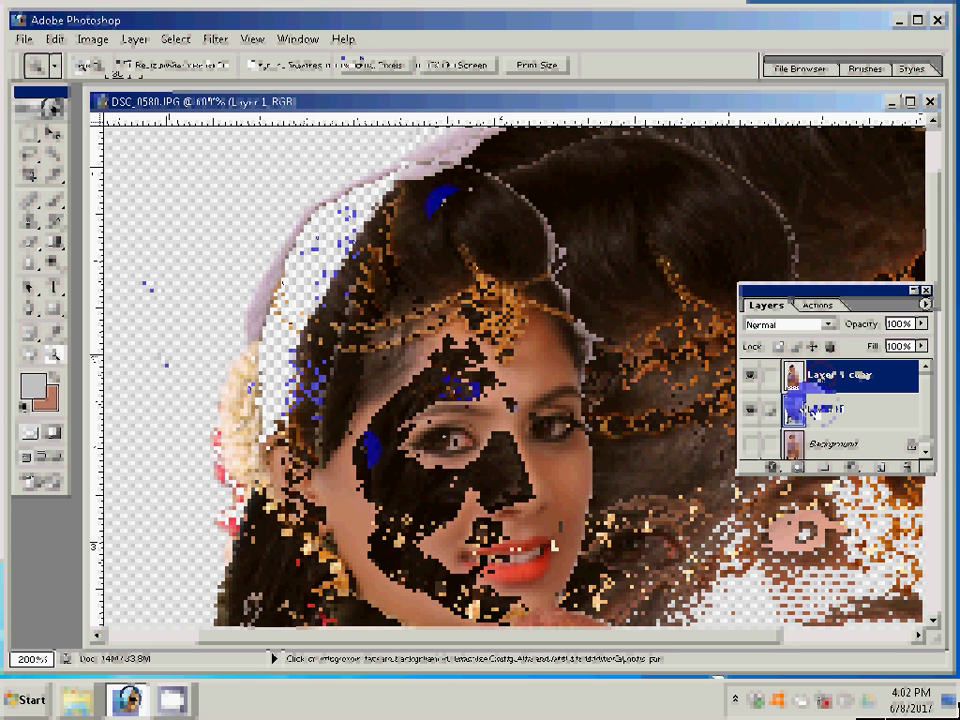
left_click_drag(236, 233, 286, 150)
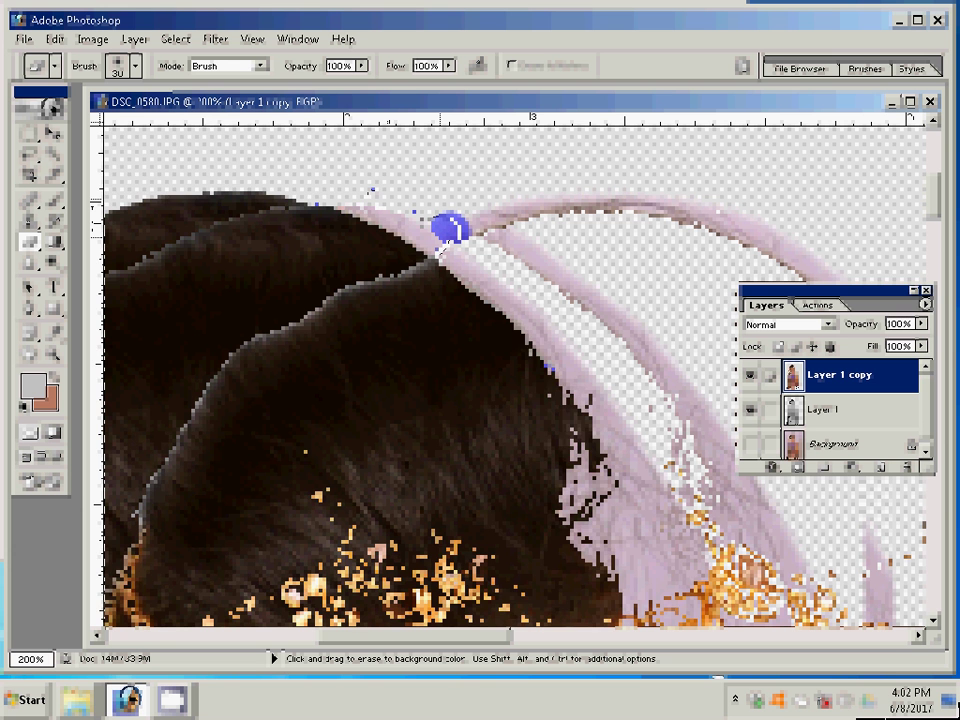
left_click_drag(450, 228, 484, 367)
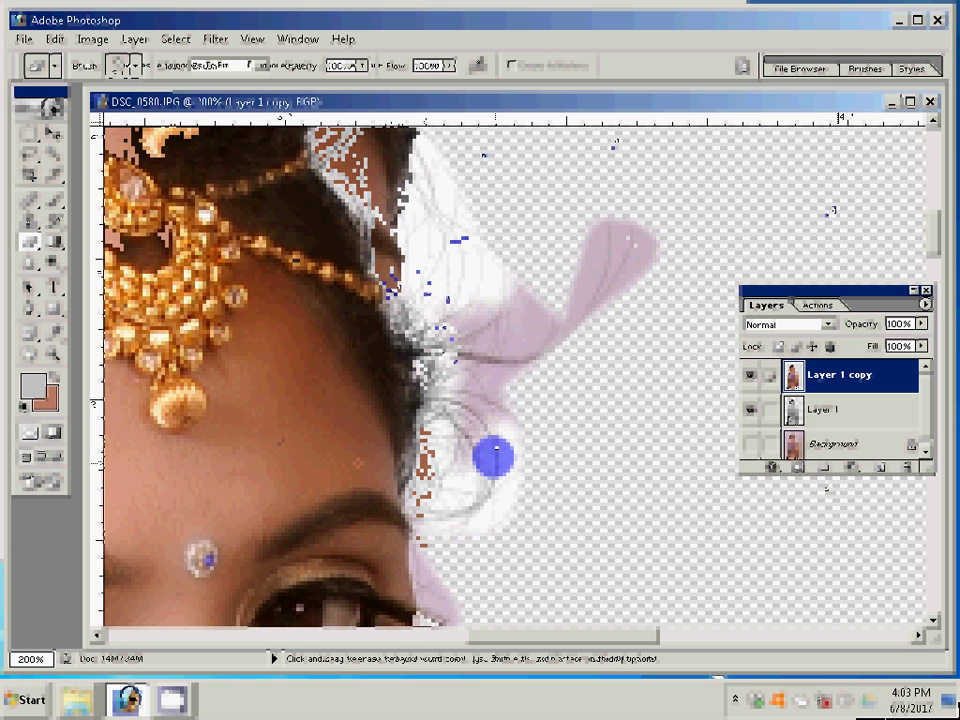
left_click(638, 433)
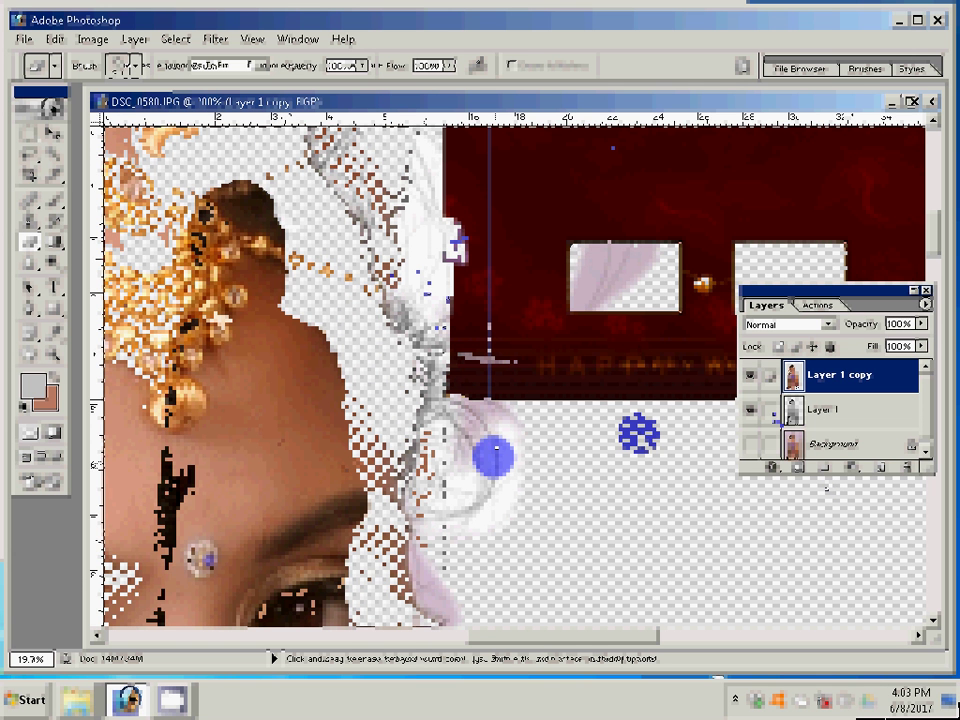
left_click(22, 39)
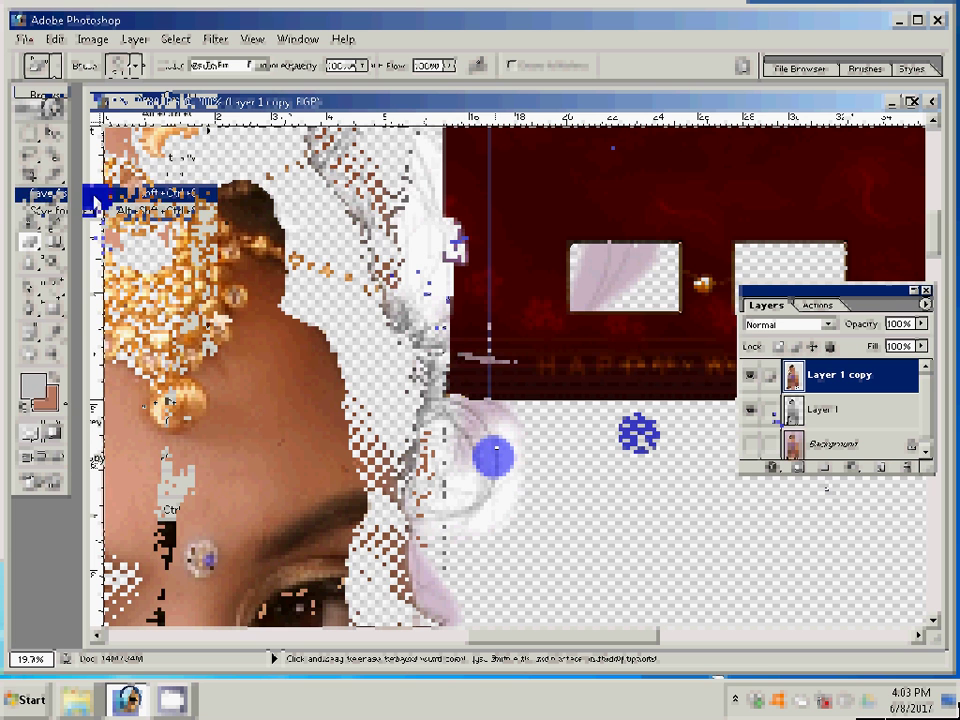
left_click(93, 198)
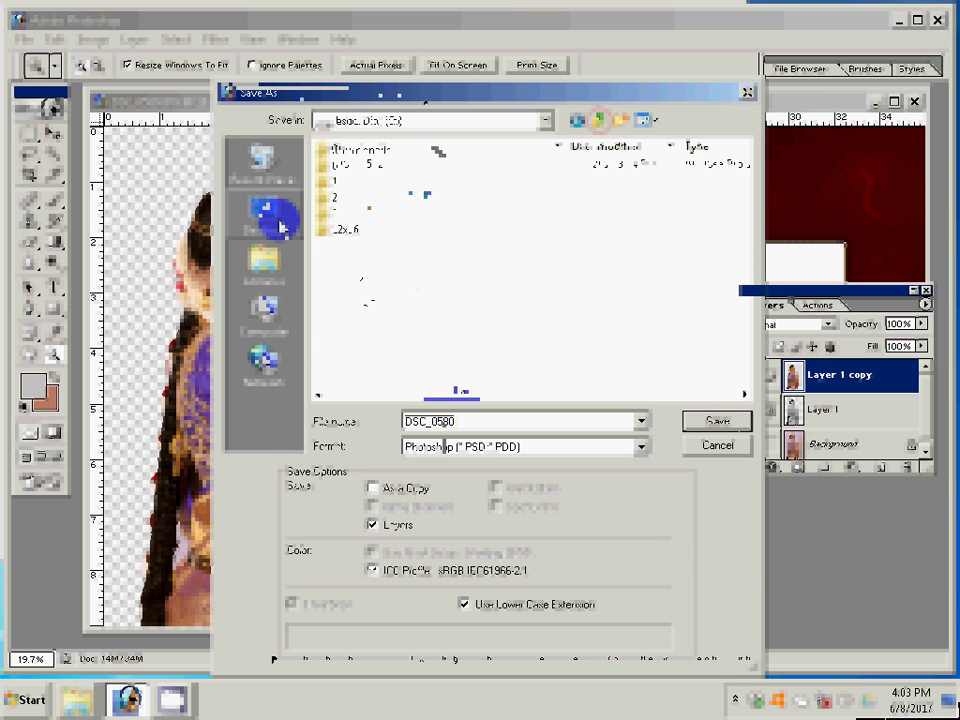
Save the bride cutout as DSC_0580.psd and drag it onto the left of 000.psd.
key("Return")
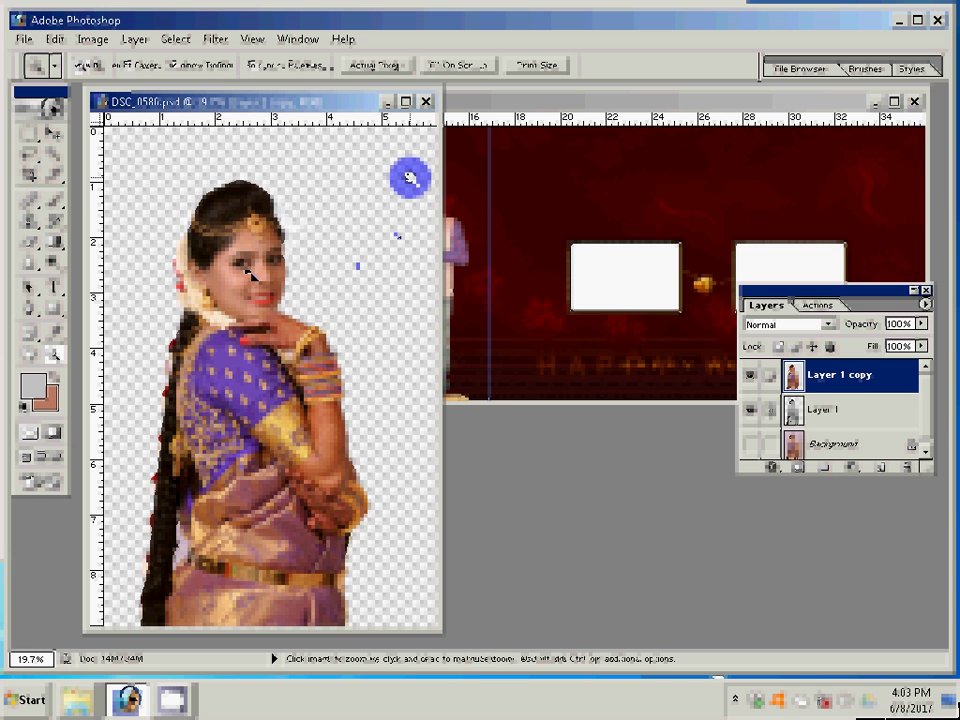
mouse_move(252, 275)
left_mouse_down()
mouse_move(546, 160)
mouse_move(203, 190)
mouse_move(253, 157)
left_mouse_up()
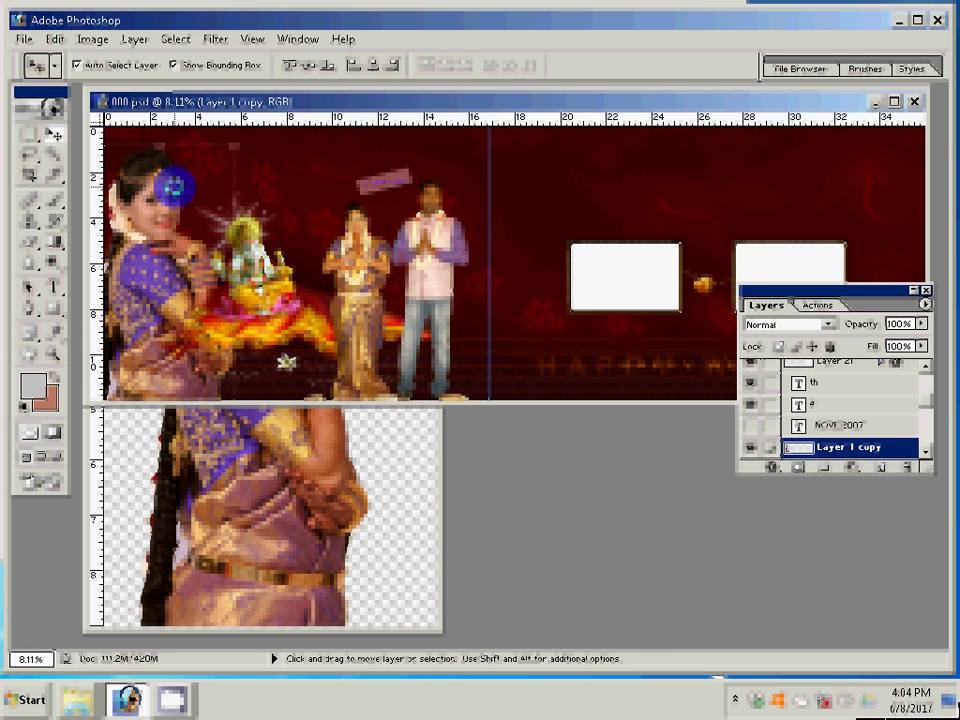
Zoom out, move Layer 1 copy up one level in the stack, and switch eraser type.
key("ctrl+minus")
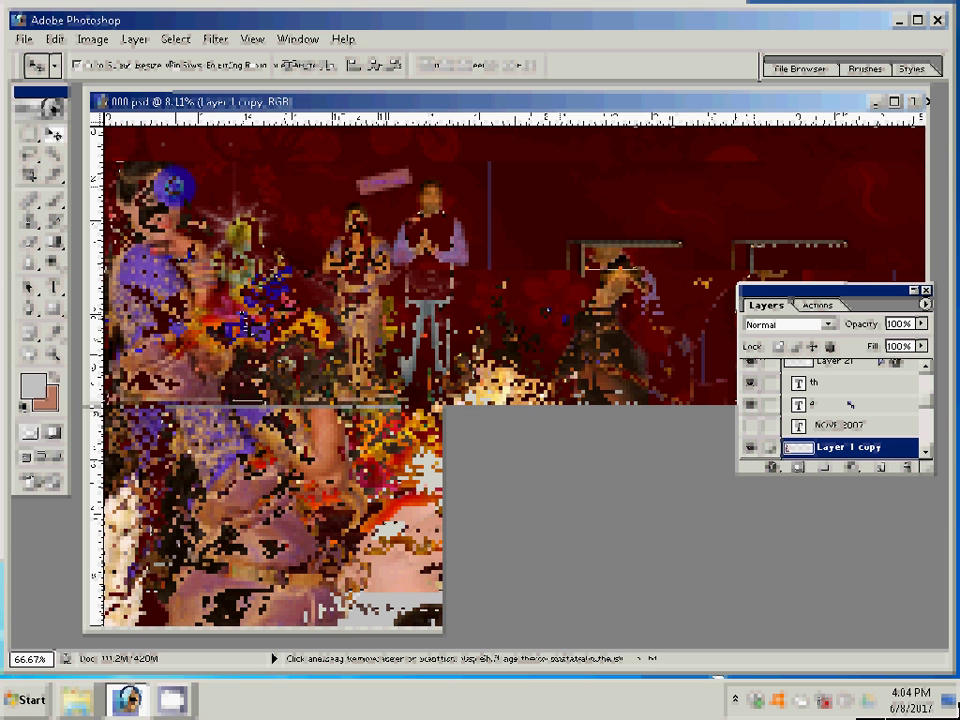
key("ctrl+bracketright")
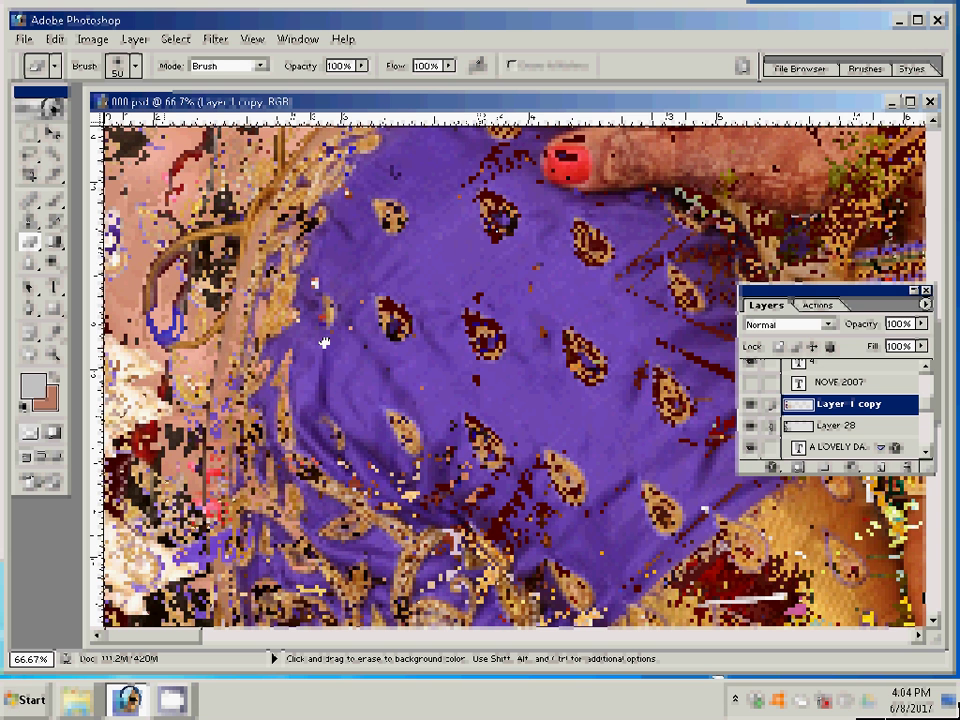
key("shift+e")
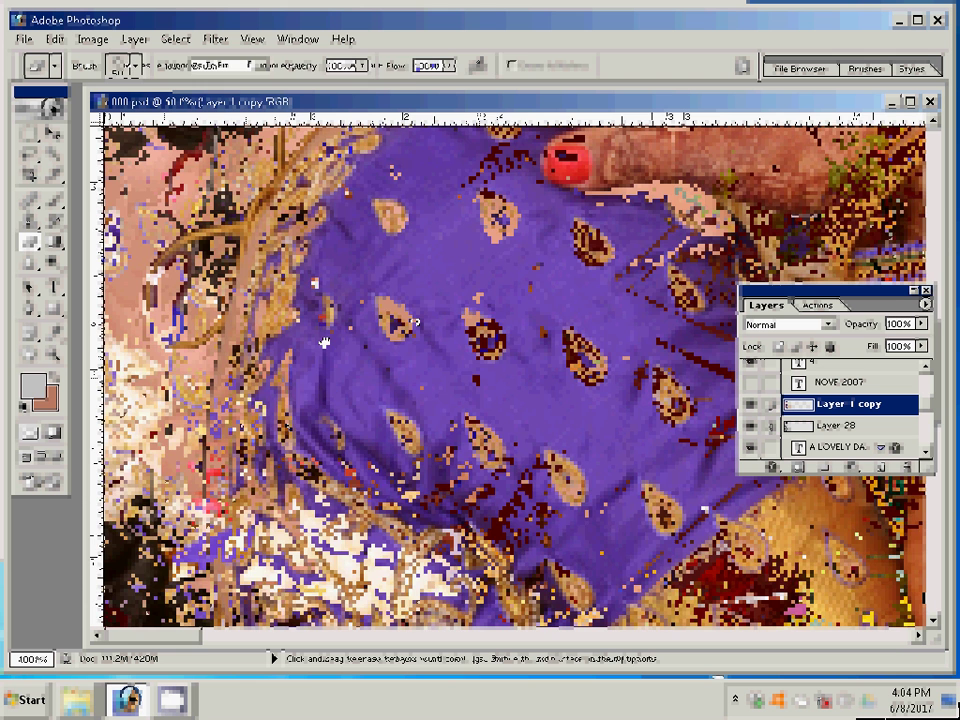
Inspect the bride's face at 100% zoom, then zoom out and select Layer 28.
key("z")
left_click(404, 72)
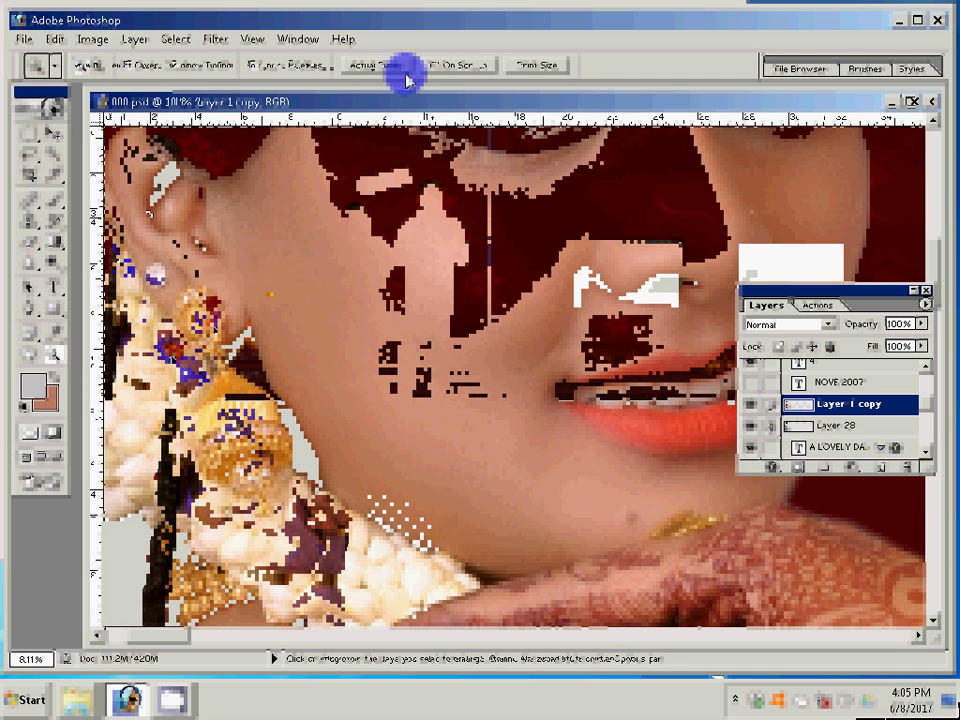
left_click(405, 72)
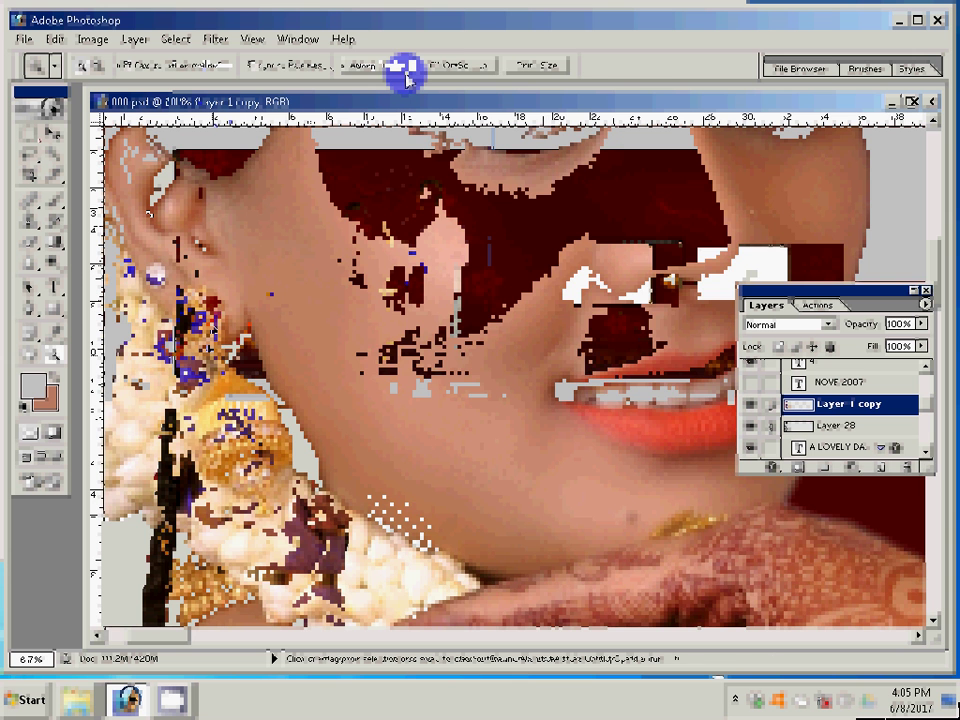
key("m")
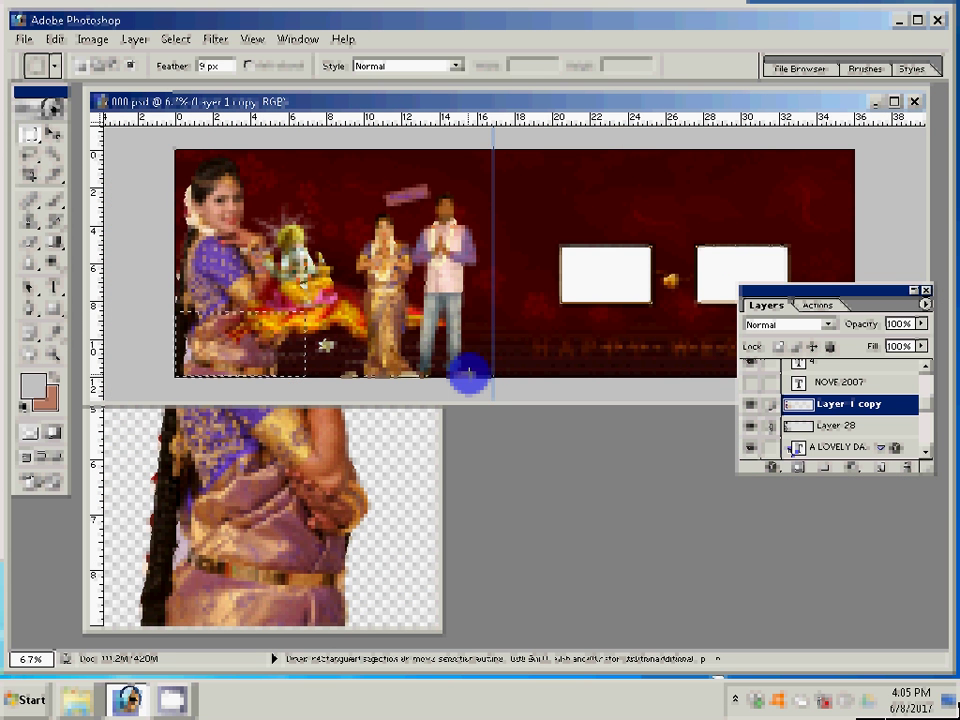
left_click(830, 425)
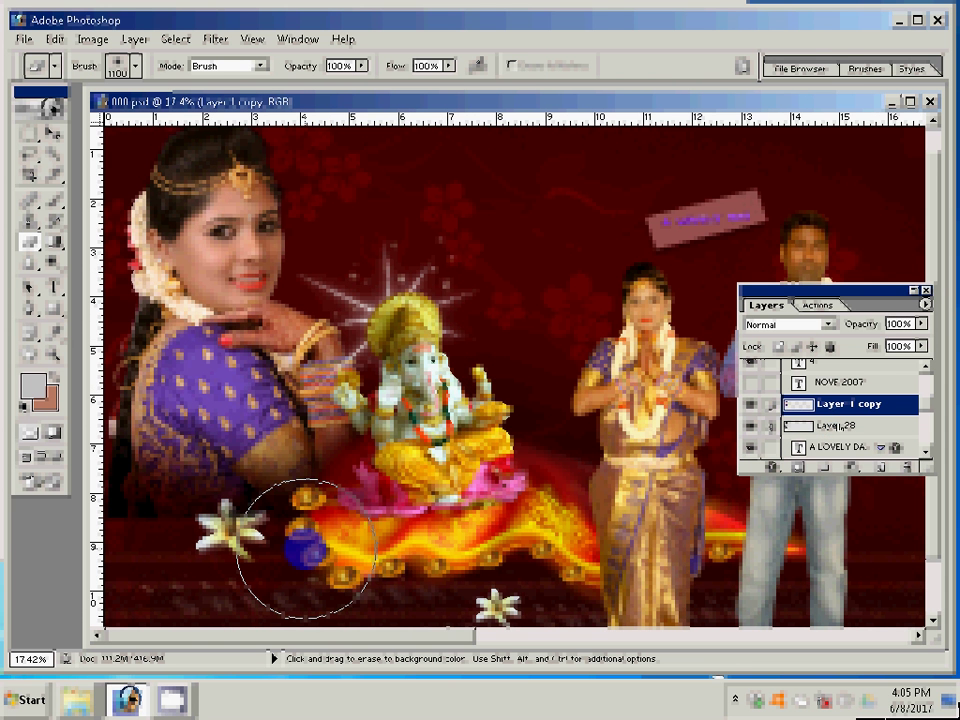
left_click(838, 425)
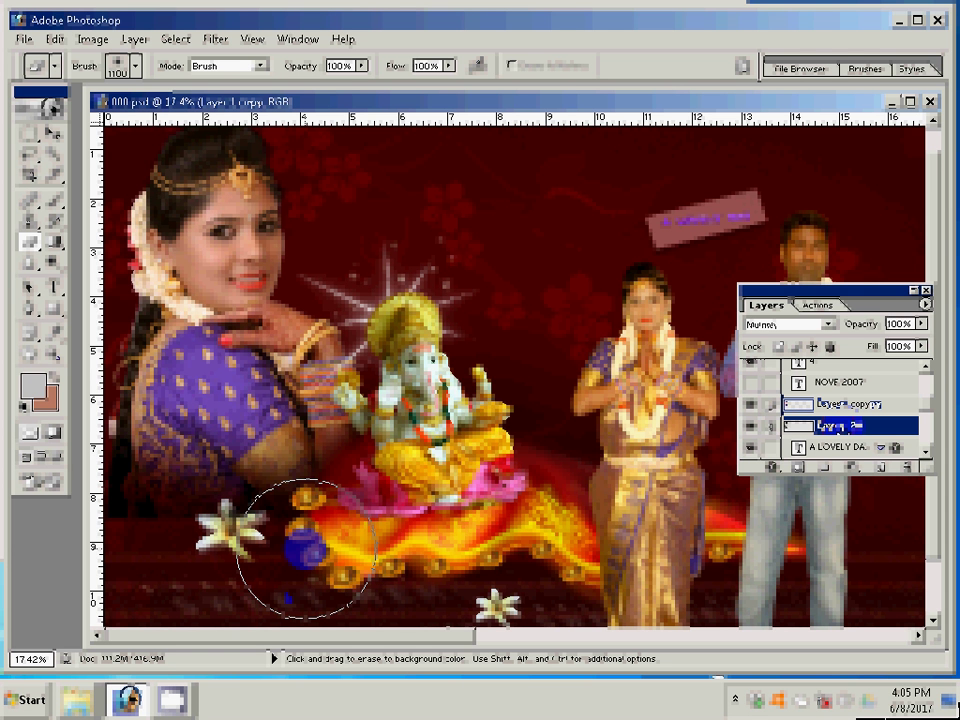
Erase around the bride, undo the accidental background erase, and zoom out on the spread.
key("shift+e")
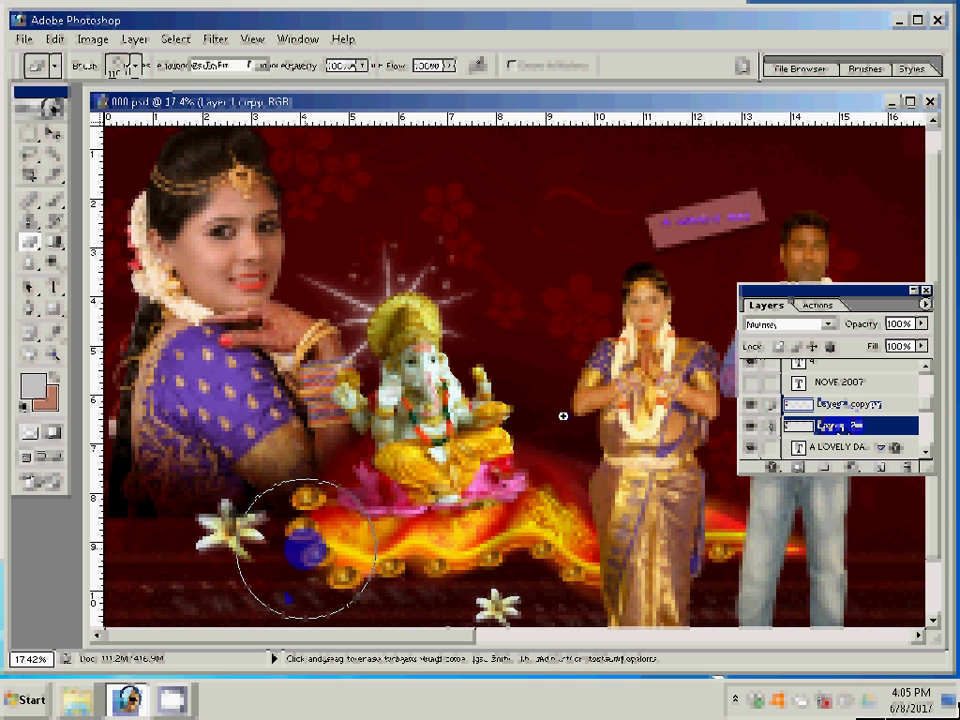
left_click(498, 408)
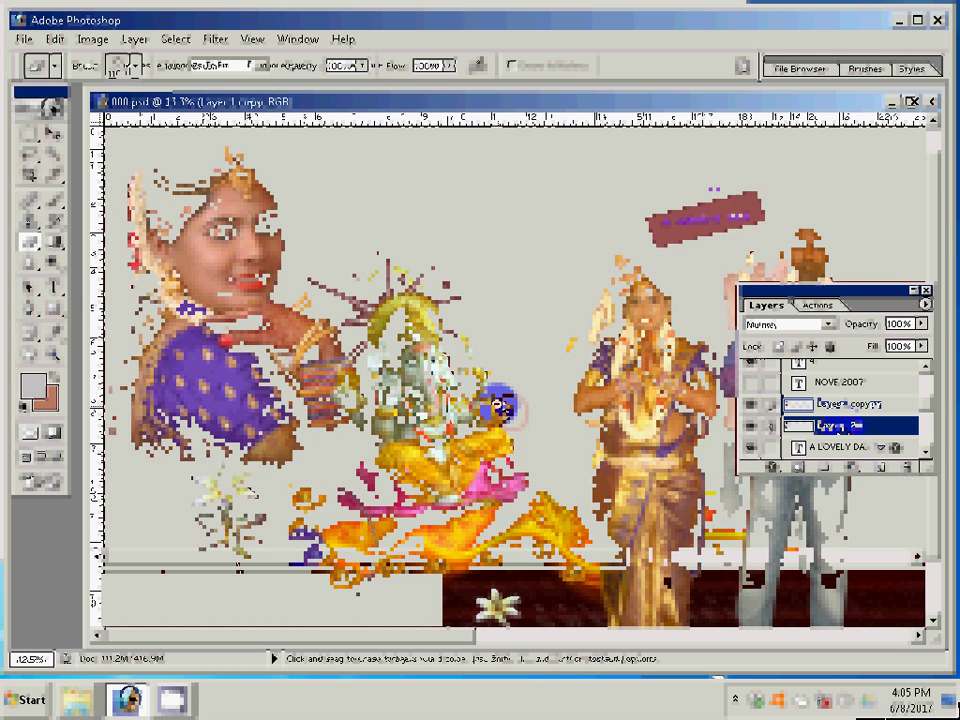
key("ctrl+alt+z")
key("ctrl+alt+z")
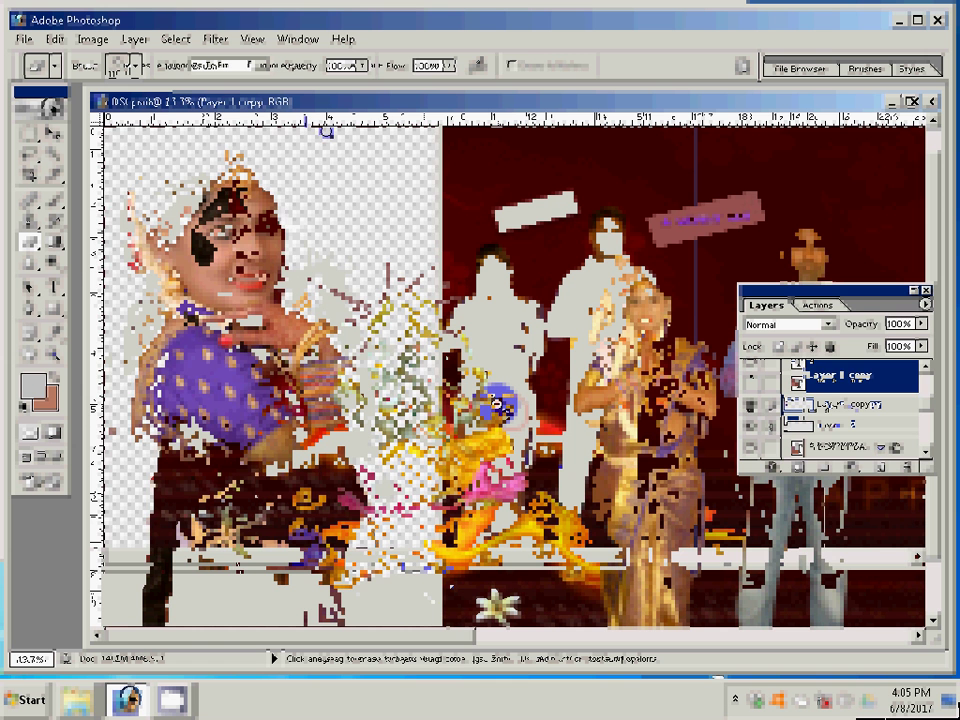
key("ctrl+alt+z")
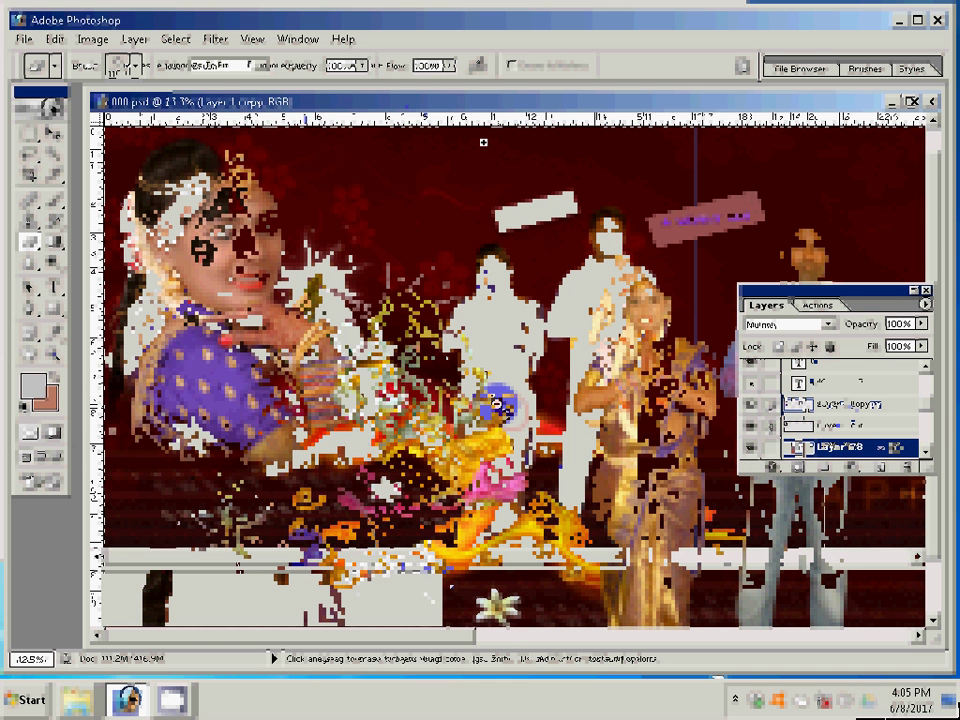
key("z")
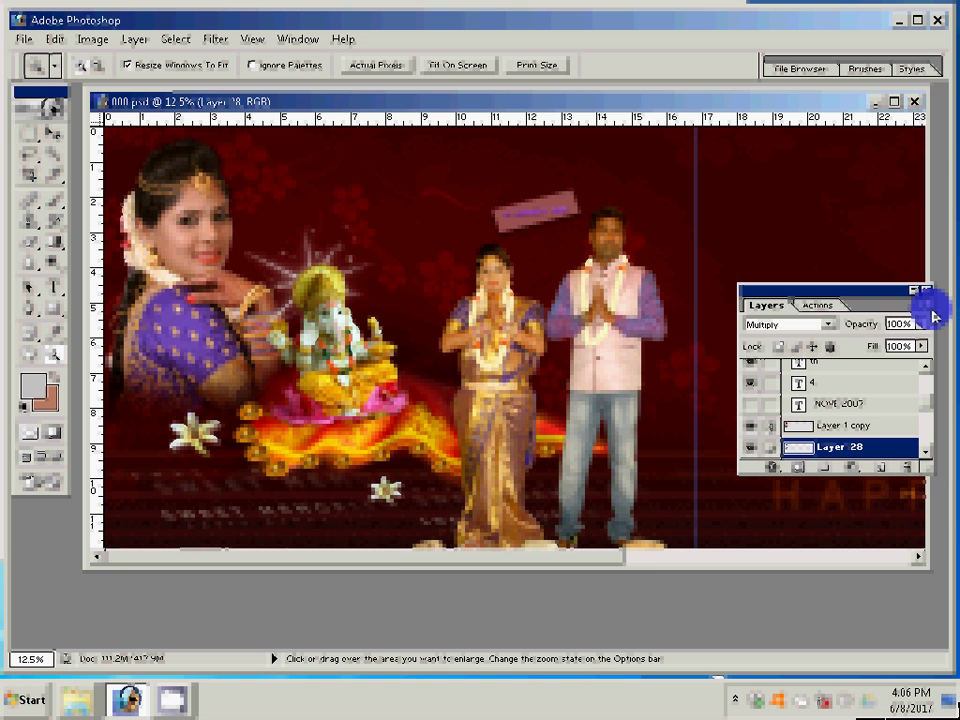
left_click(400, 376, "alt")
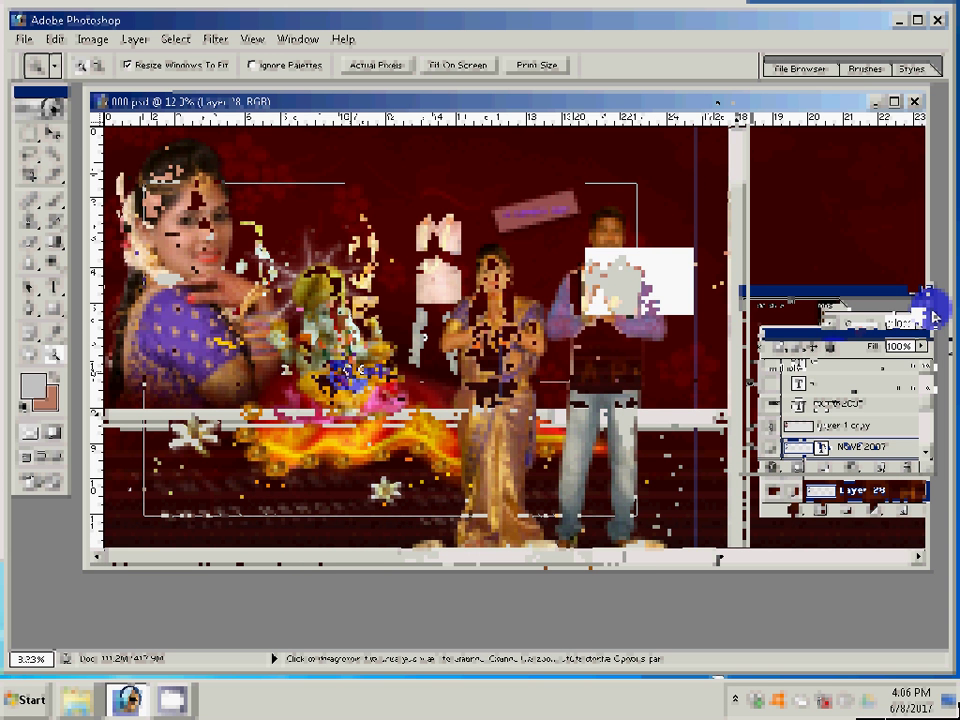
left_click(433, 447, "alt")
left_click(374, 449, "alt")
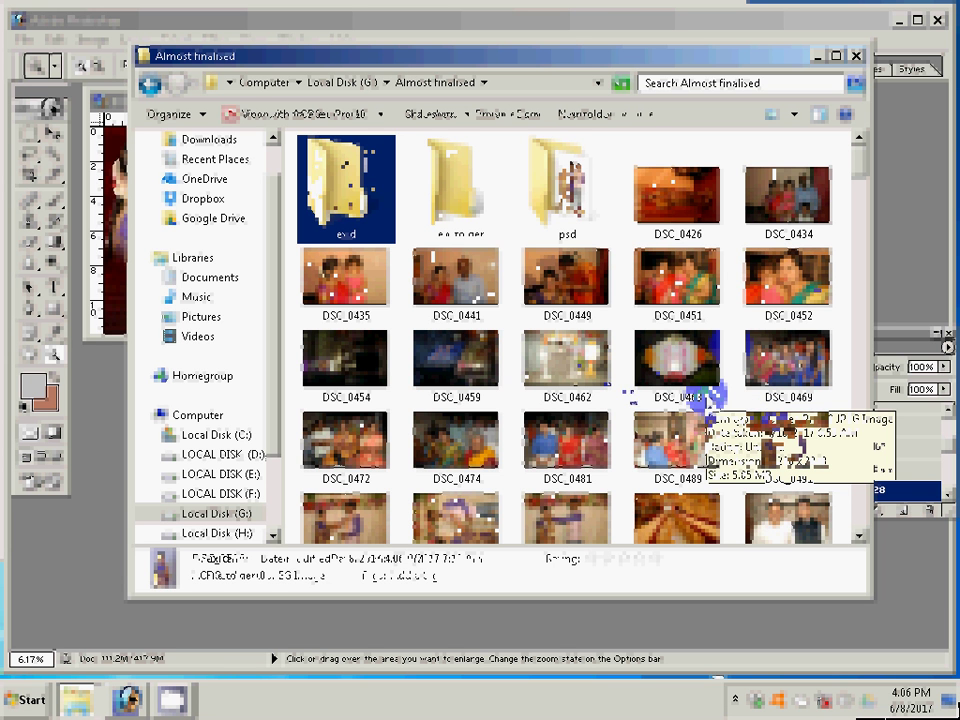
Open DSC_0463 in Photoshop and rotate its canvas 90° CW.
left_click(713, 396)
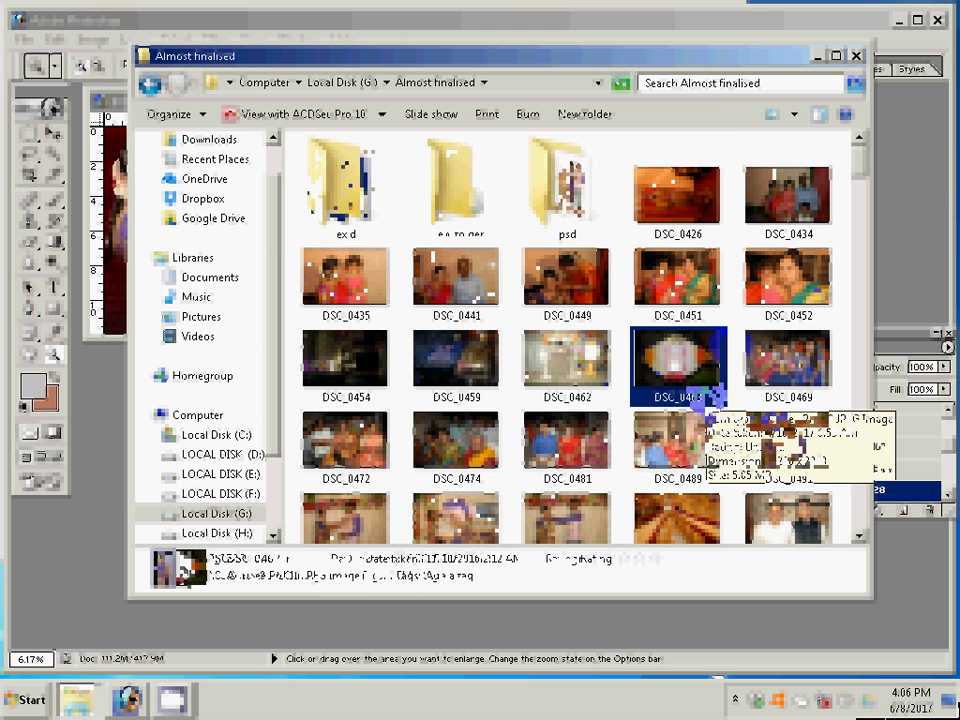
double_click(713, 396)
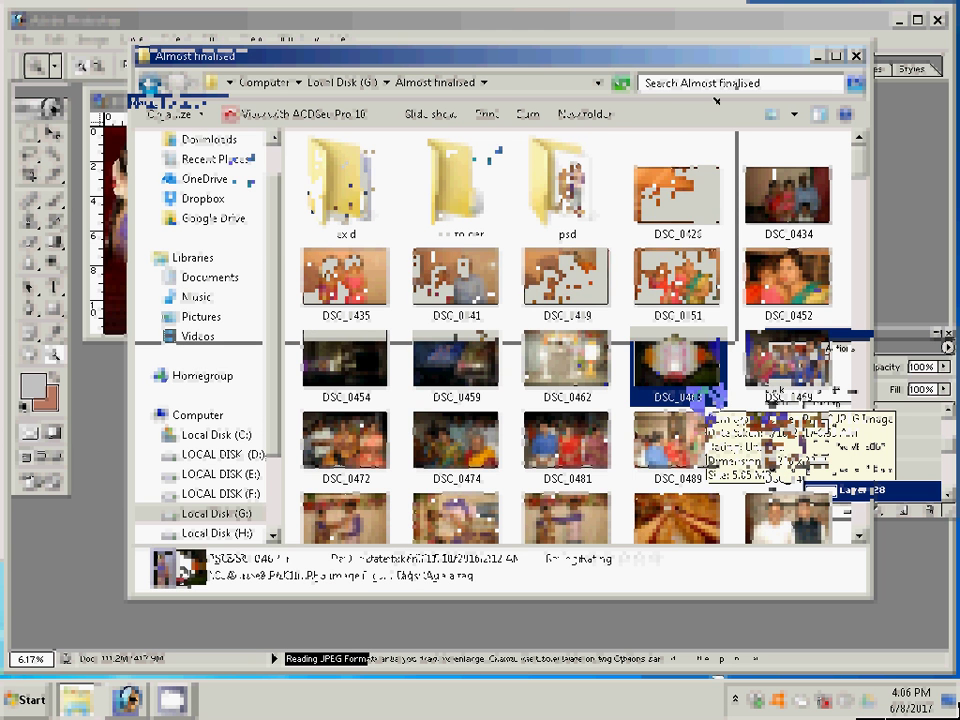
left_click(93, 39)
mouse_move(118, 210)
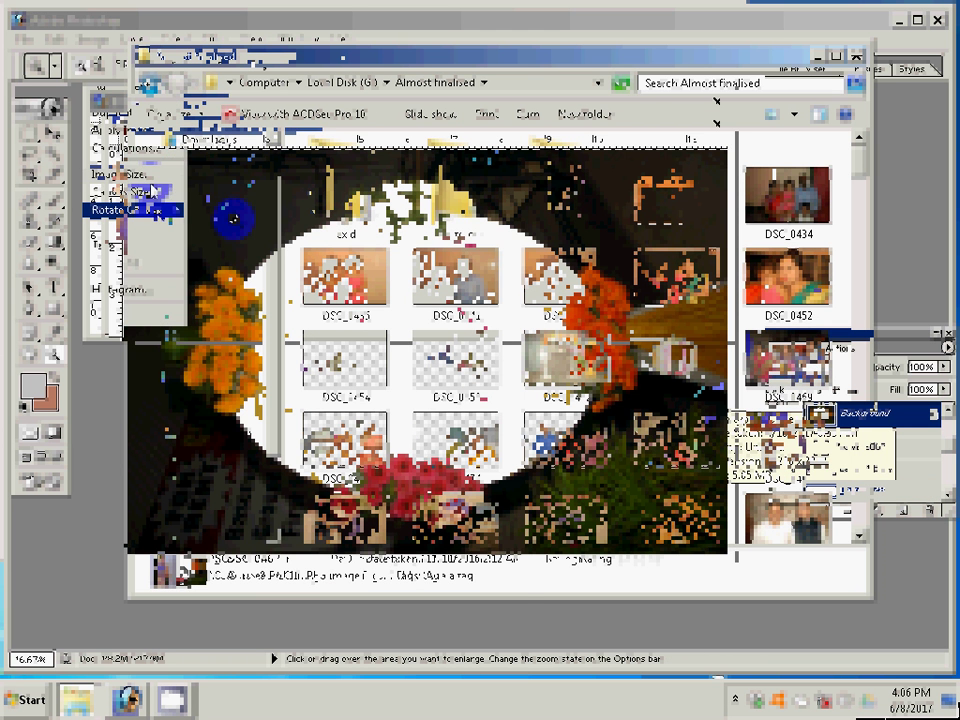
left_click(230, 222)
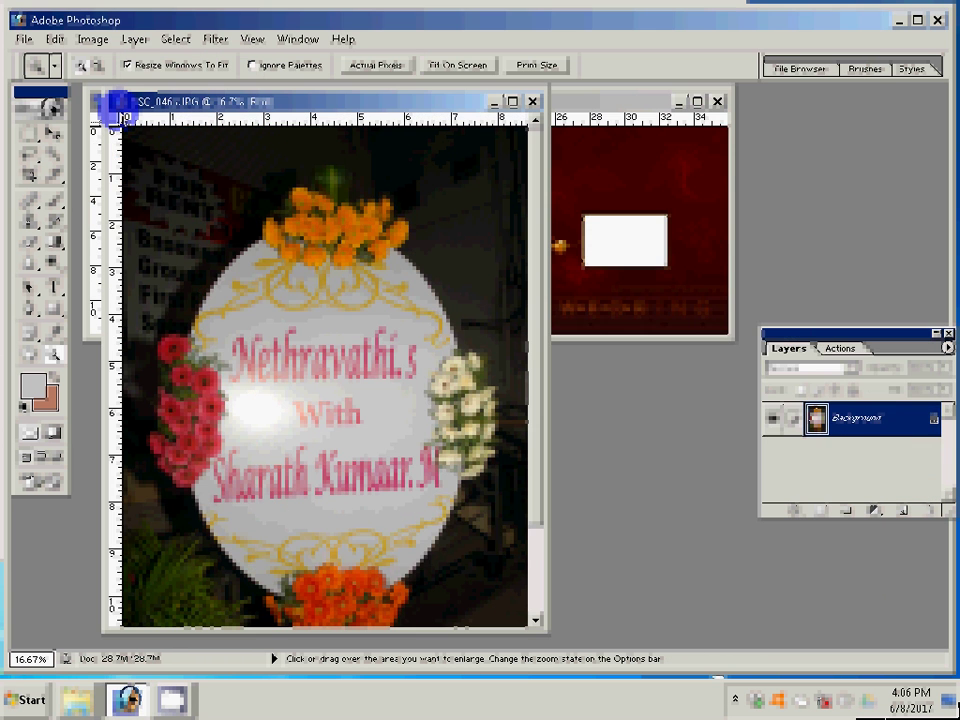
Show the Actions panel and zoom out on the upright name-board photo.
left_click(840, 348)
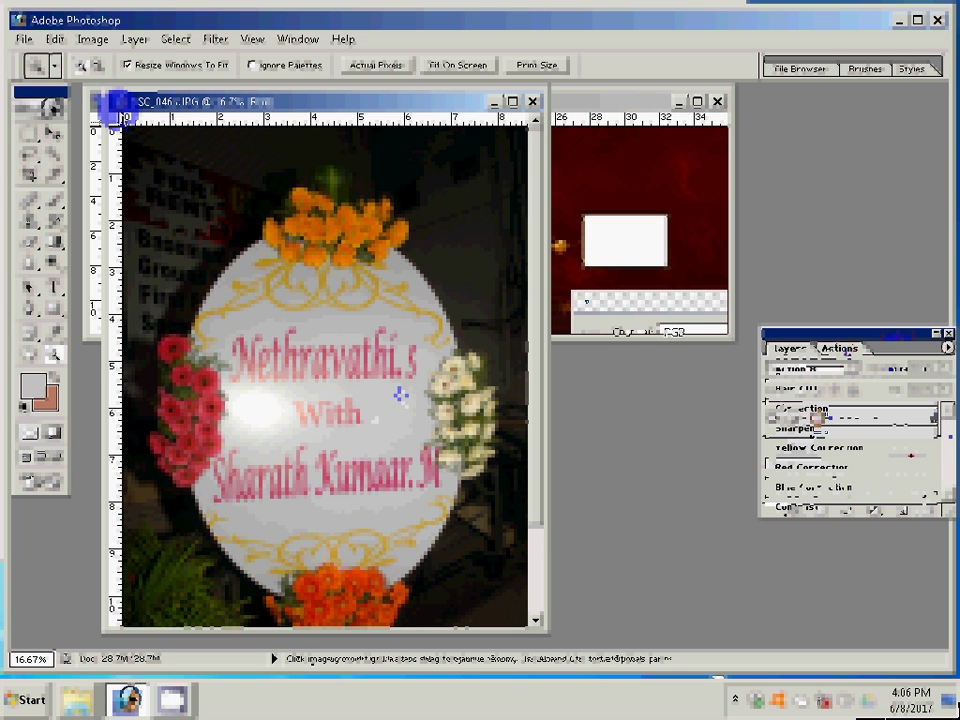
left_click(279, 380, "alt")
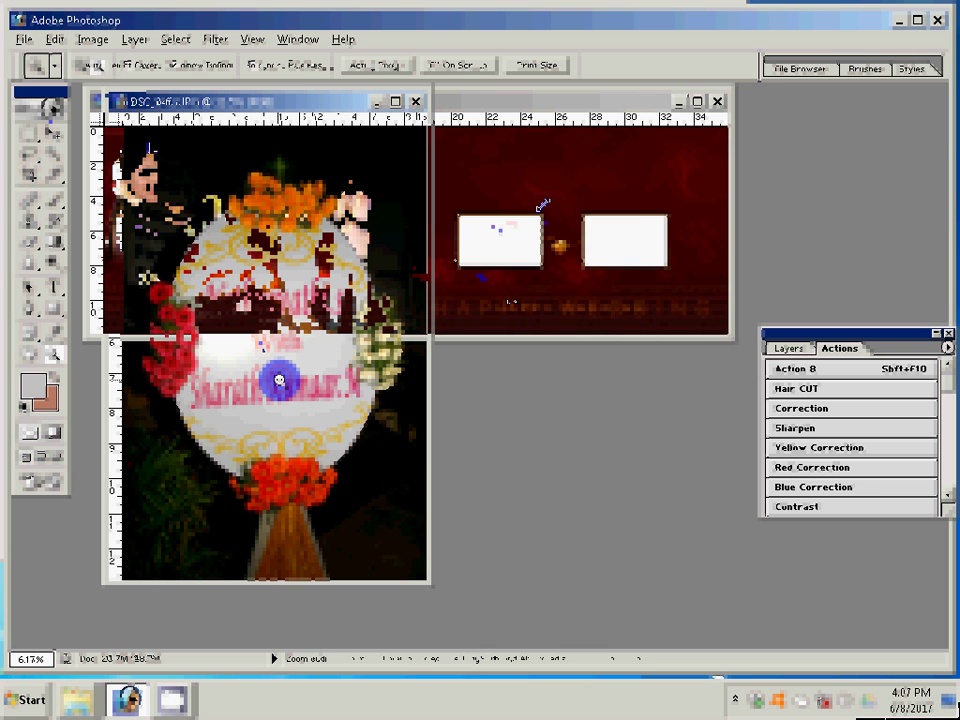
Rotate the white box 90° CW and move it onto the right-hand page.
right_click(514, 176)
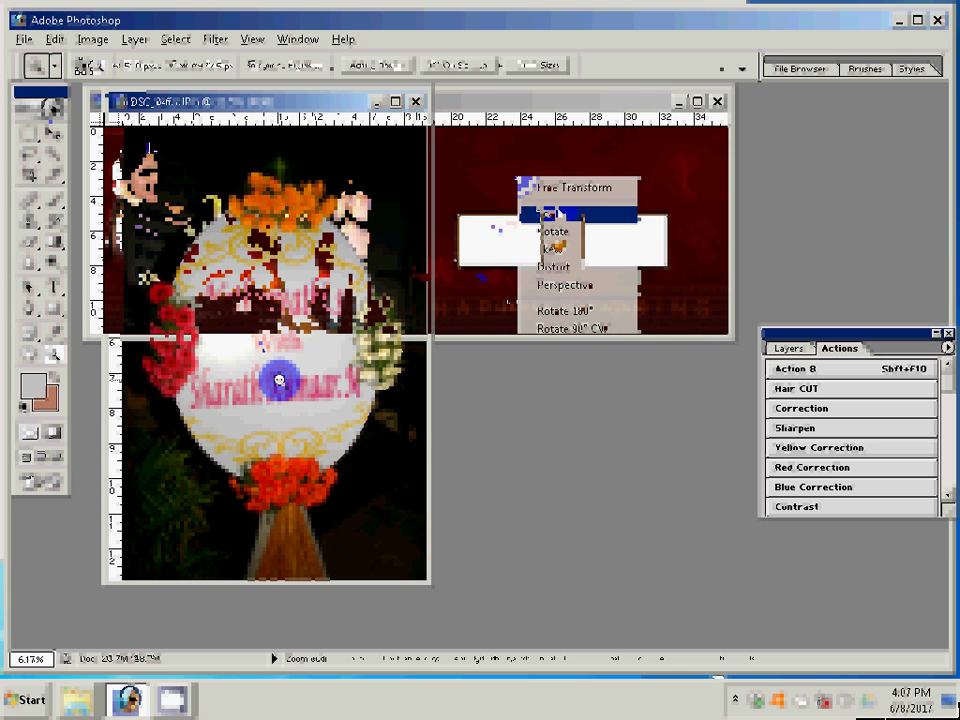
left_click(561, 328)
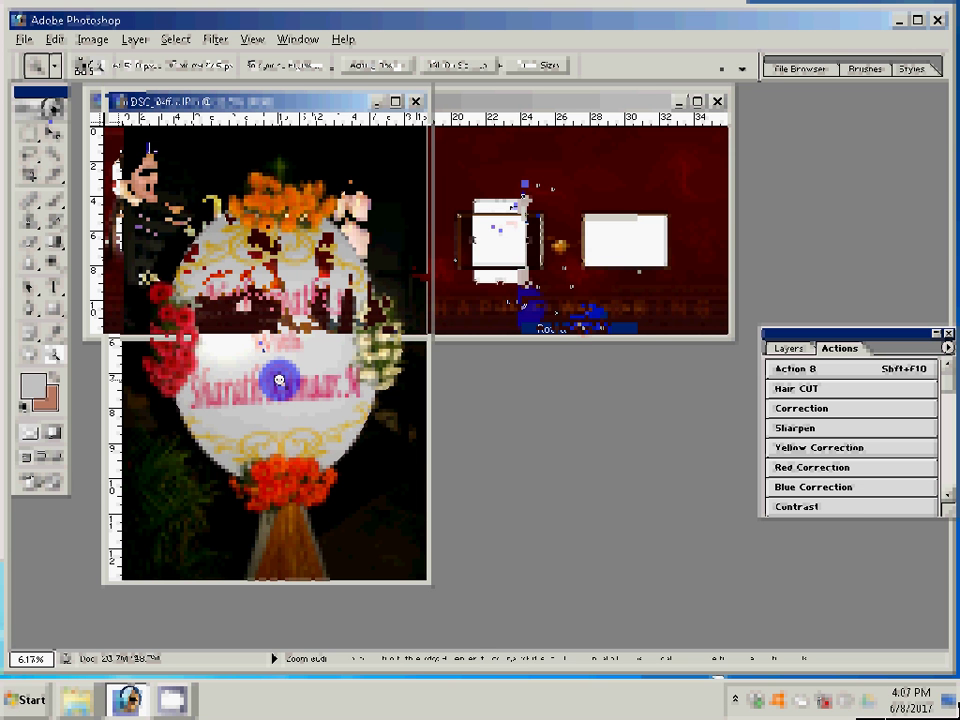
left_click_drag(503, 238, 463, 235)
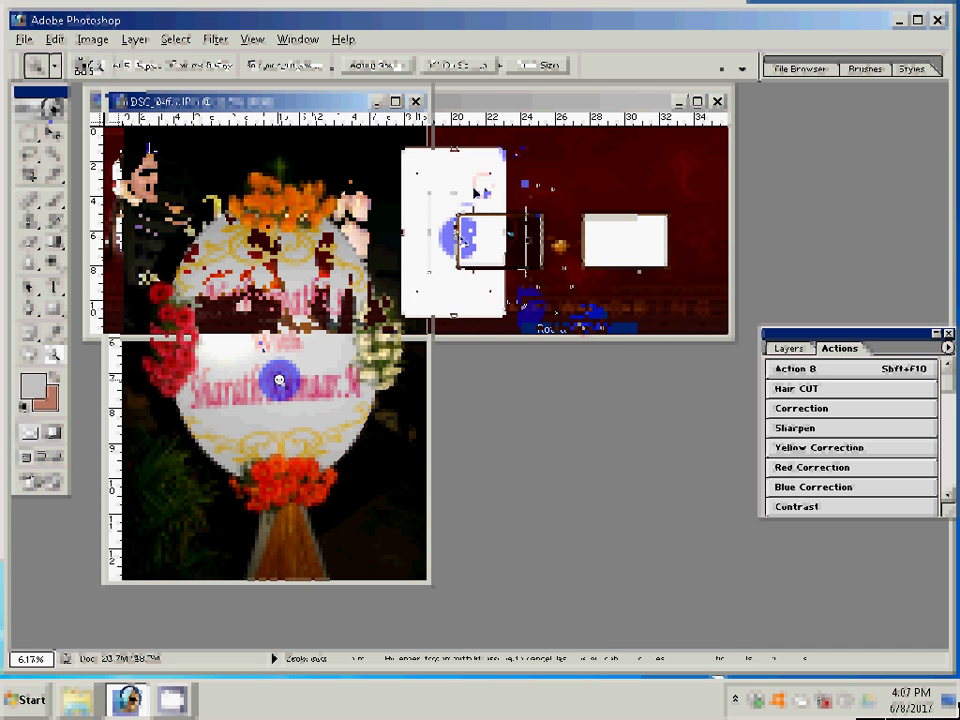
key("Return")
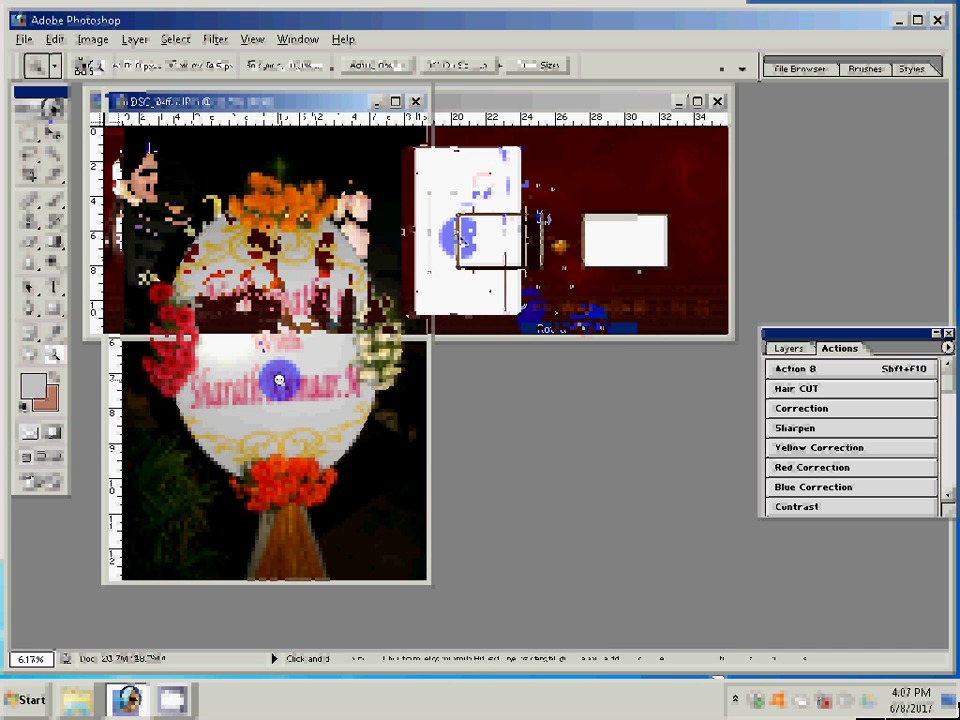
Rotate the new white layer 90°, nudge it left, and duplicate the frame layer.
key("ctrl+t")
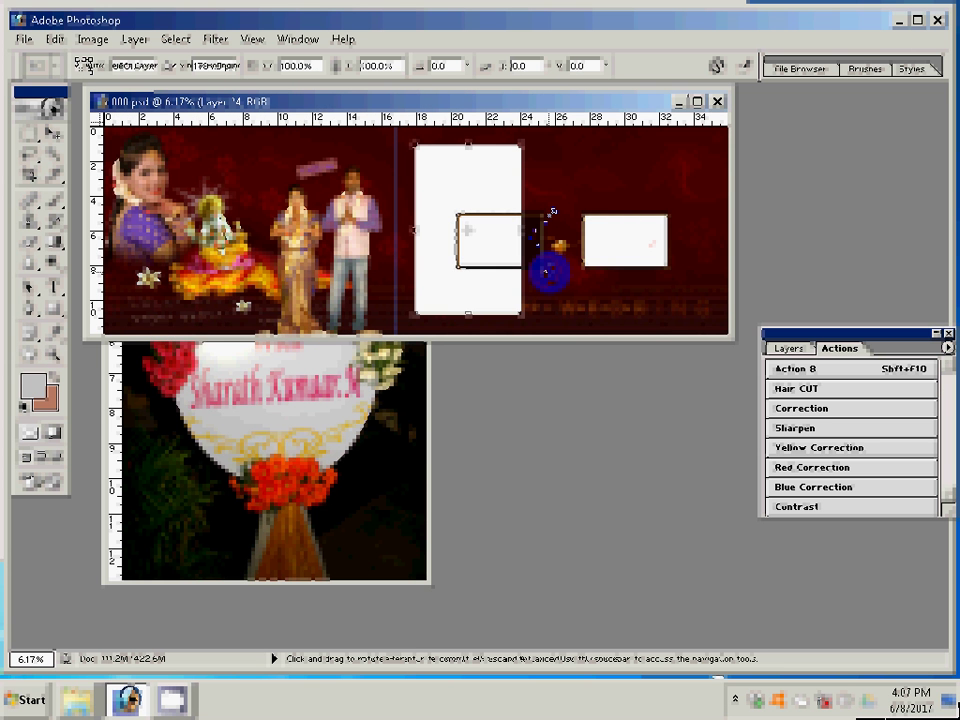
right_click(552, 181)
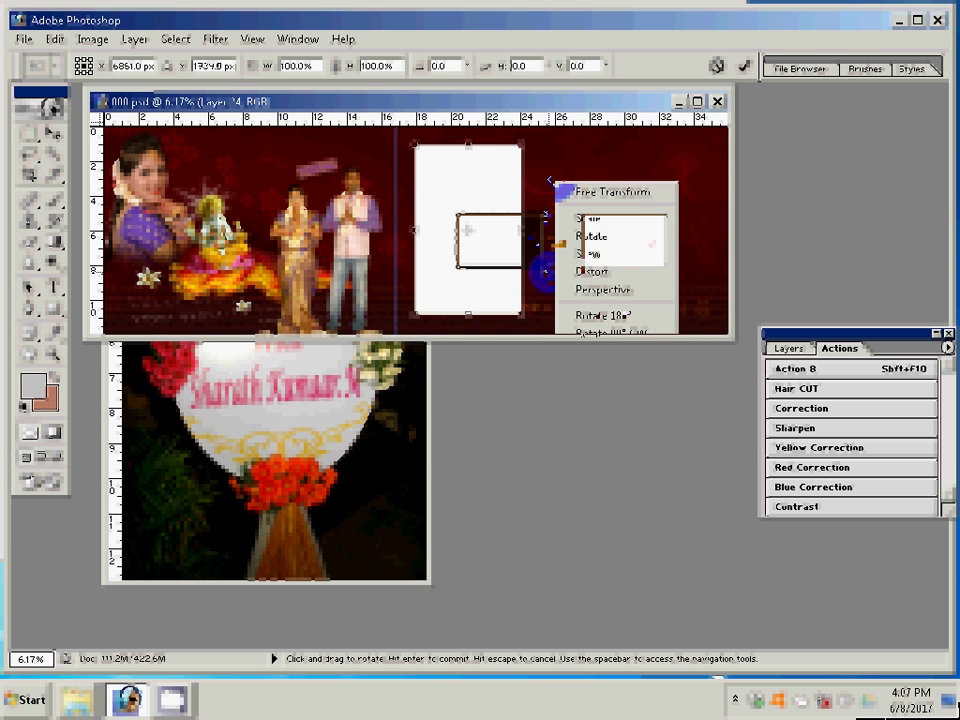
left_click(620, 332)
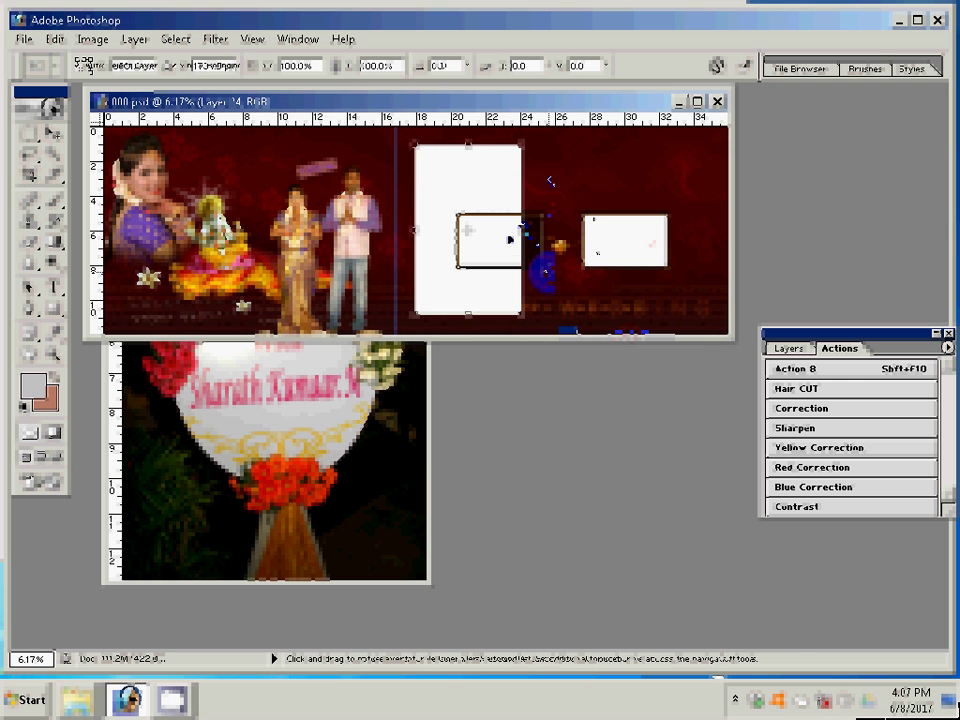
mouse_move(489, 244)
left_mouse_down()
mouse_move(467, 249)
mouse_move(485, 245)
left_mouse_up()
key("ctrl+j")
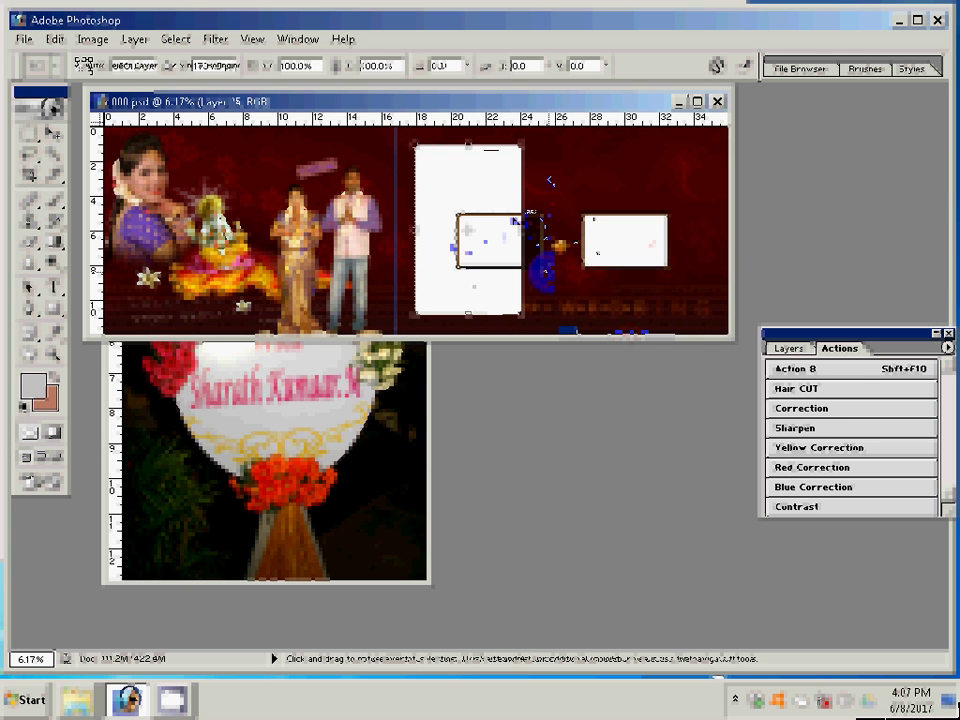
left_click(788, 348)
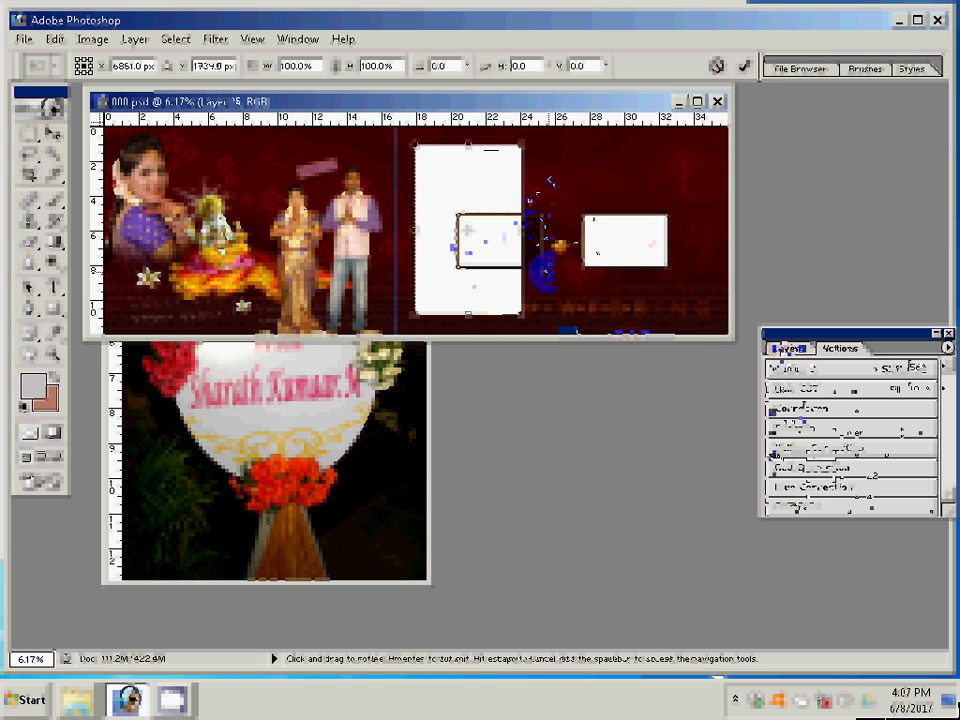
key("Return")
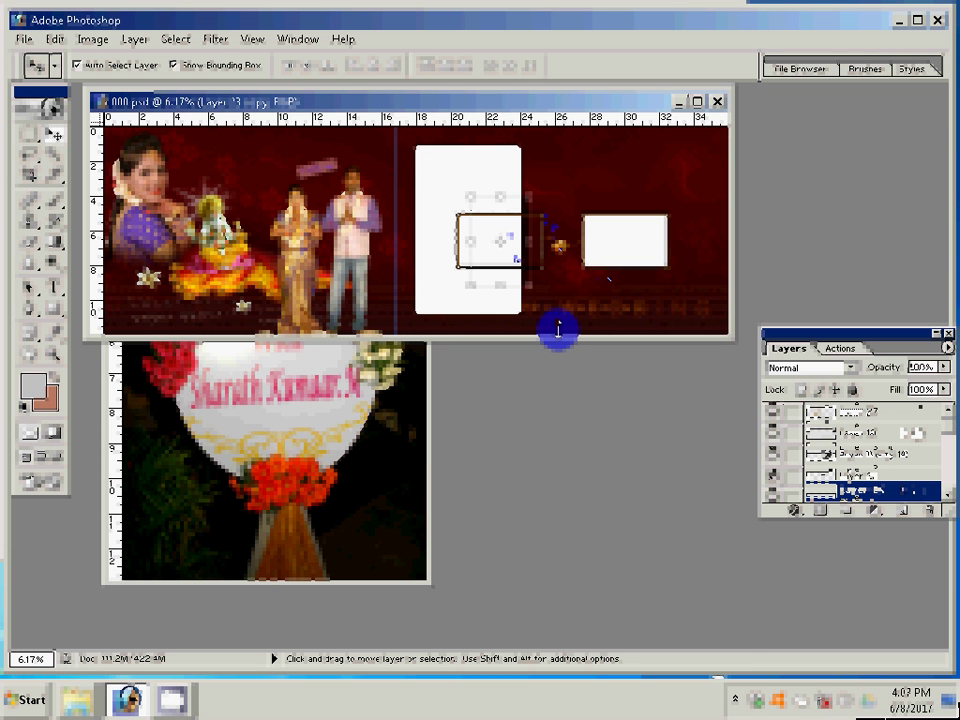
Rotate the Layer 11 frame piece 180° and move it left and up.
left_click(558, 330)
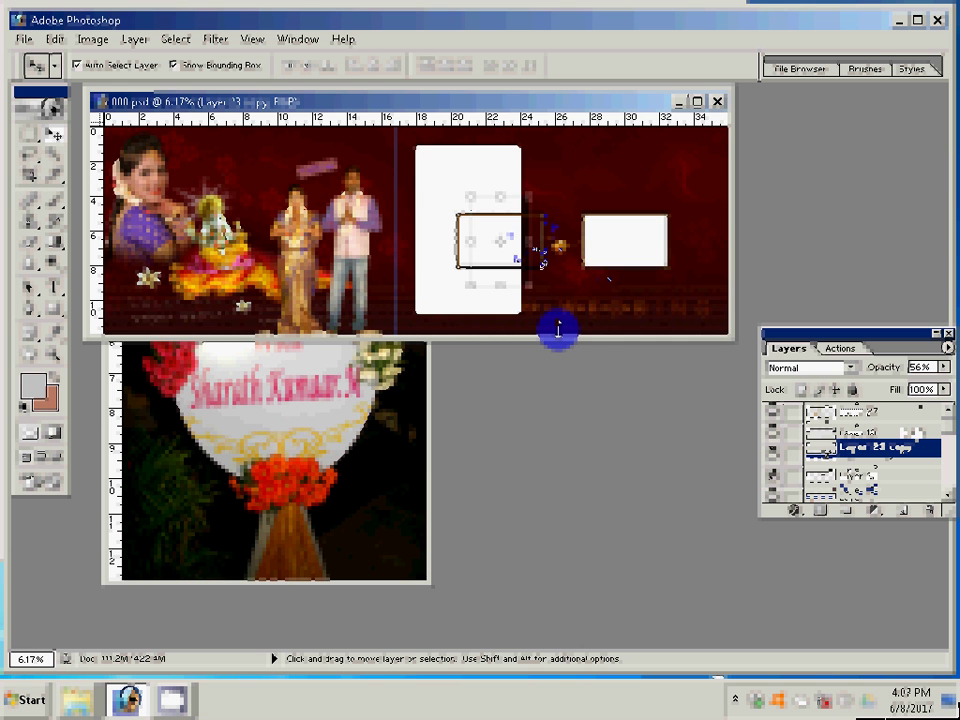
left_click(543, 220)
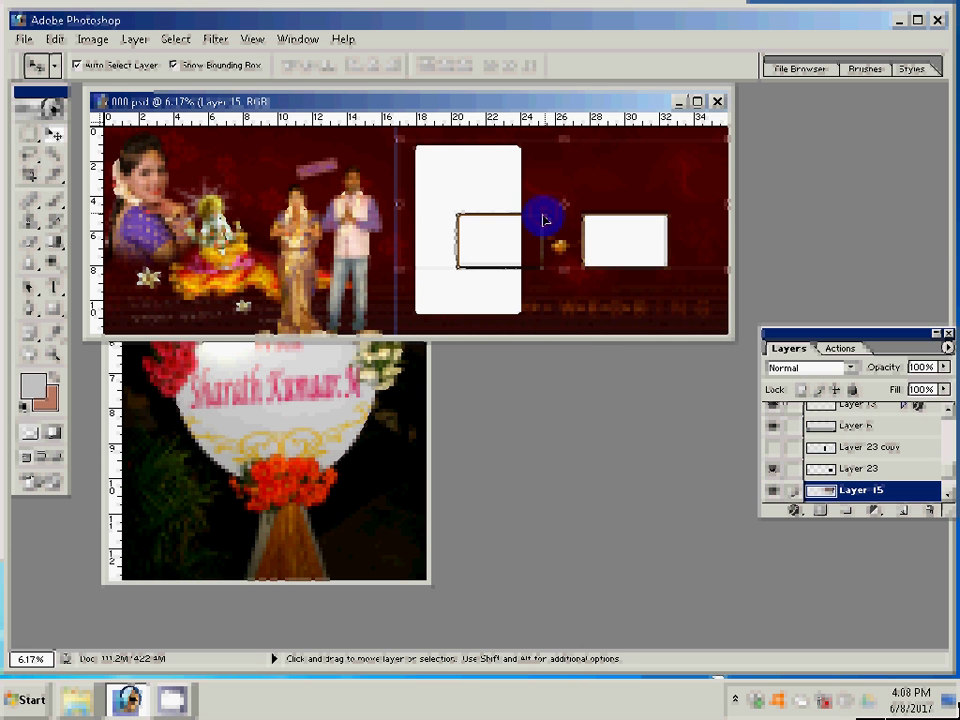
left_click(460, 228)
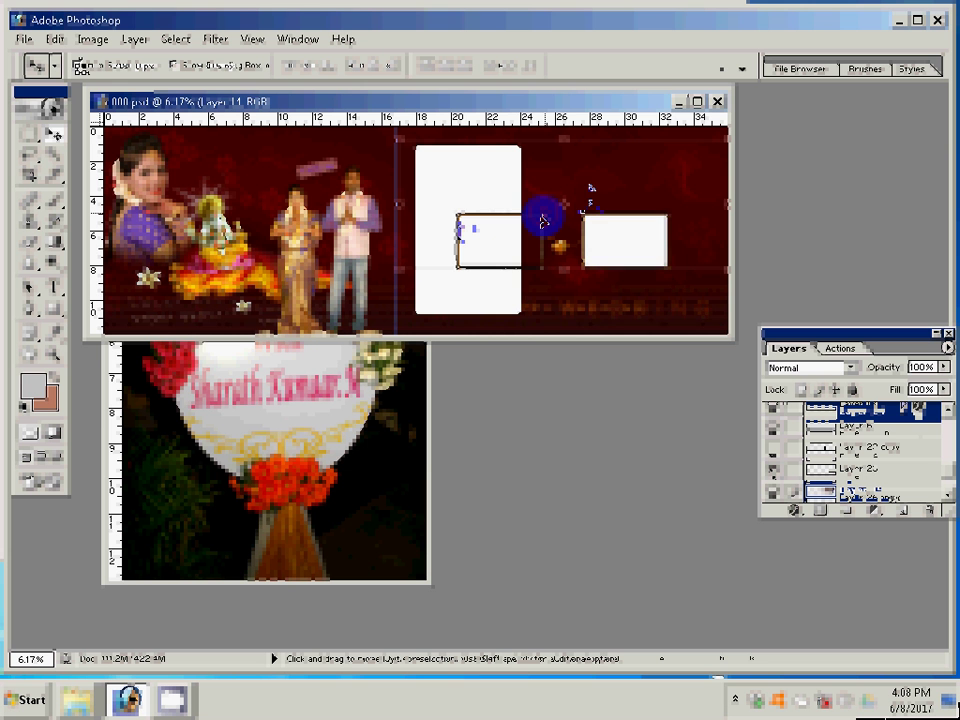
right_click(594, 192)
left_click(640, 321)
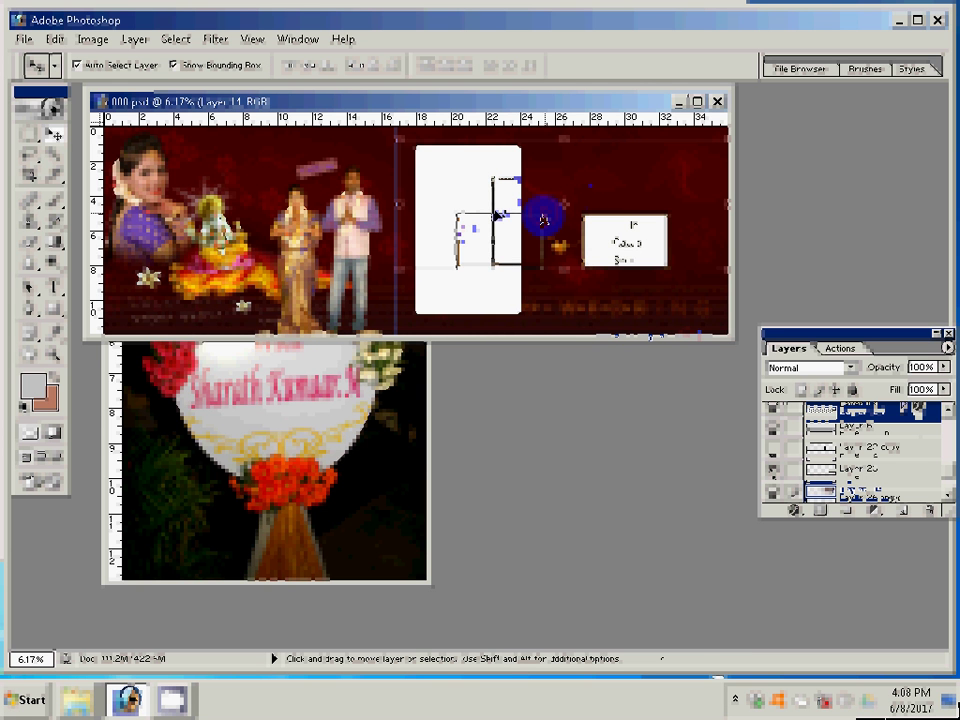
left_click_drag(495, 210, 416, 183)
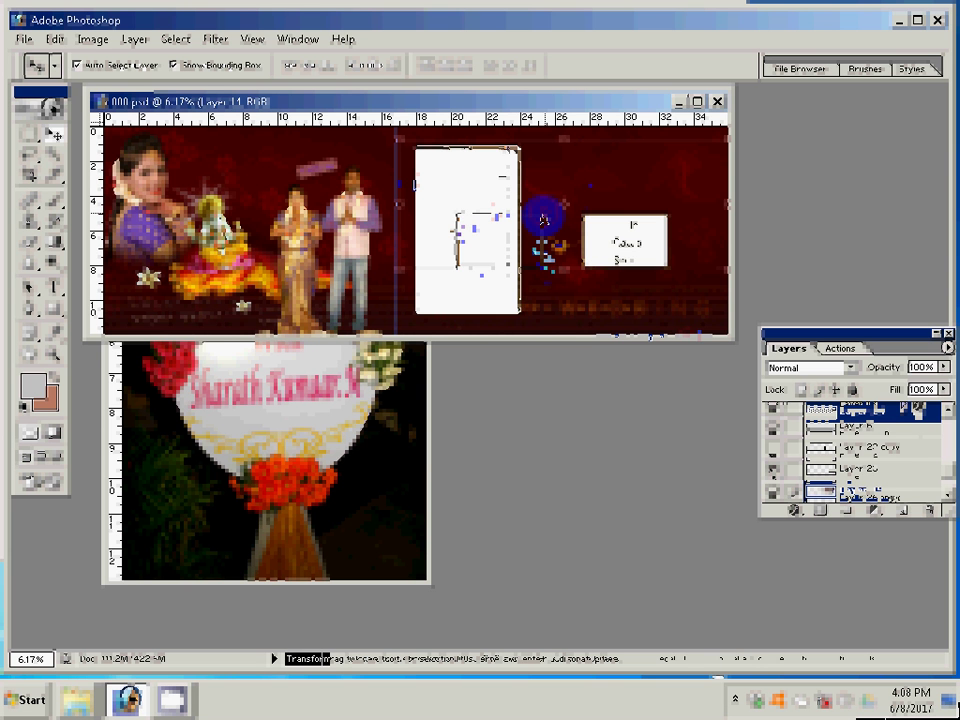
Delete Layer 6, another unneeded layer, and the HAPPY WEDDING text layer.
left_click(611, 319)
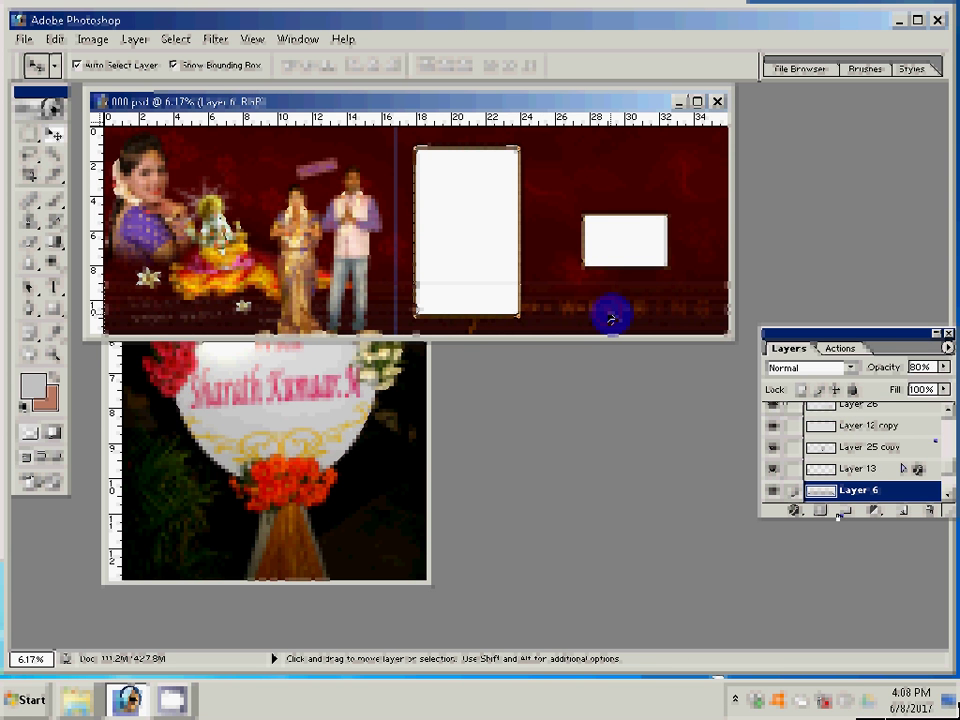
left_click(924, 512)
left_click(411, 277)
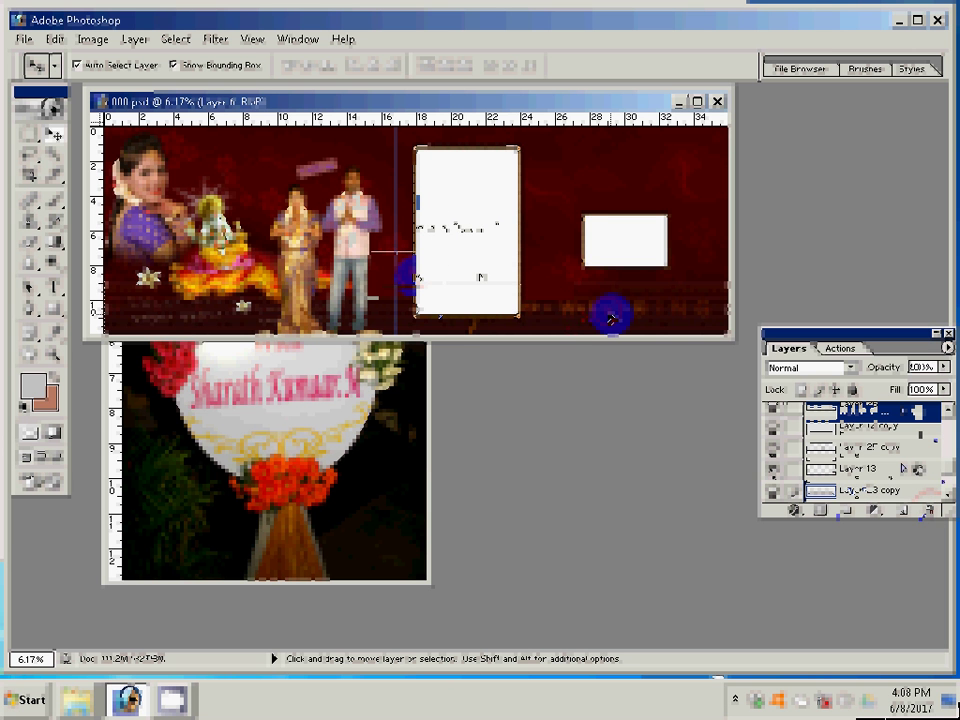
left_click(924, 512)
left_click(413, 276)
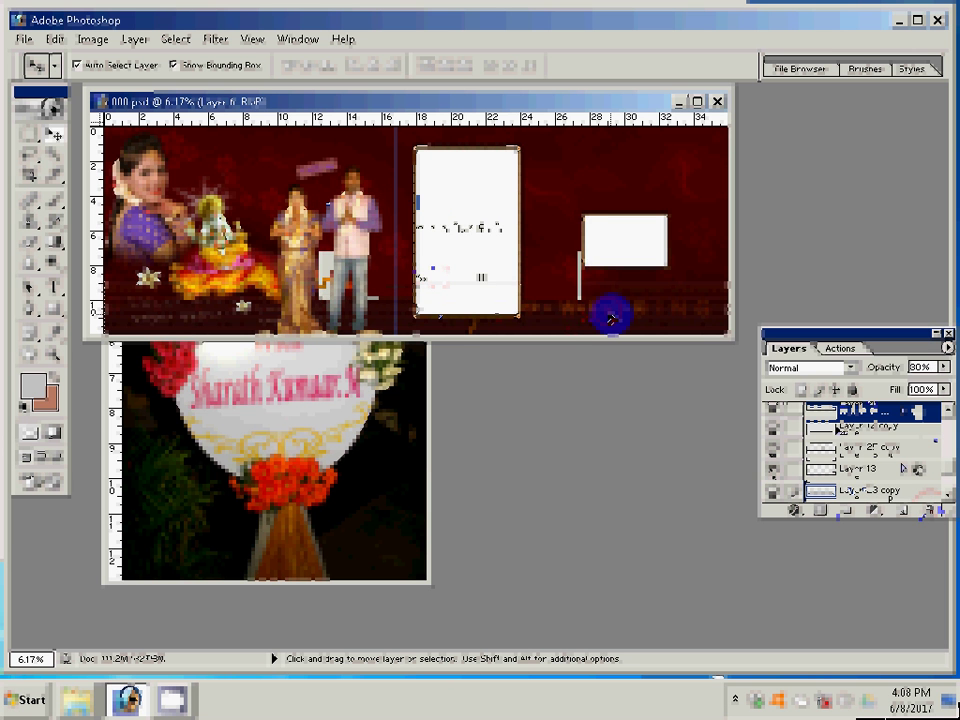
left_click(924, 512)
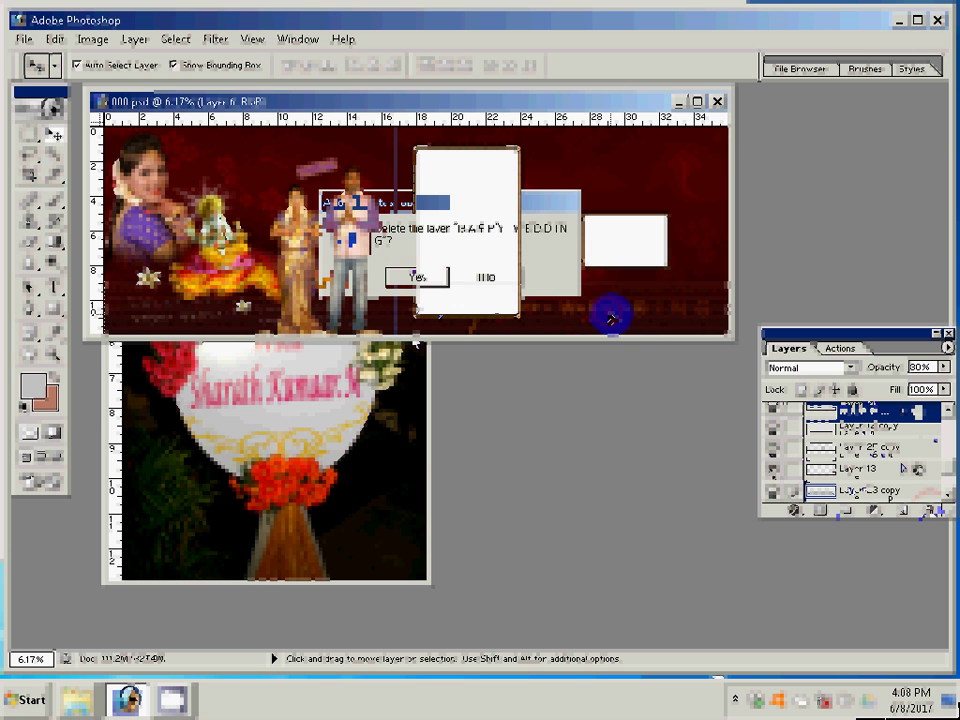
left_click(415, 277)
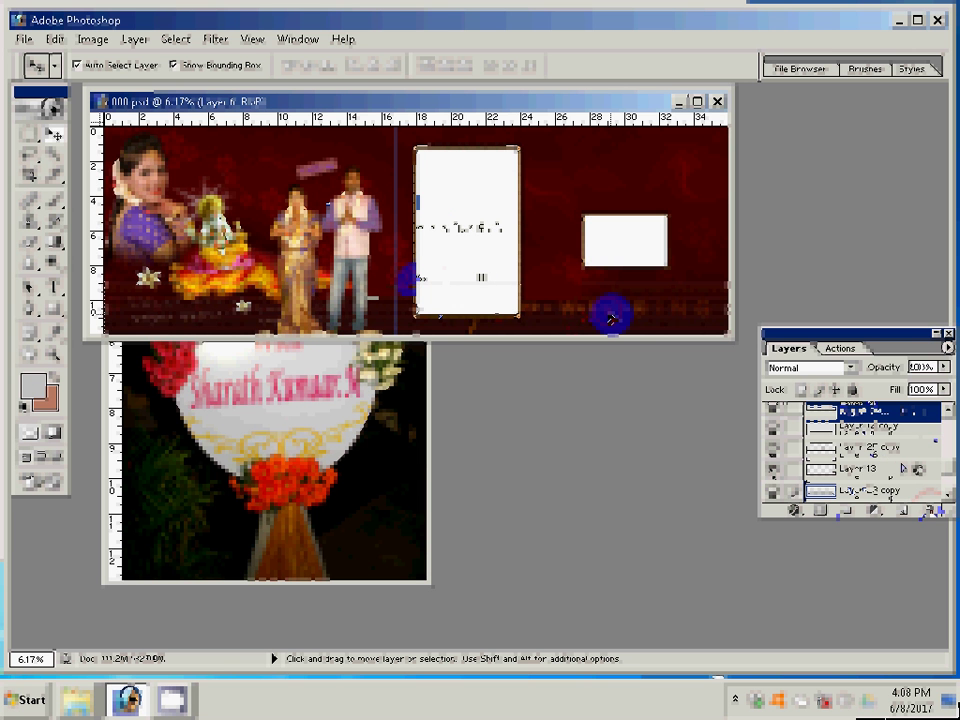
key("ctrl+plus")
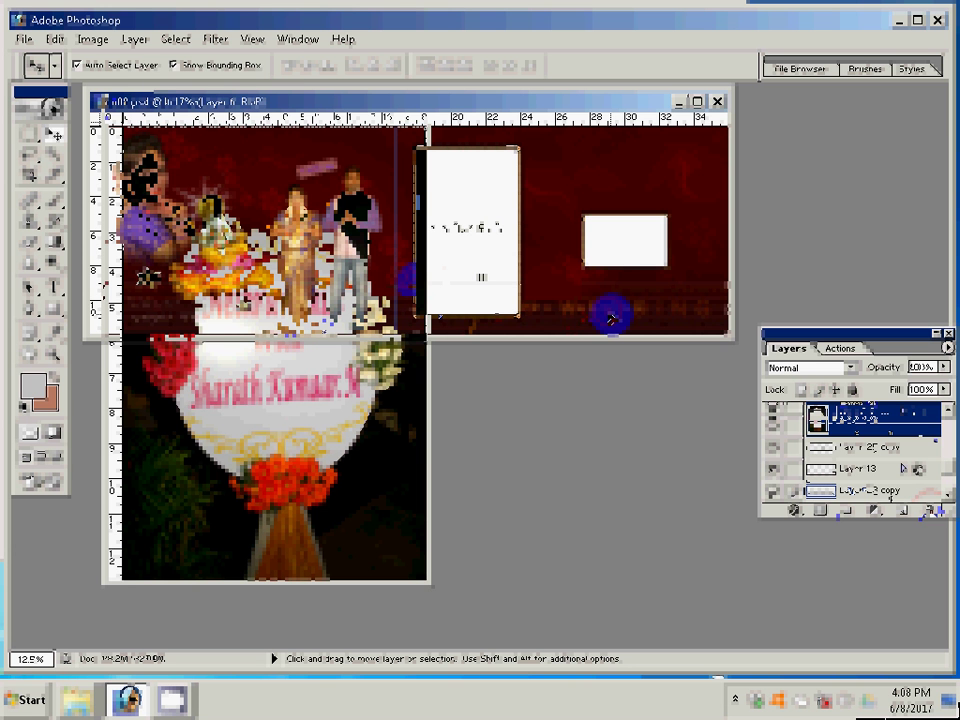
Copy the name-board photo, close it unsaved, and scale it to about 37.9% inside the tall frame.
right_click(118, 95)
left_click(56, 40)
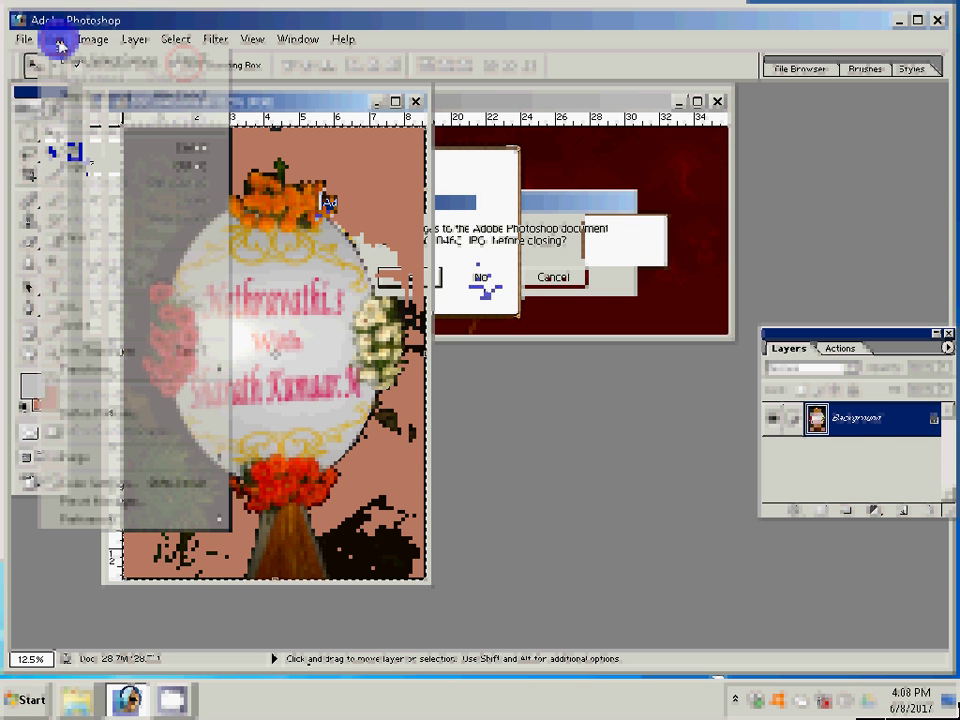
left_click(481, 277)
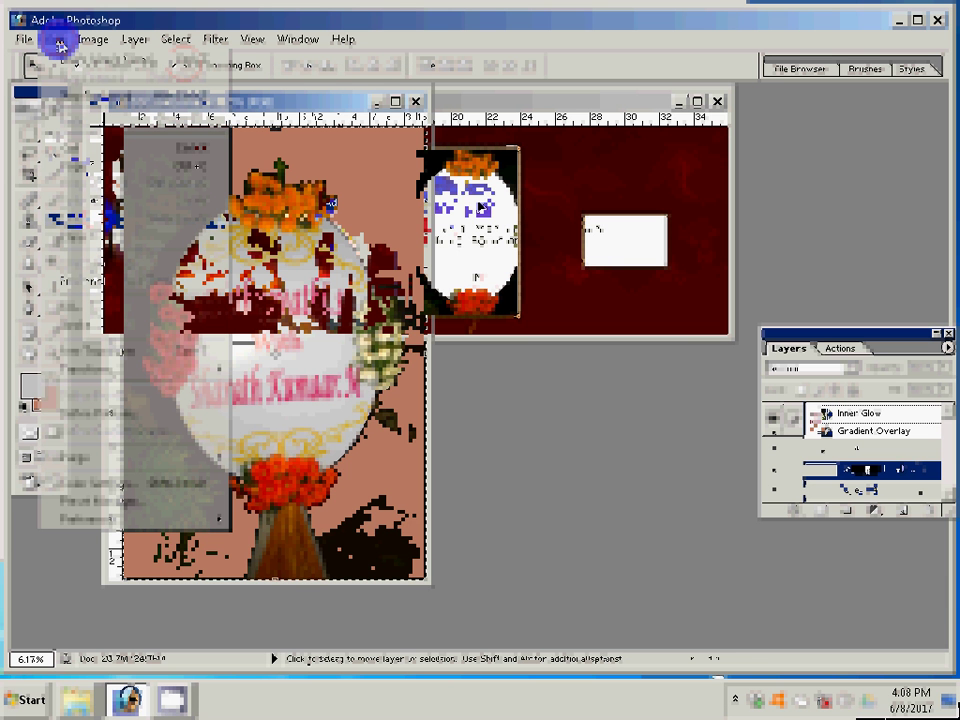
left_click_drag(534, 144, 533, 142)
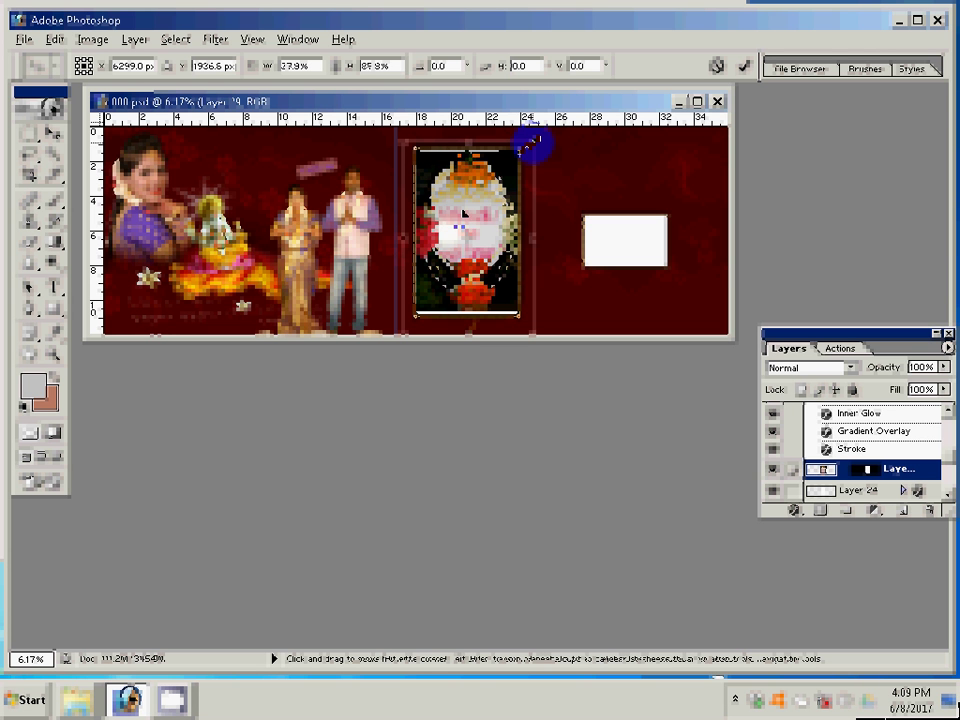
key("Return")
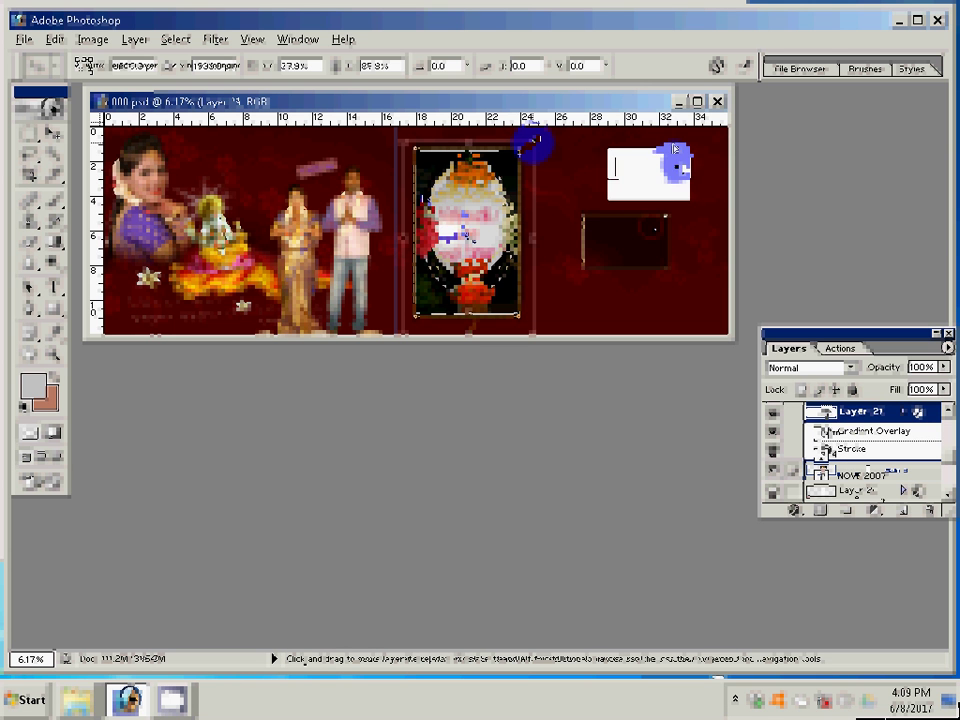
key("Return")
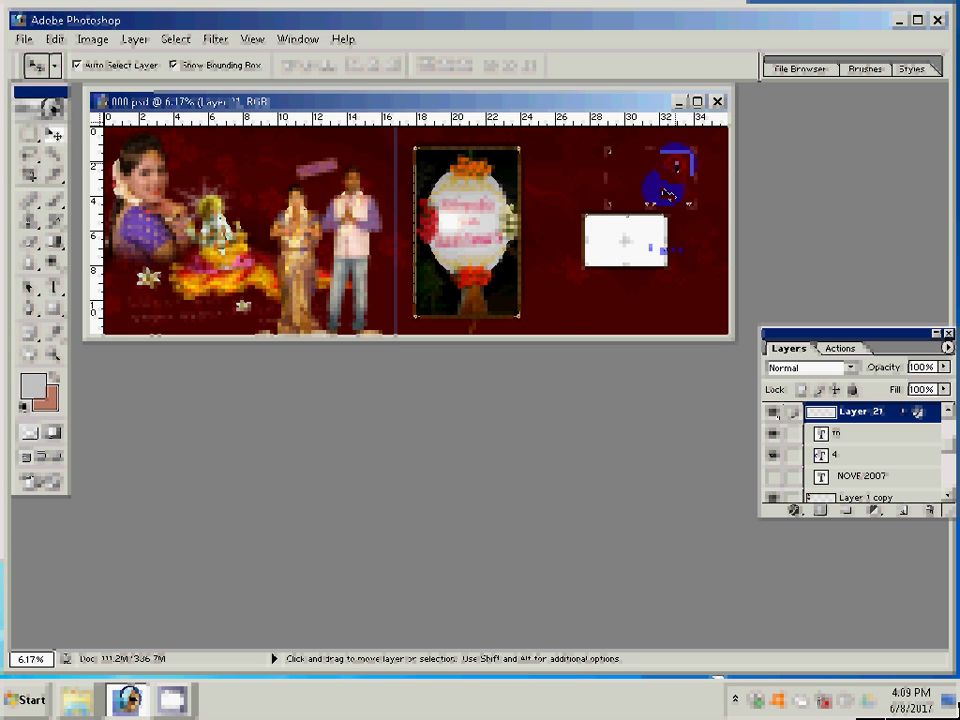
Toggle the white box layer's visibility and drag the white frame up toward the top right.
left_click(773, 412)
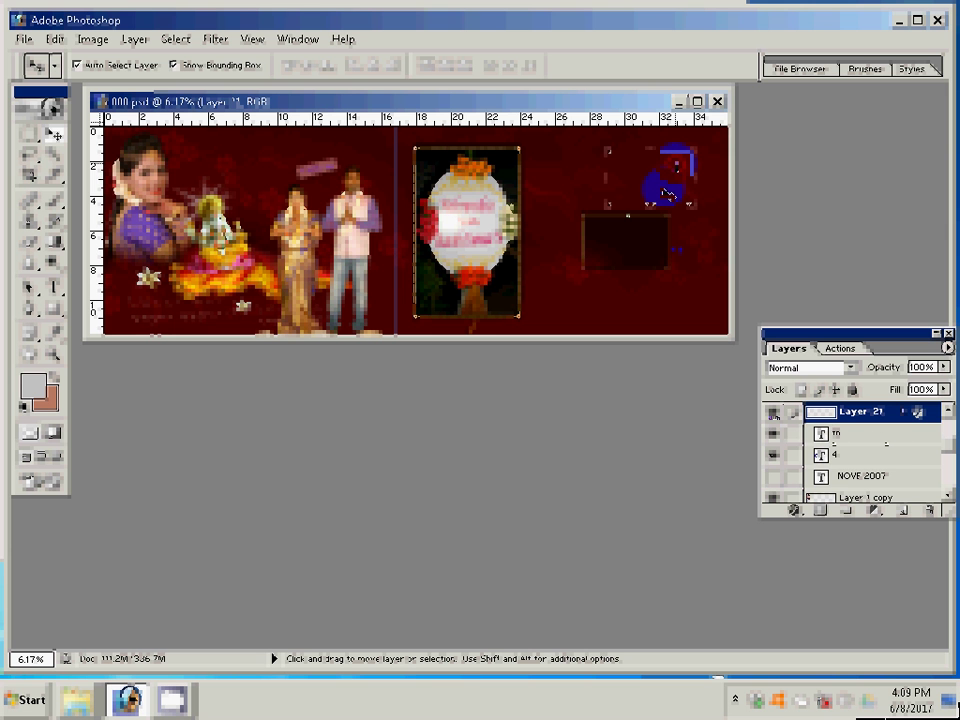
left_click(773, 412)
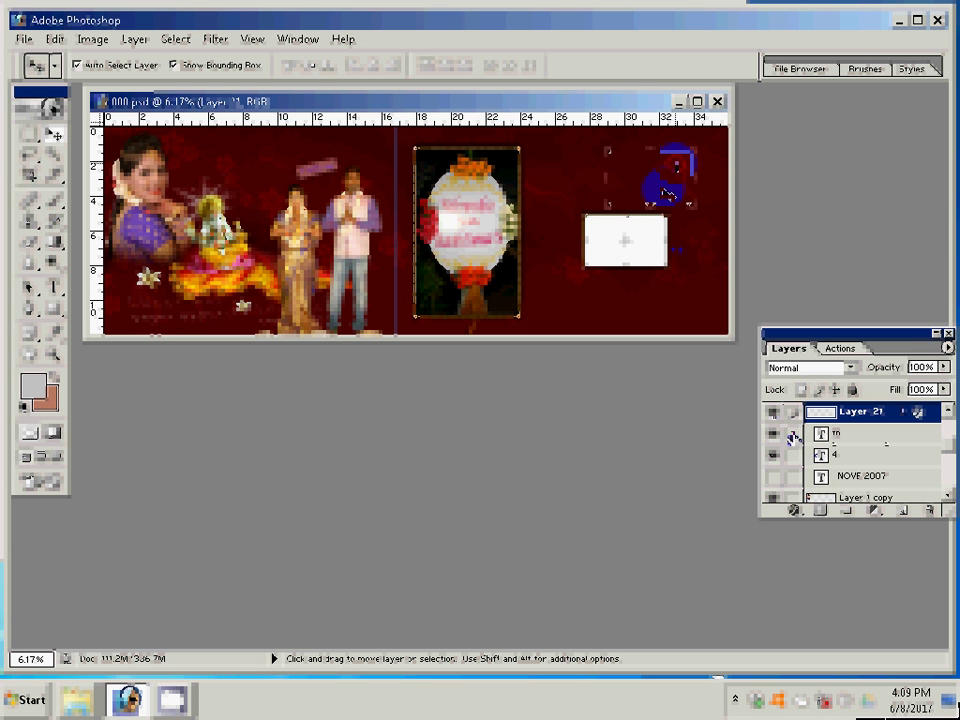
scroll(790, 437, "down", 2)
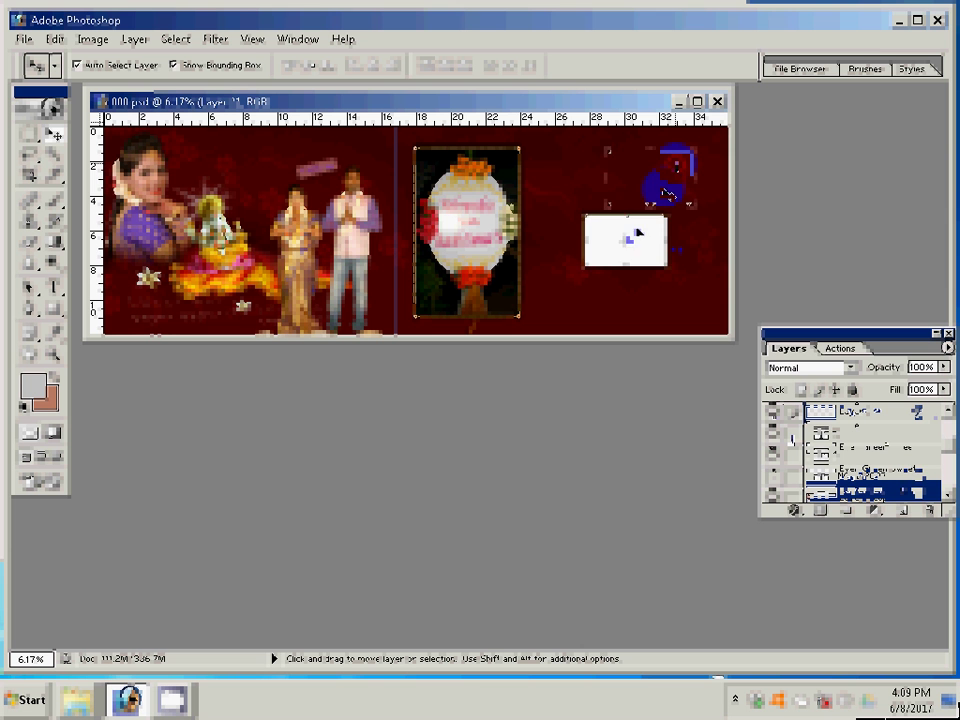
left_click_drag(634, 238, 607, 167)
left_click(633, 242)
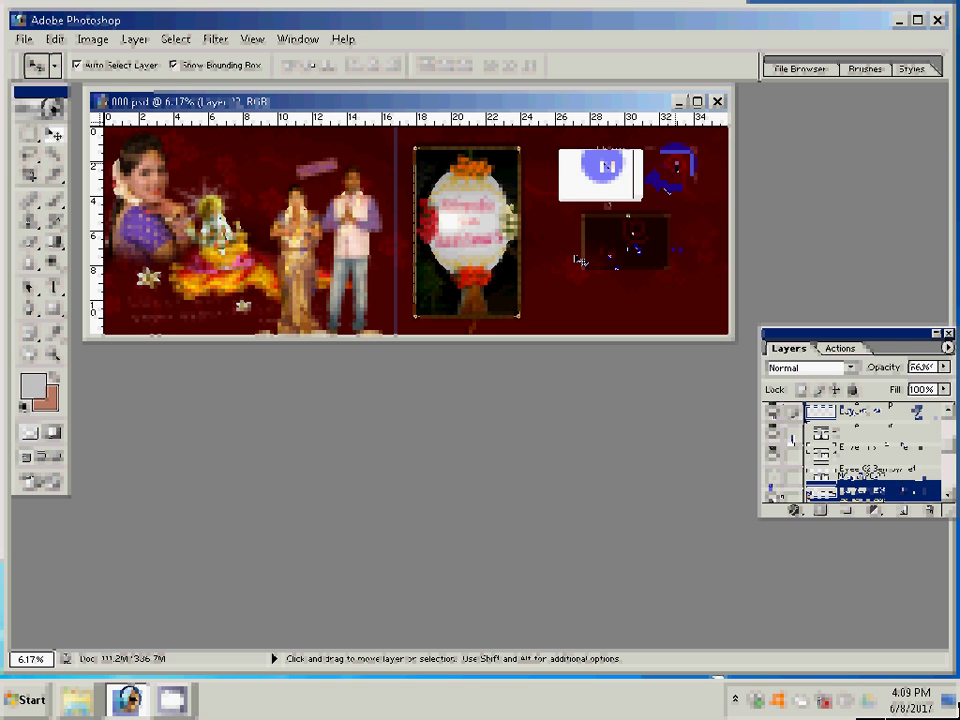
left_click(586, 263)
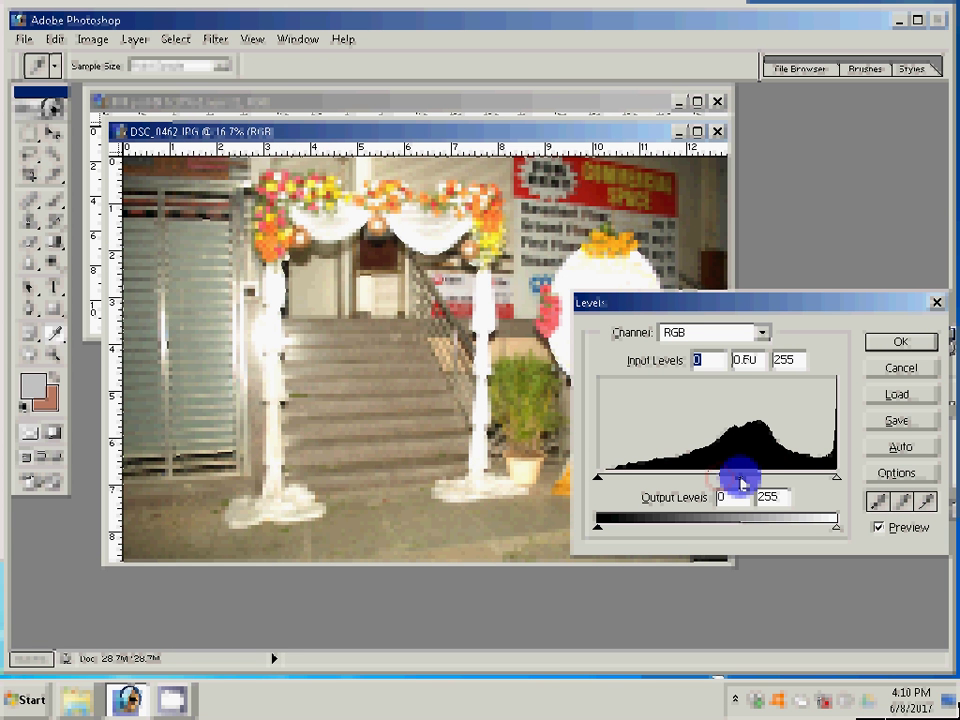
Adjust the arch photo's midtones in Levels and duplicate the white frame below the first.
left_click_drag(741, 483, 740, 483)
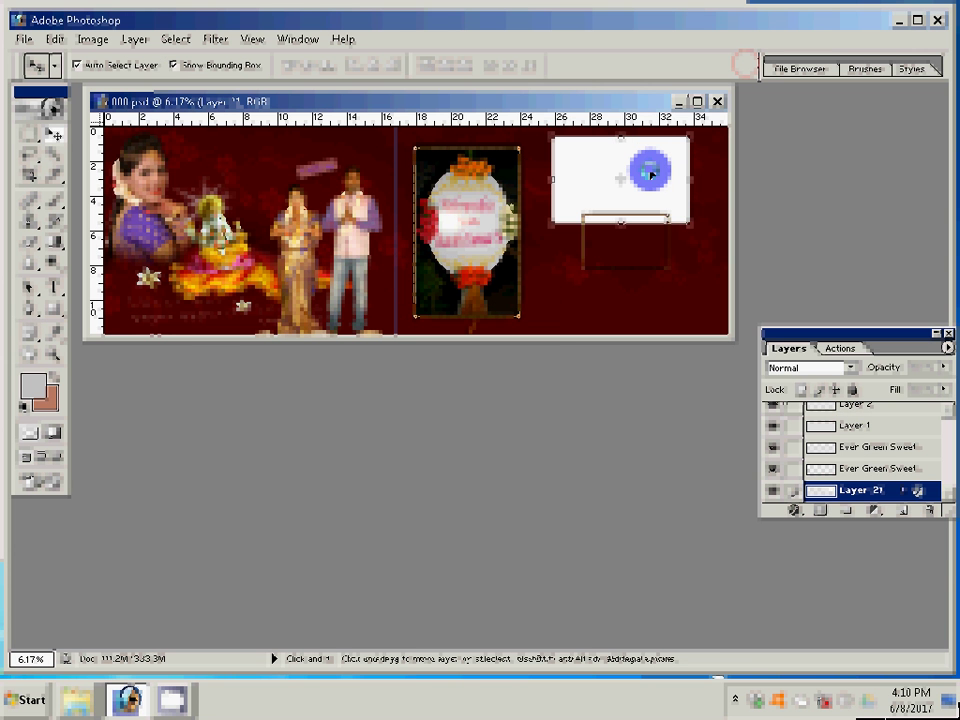
left_click_drag(651, 174, 660, 263)
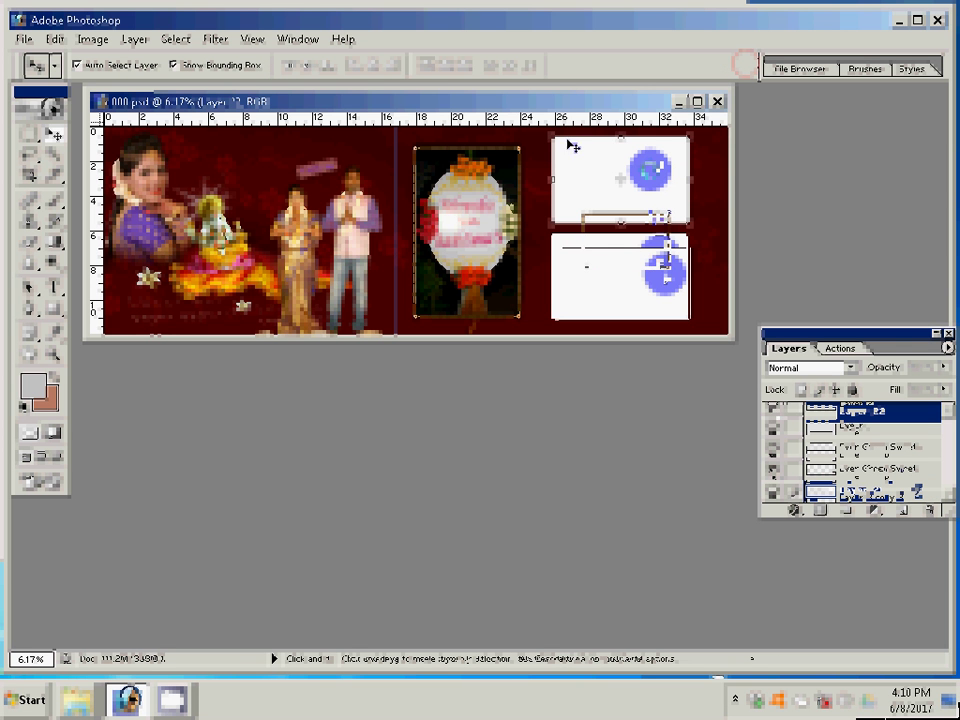
Paste the arch venue photo into the upper white box layer with Paste Into.
left_click(595, 165)
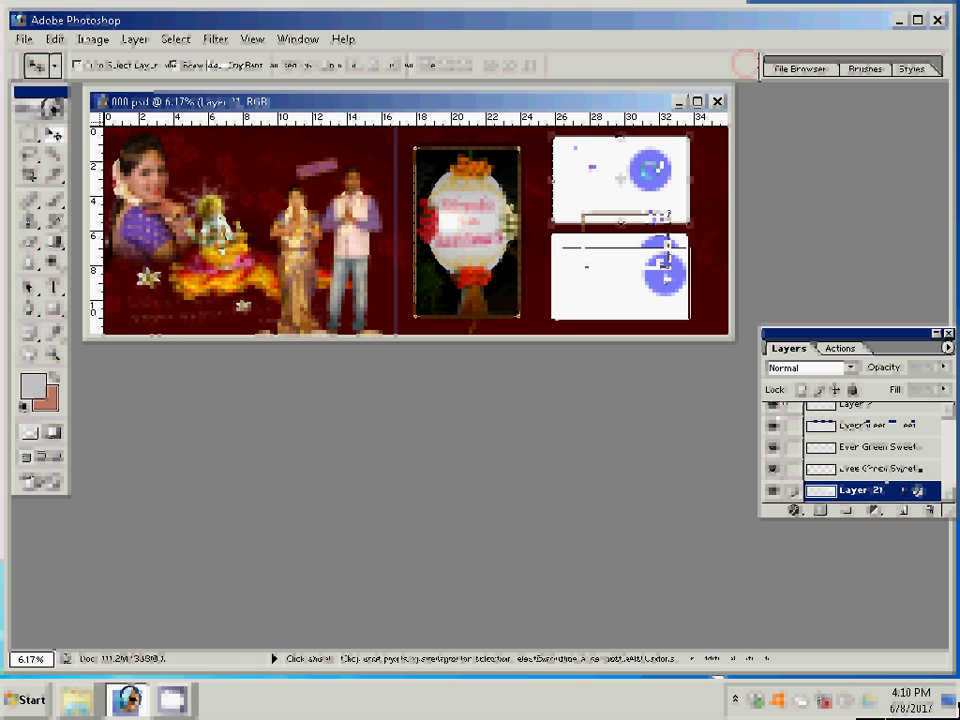
key("alt+i")
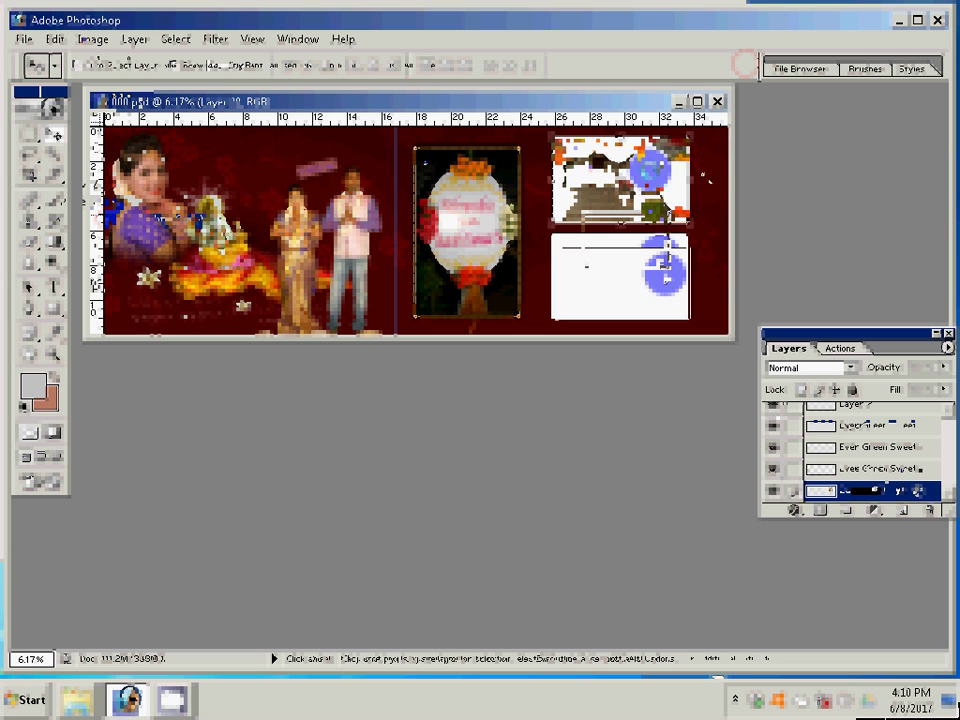
left_click(509, 281)
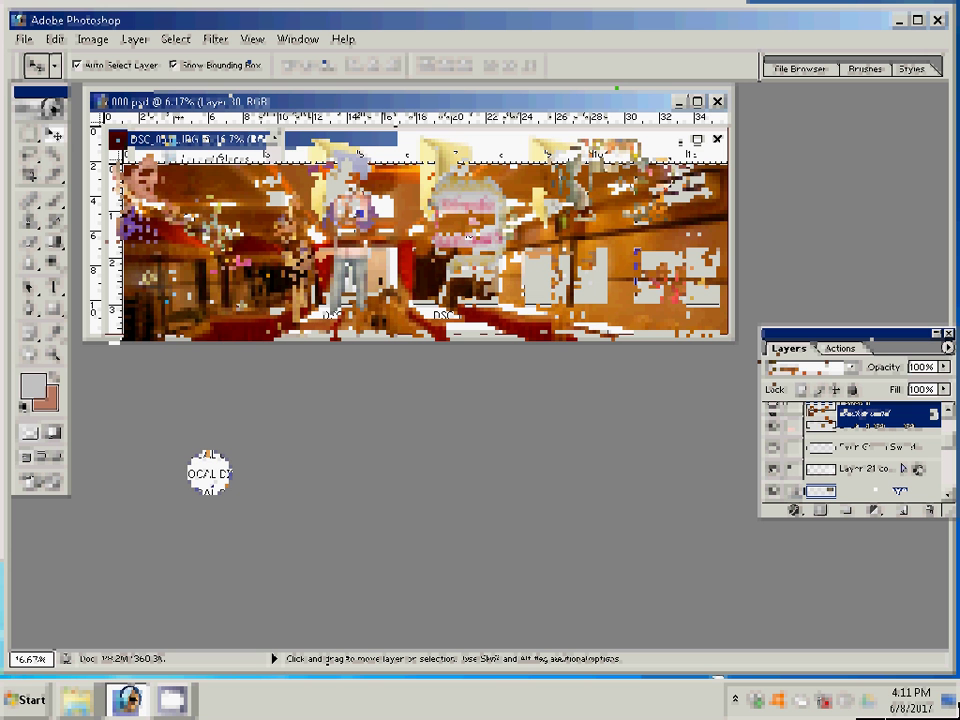
Resize DSC_0511.JPG, the banquet hall photo, to 8 inches wide and close it.
left_click(723, 190)
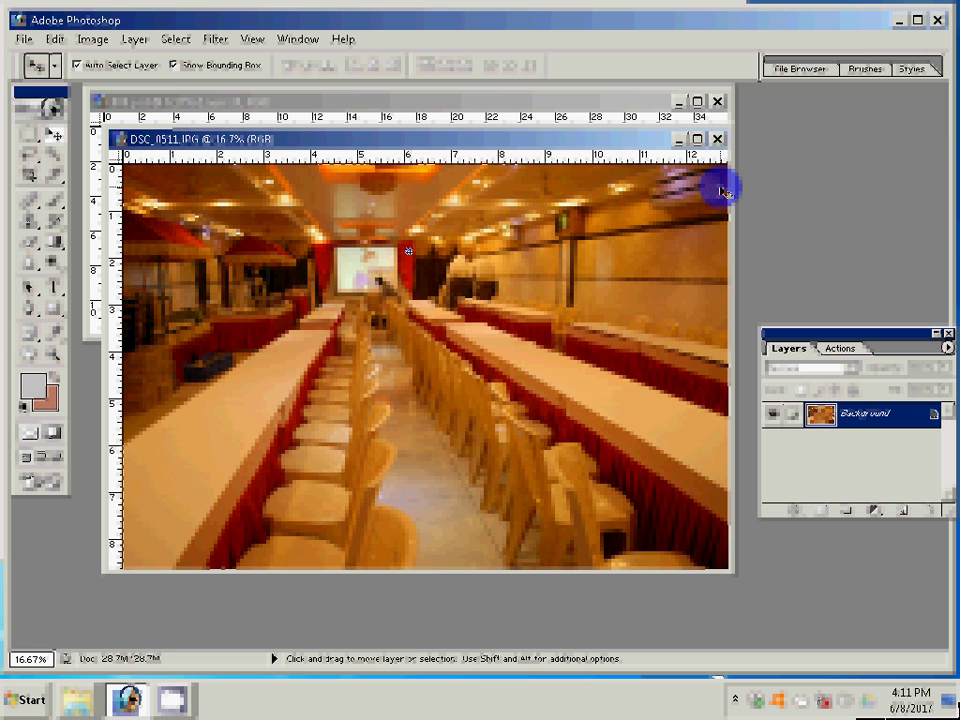
key("ctrl+alt+i")
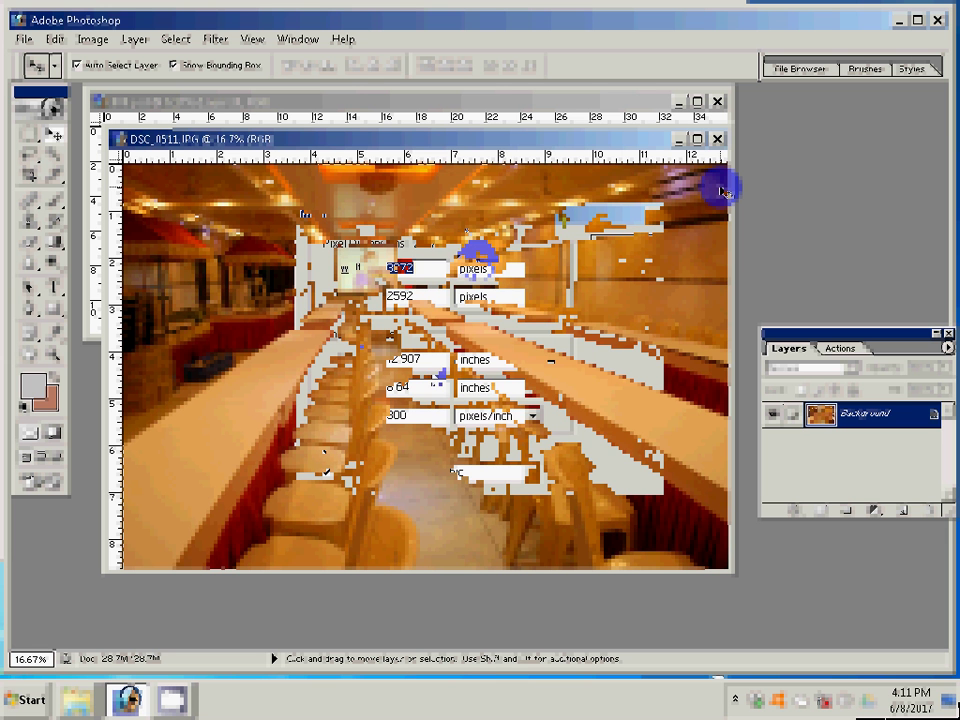
key("Tab")
key("Tab")
type("8")
key("Return")
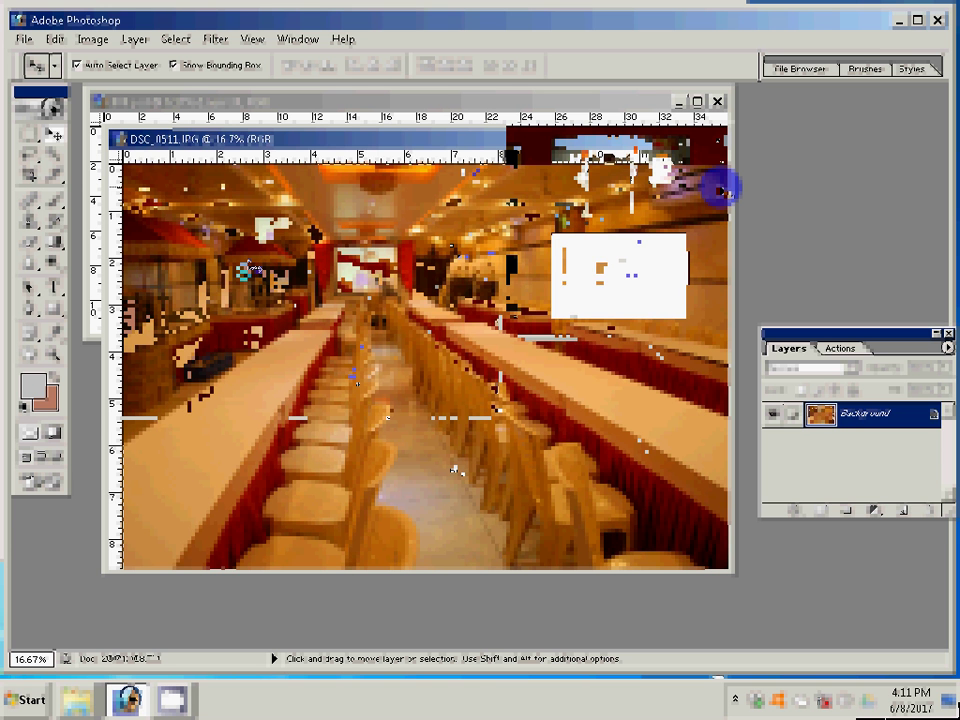
key("ctrl+w")
key("Return")
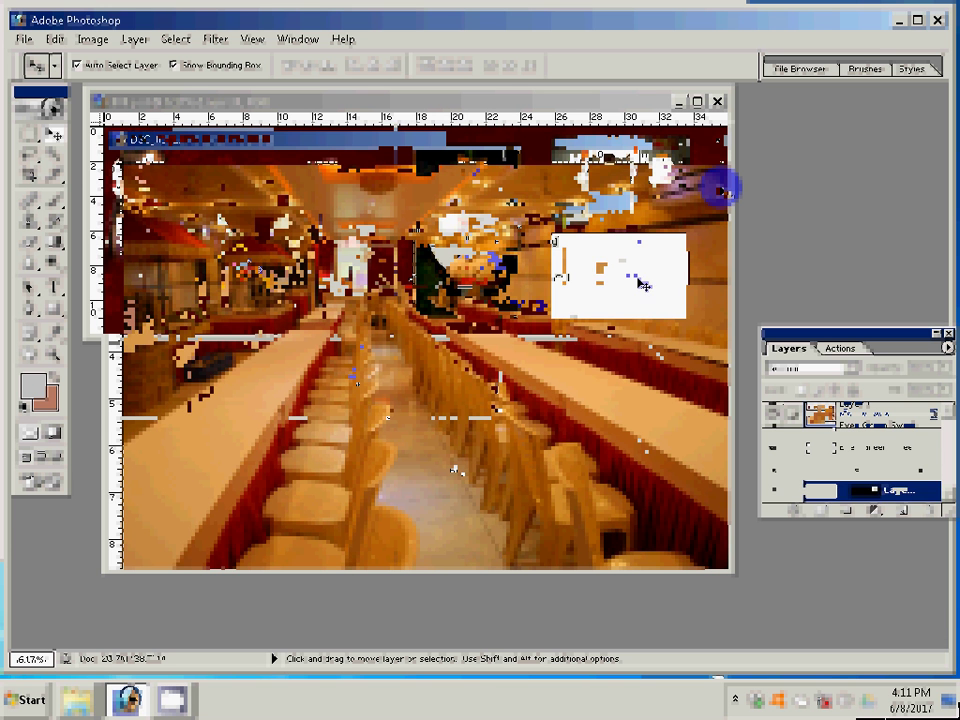
Paste the banquet hall photo into the lower white frame of 000.psd.
key("alt+i")
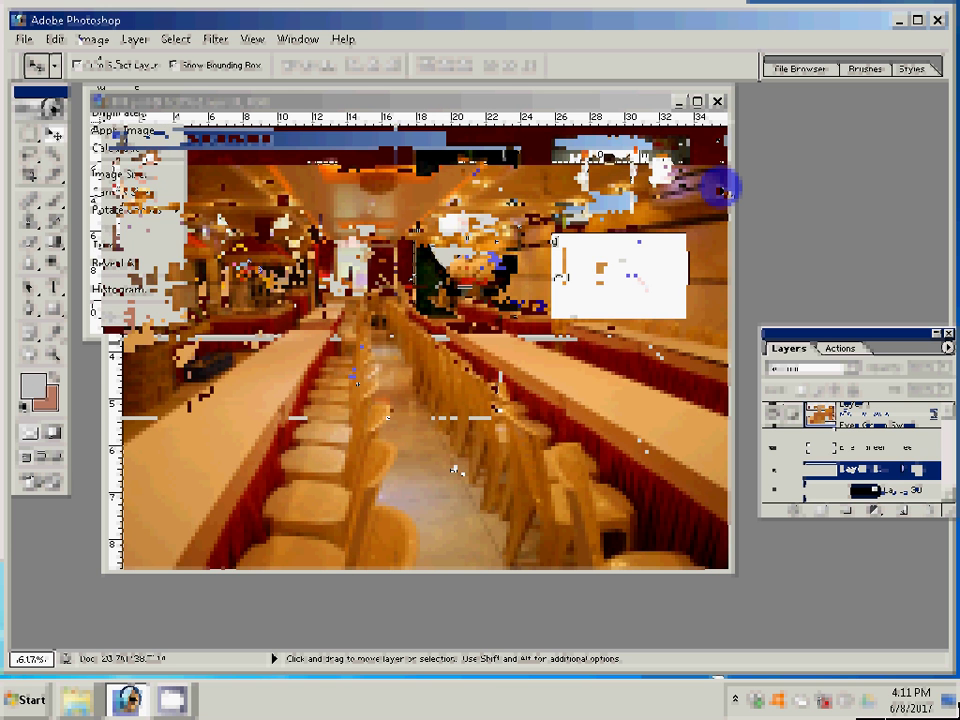
key("i")
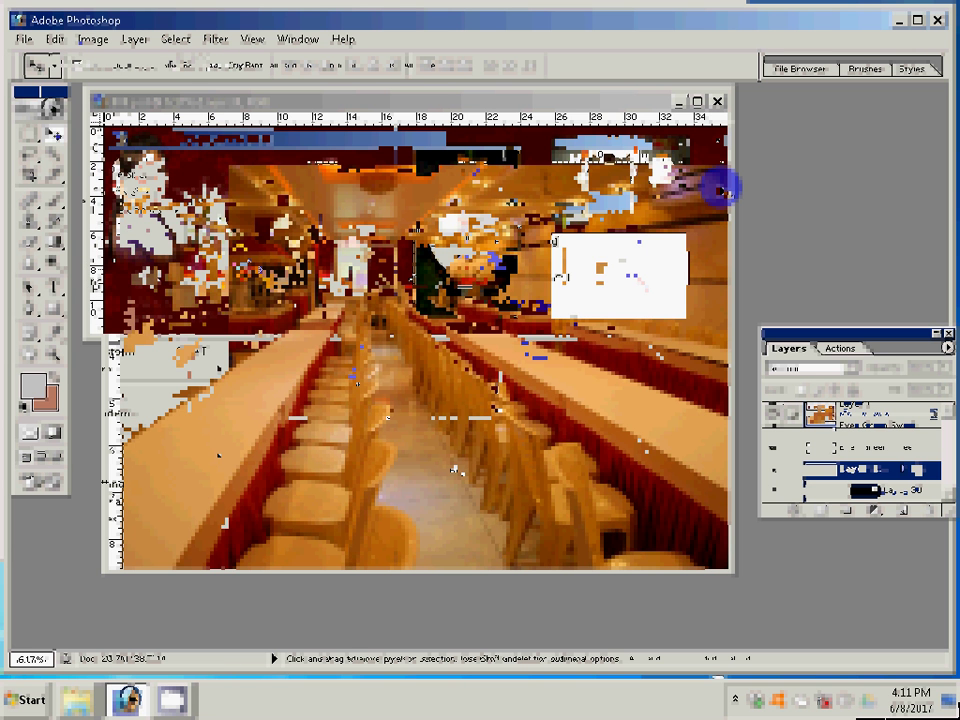
key("alt+e")
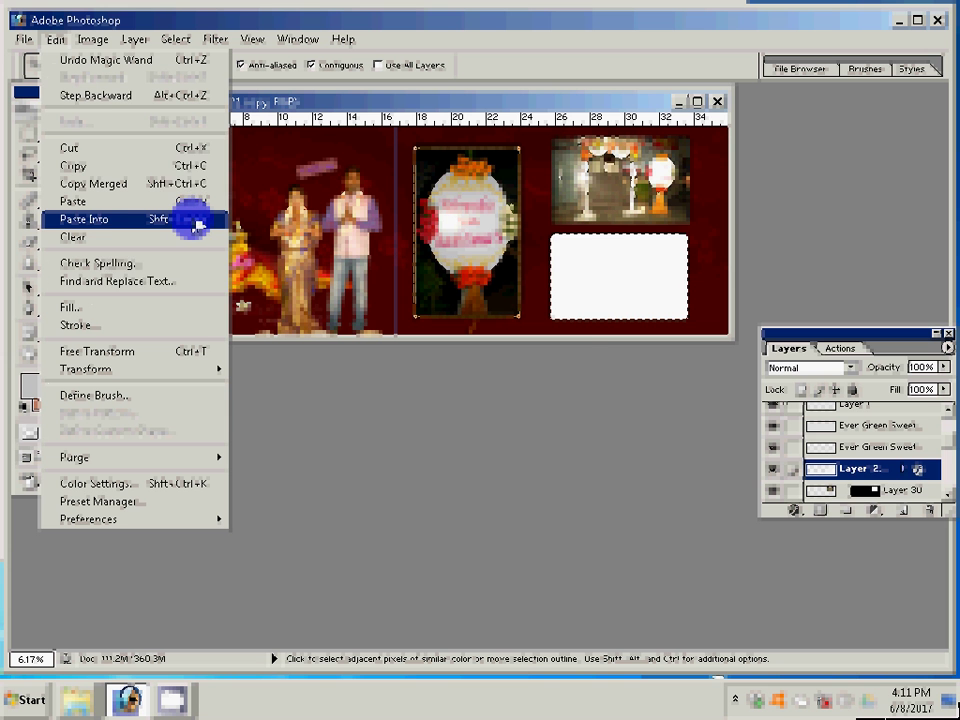
left_click(193, 224)
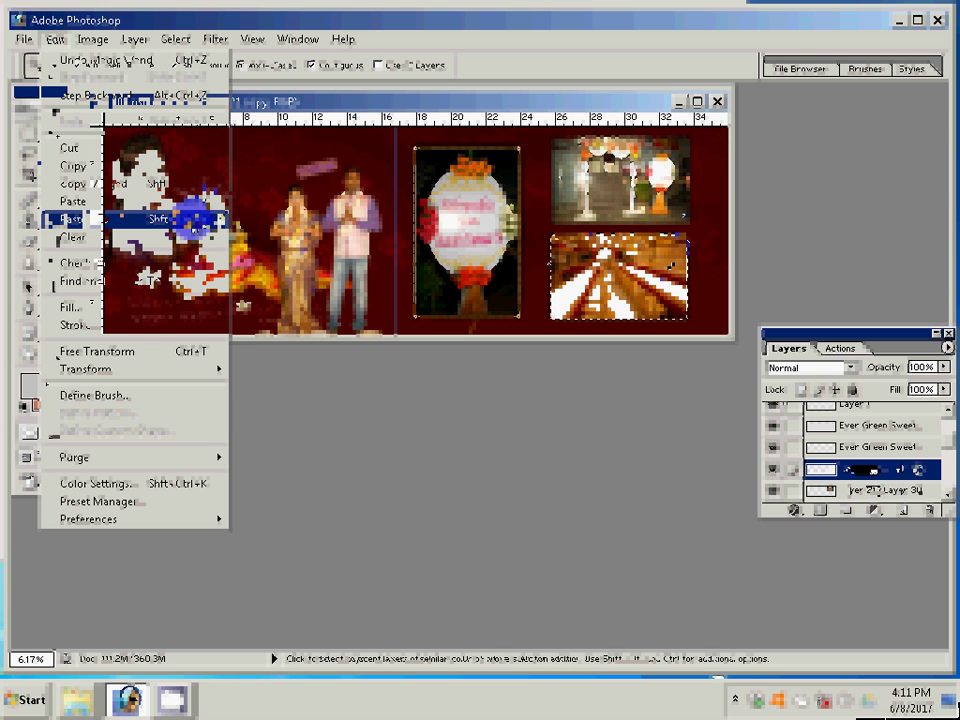
key("ctrl+s")
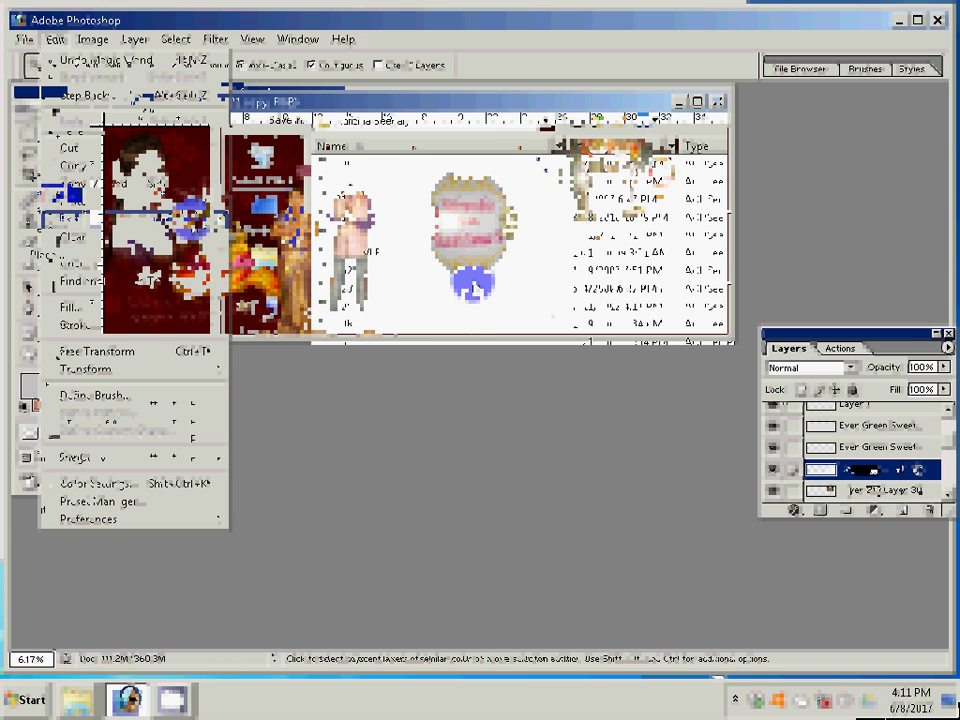
Navigate the Save As location from Local Disk (G:) over to Local Disk (E:).
left_click(380, 120)
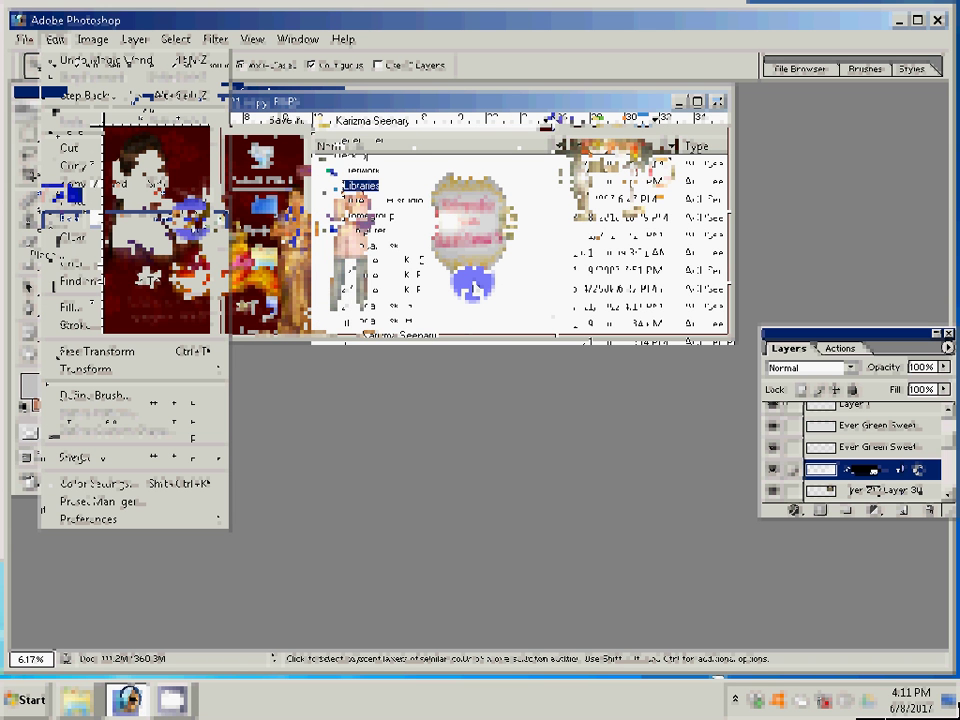
left_click(390, 306)
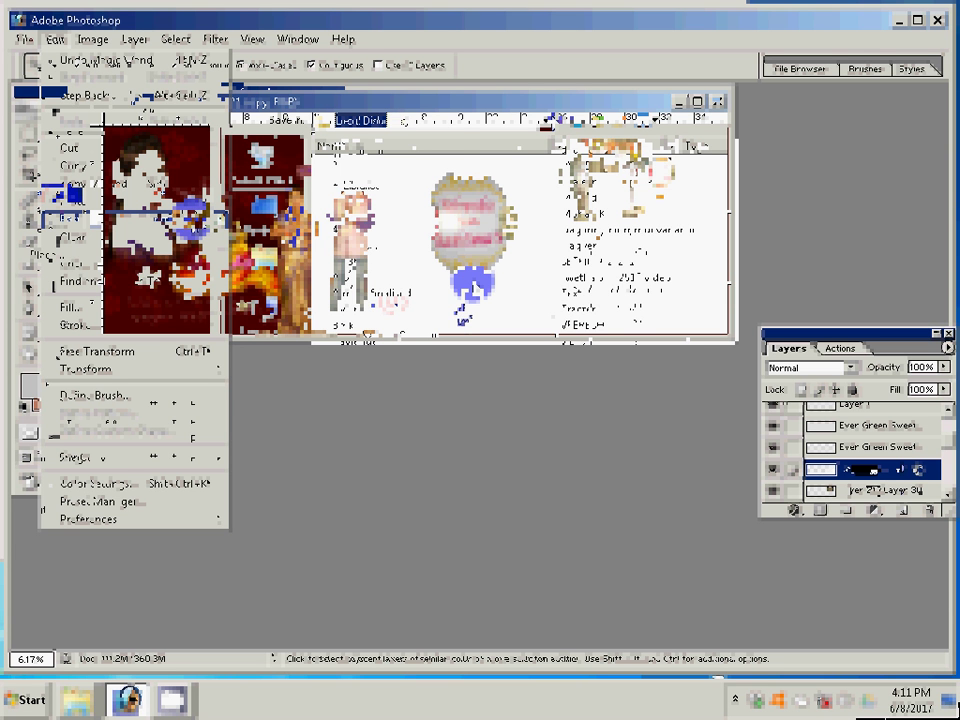
double_click(385, 293)
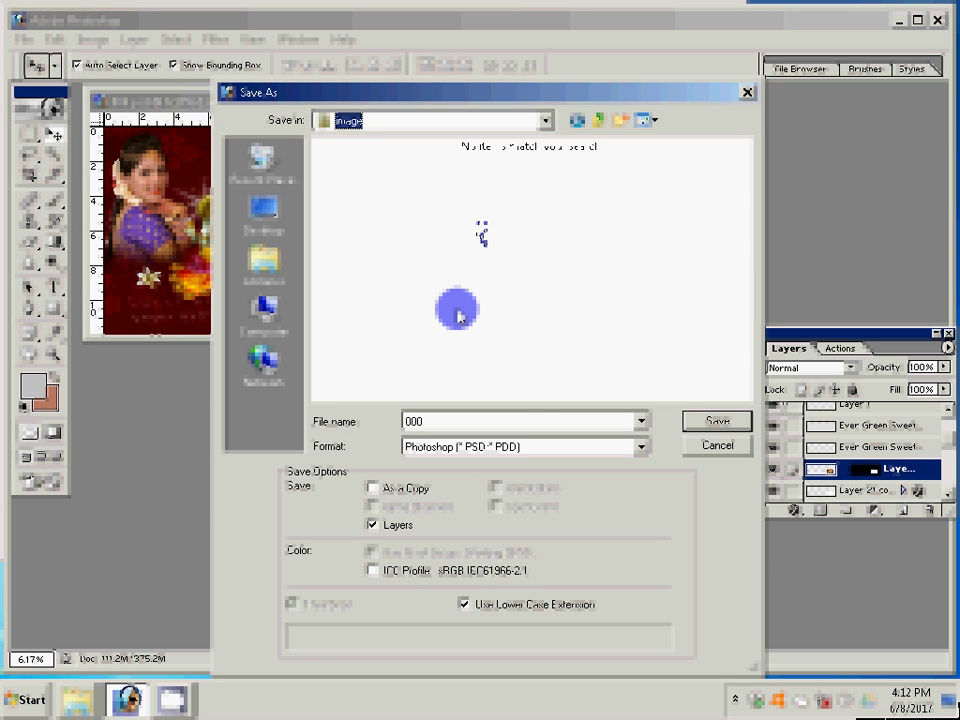
left_click(458, 315)
key("BackSpace")
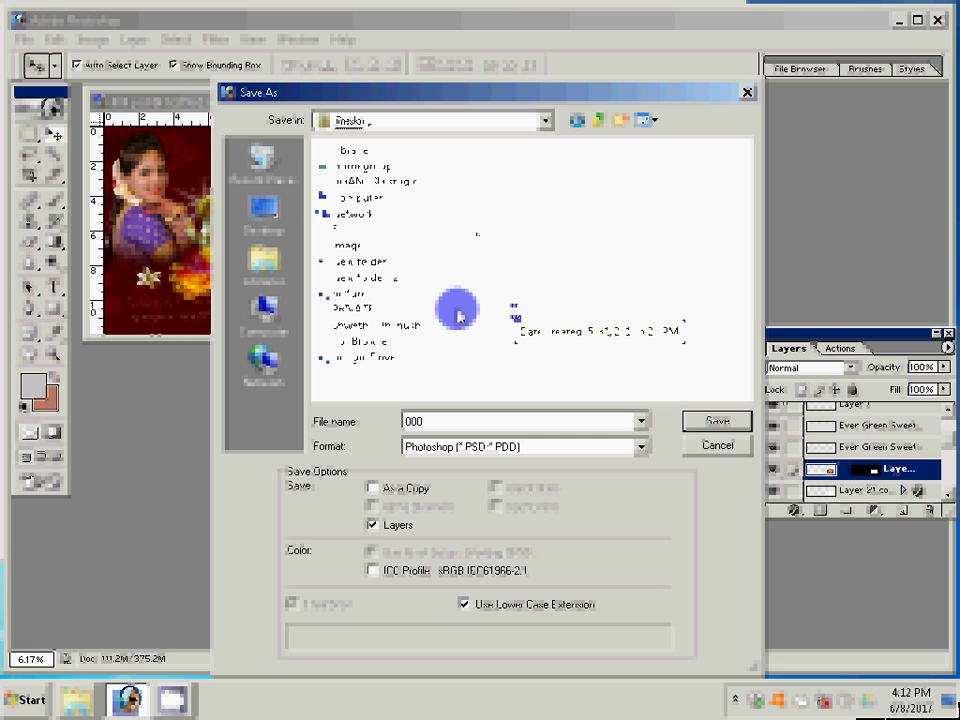
key("Return")
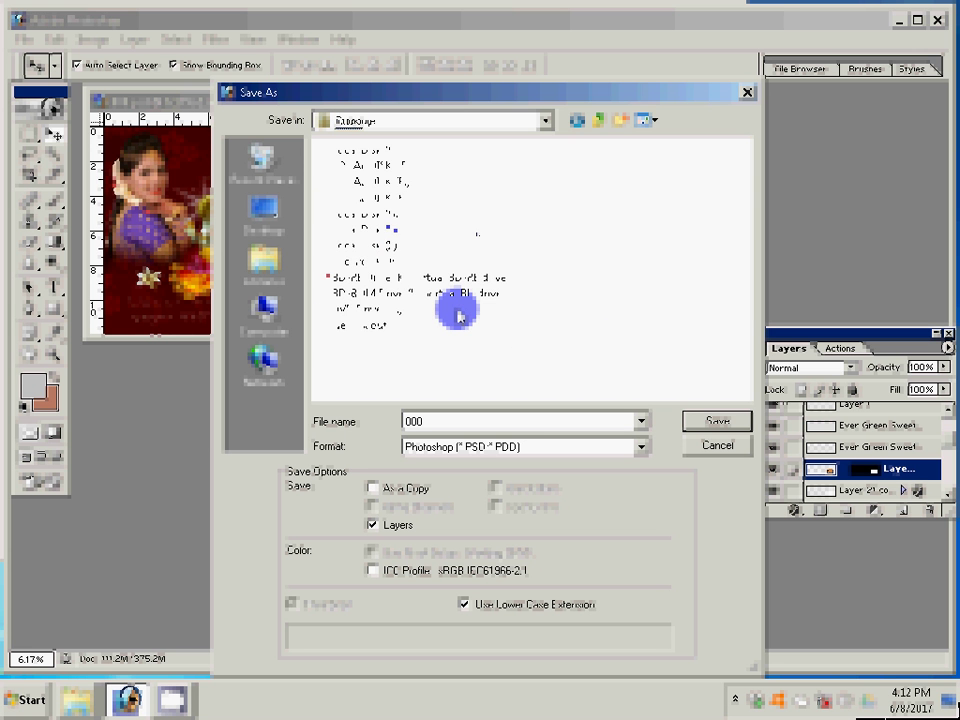
key("Down")
key("Return")
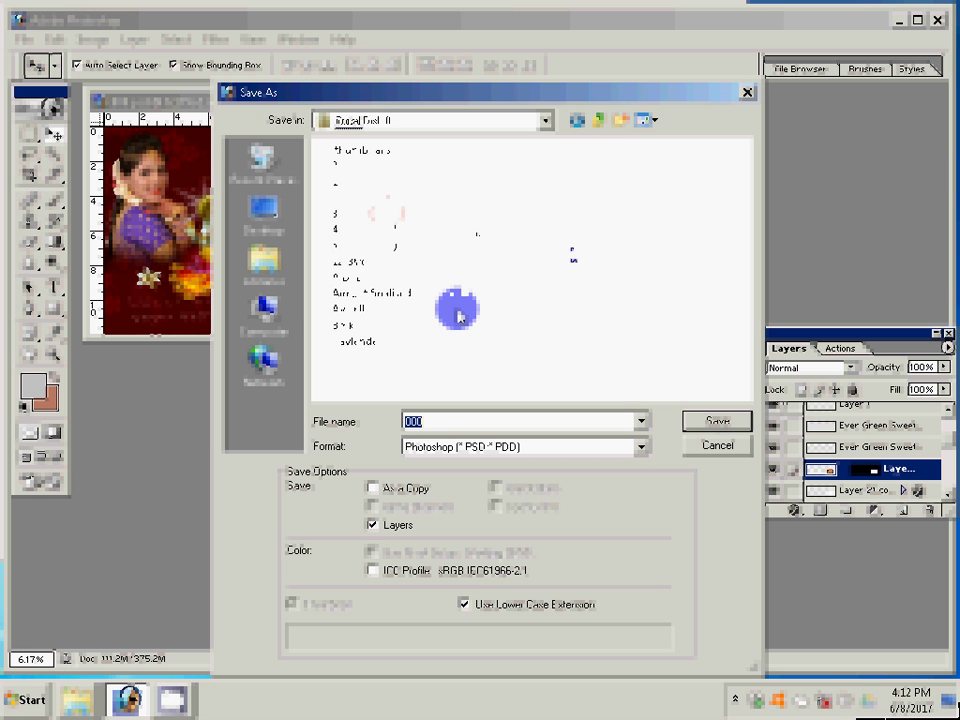
Create a new folder named 'NK' there for the album PSD.
key("ctrl+shift+n")
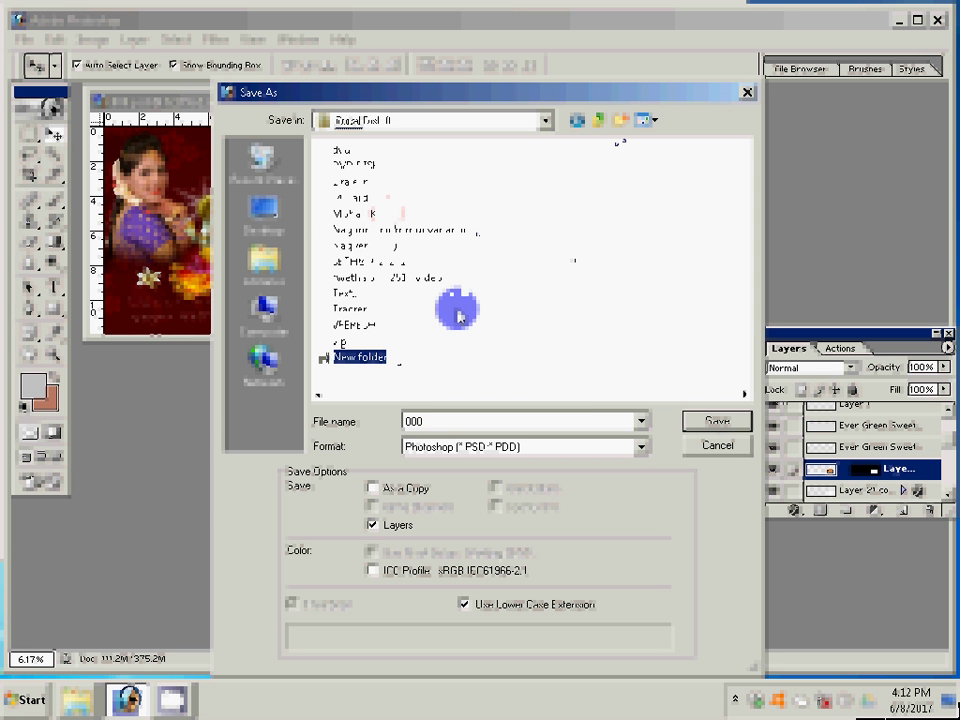
type("NK")
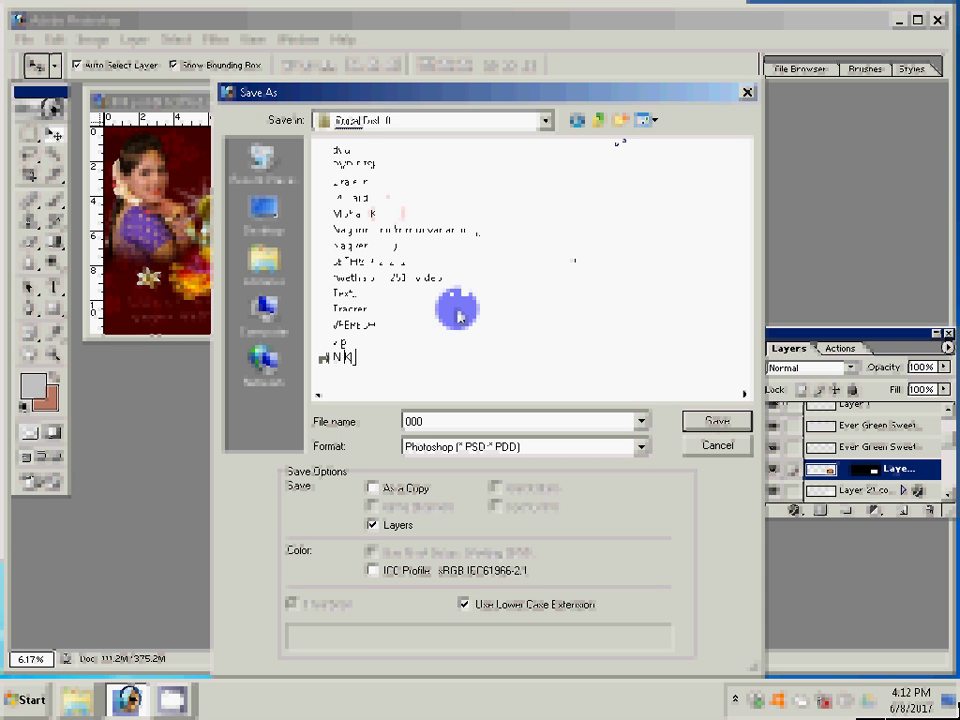
key("Return")
key("Return")
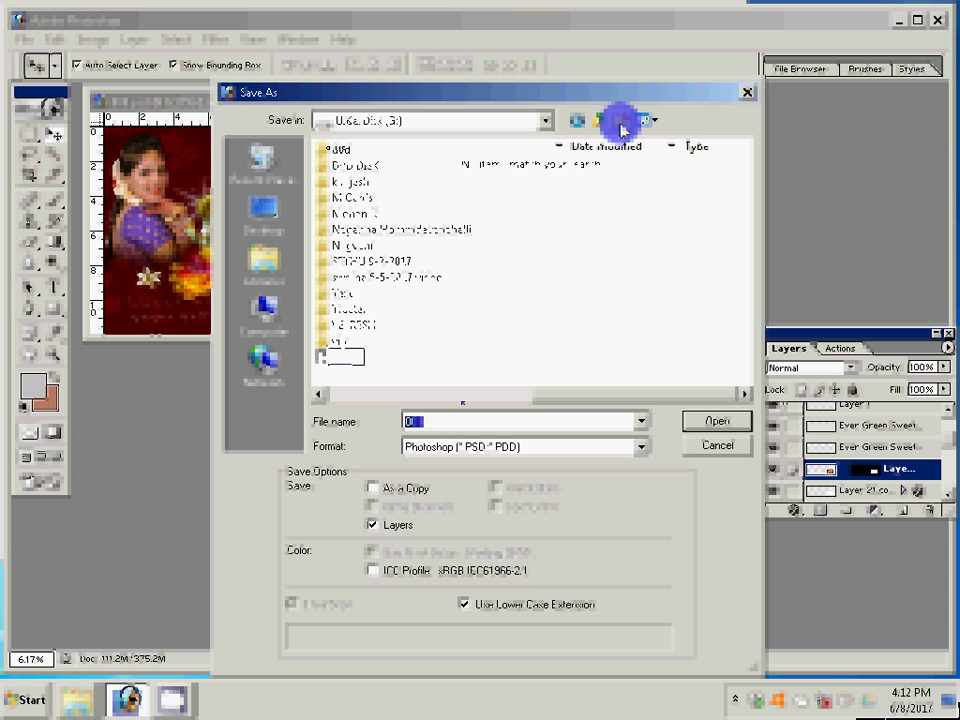
type("0")
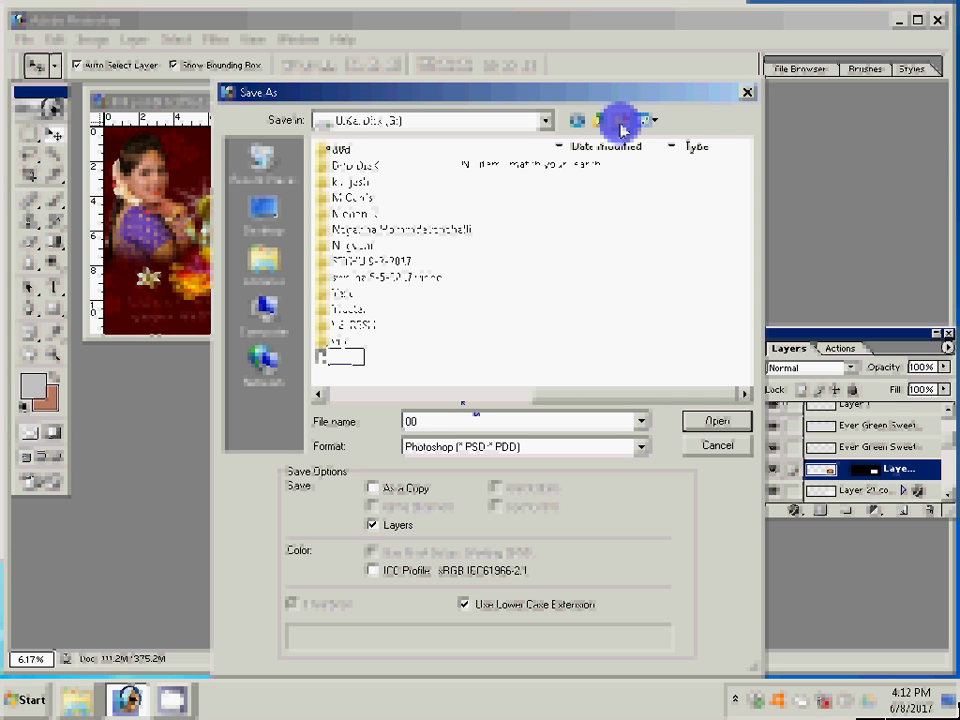